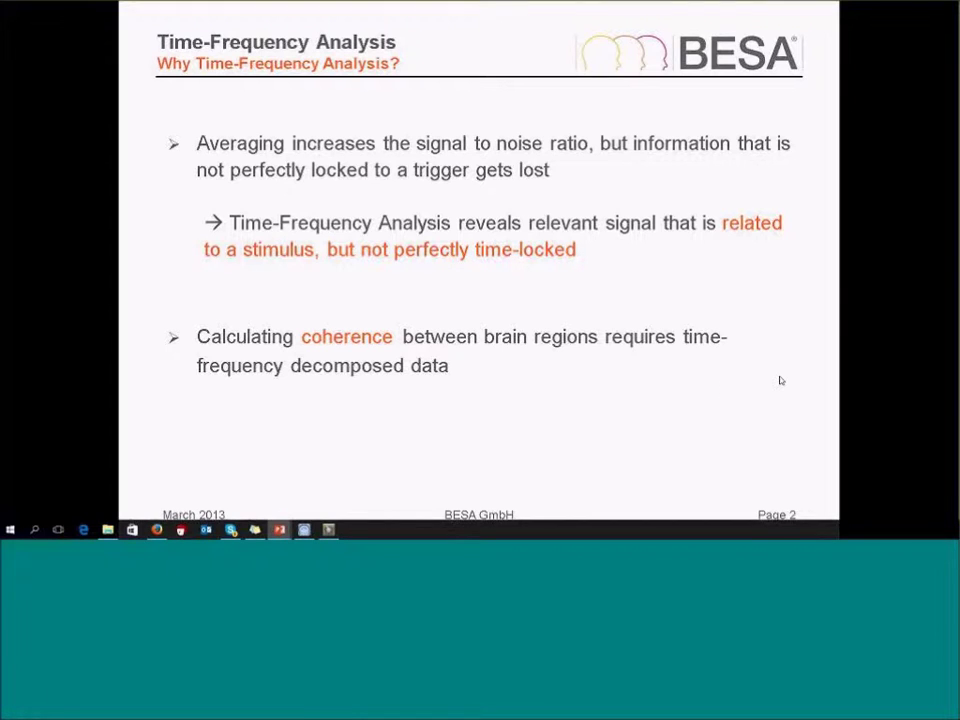
- Advance the slideshow past the Evoked and Induced Signal slide to the Convolution formula slide 4
key(Right)
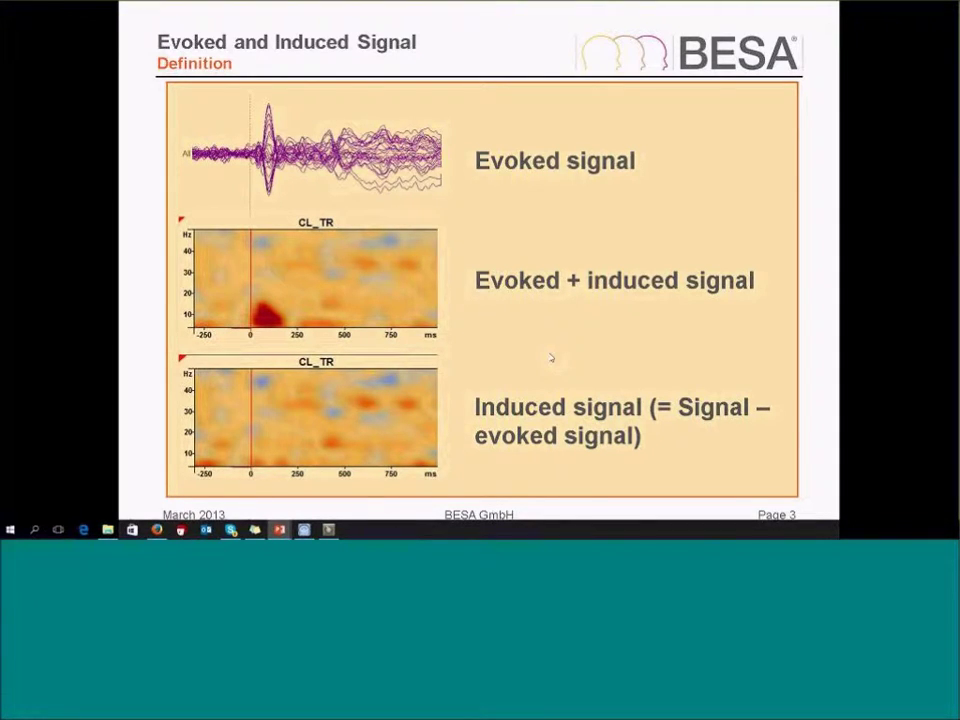
key(Right)
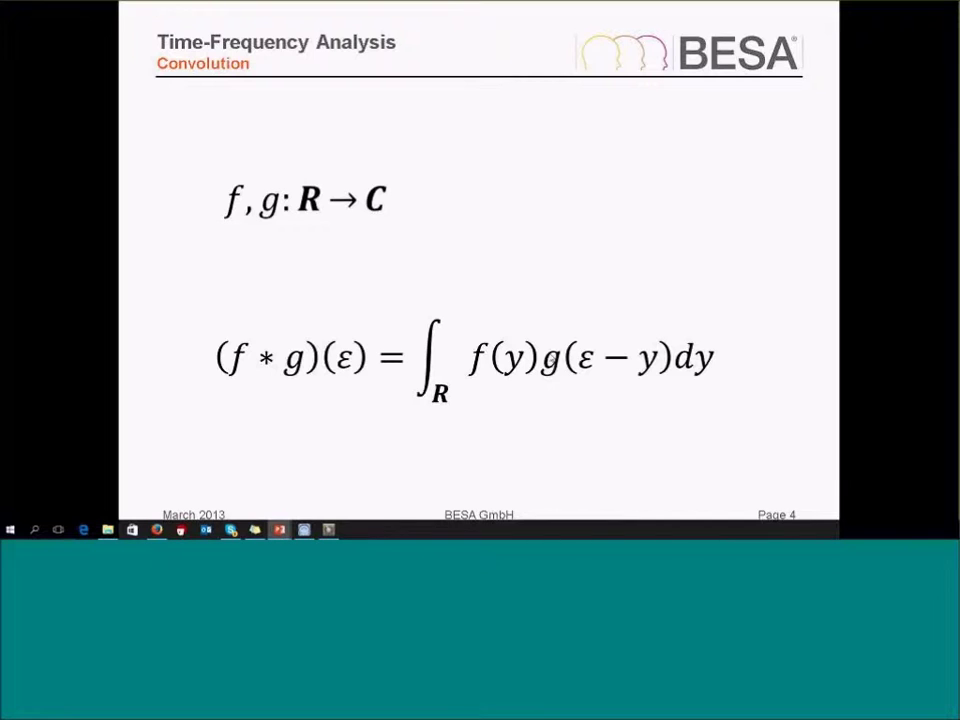
- Step through the convolution plot, template and Complex Demodulation slides to the Beamforming slide 11
key(Right)
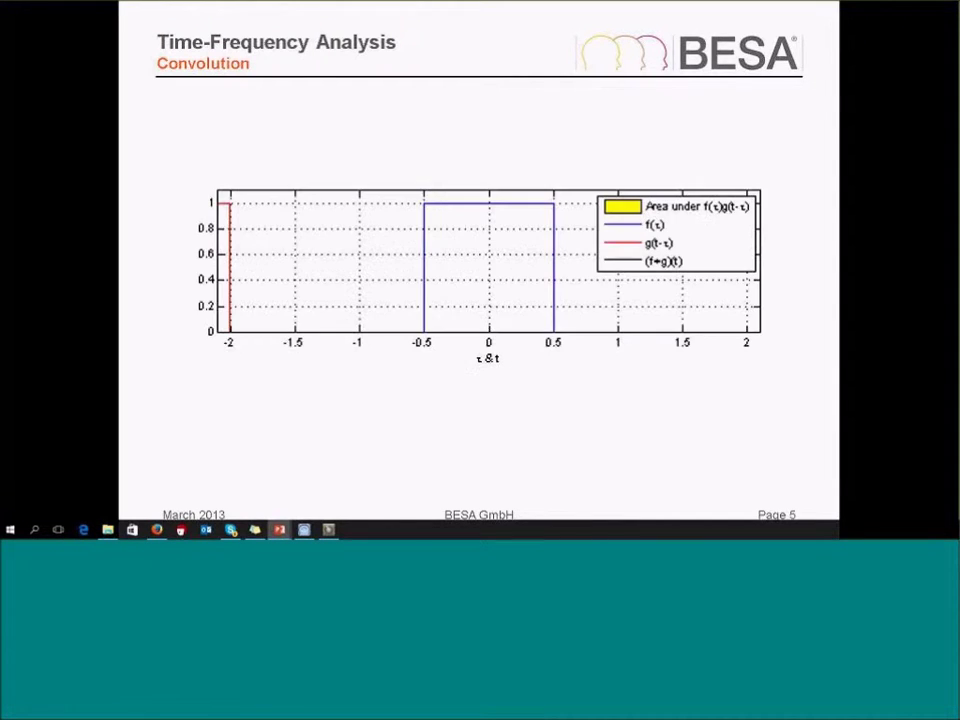
key(Right)
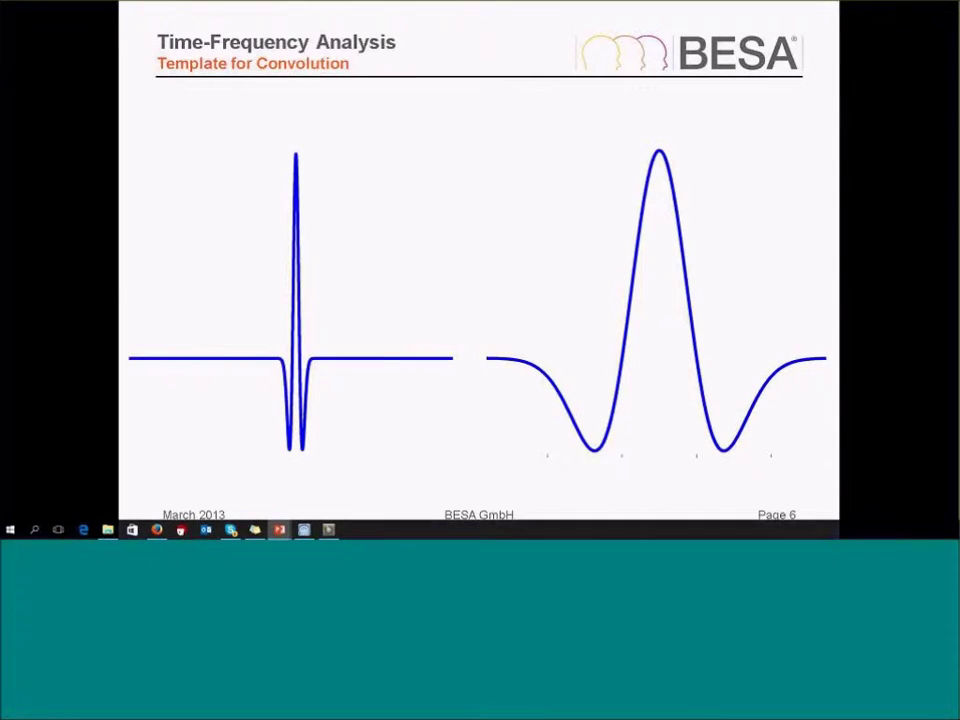
key(Right)
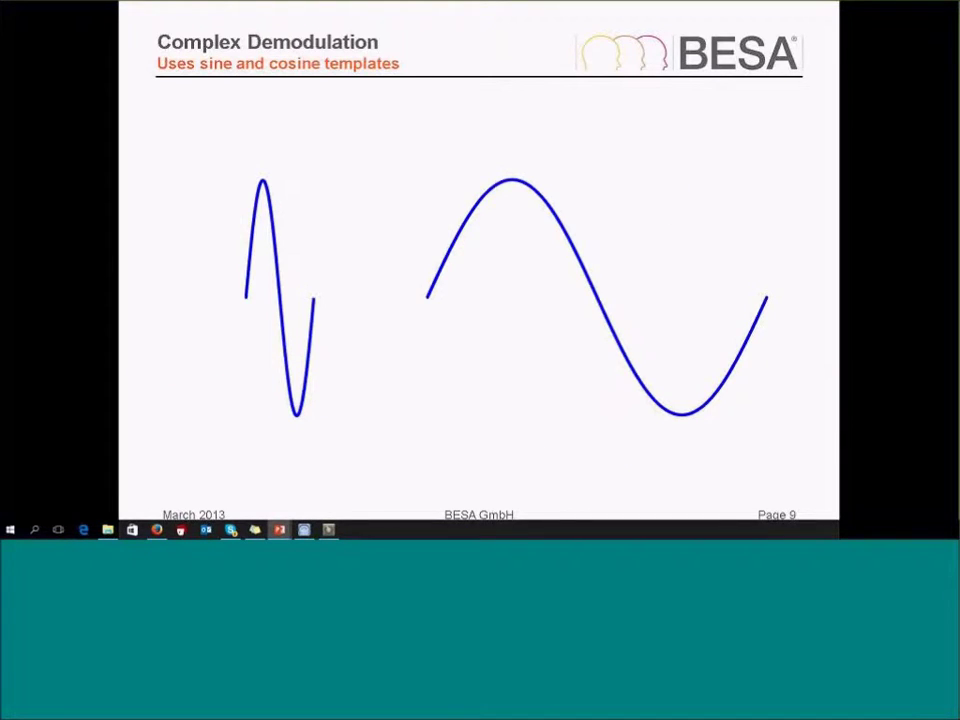
key(Right)
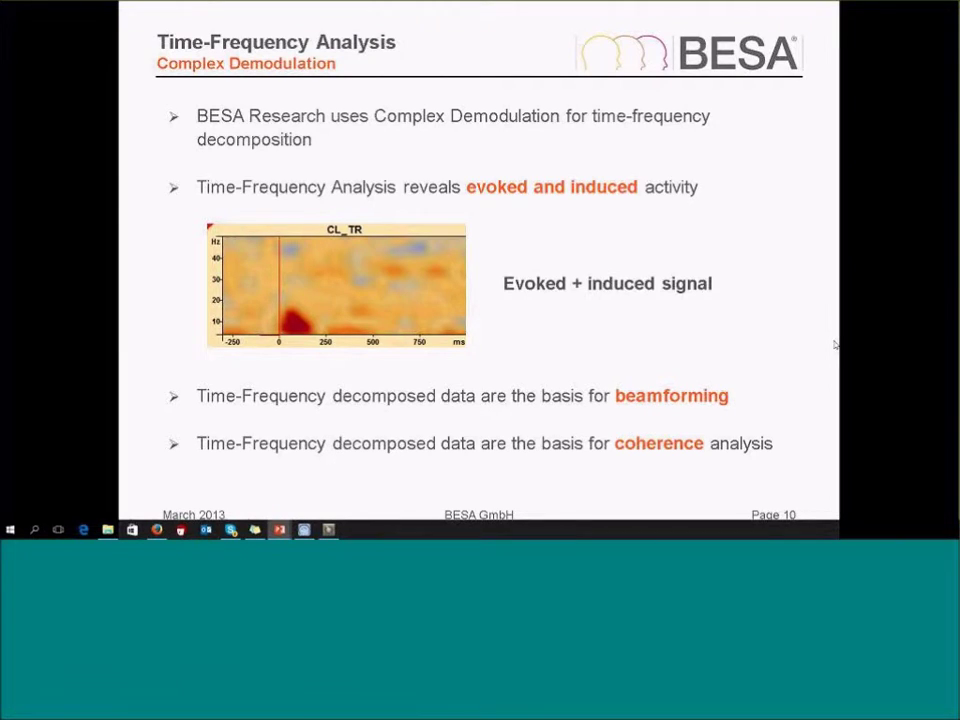
key(Right)
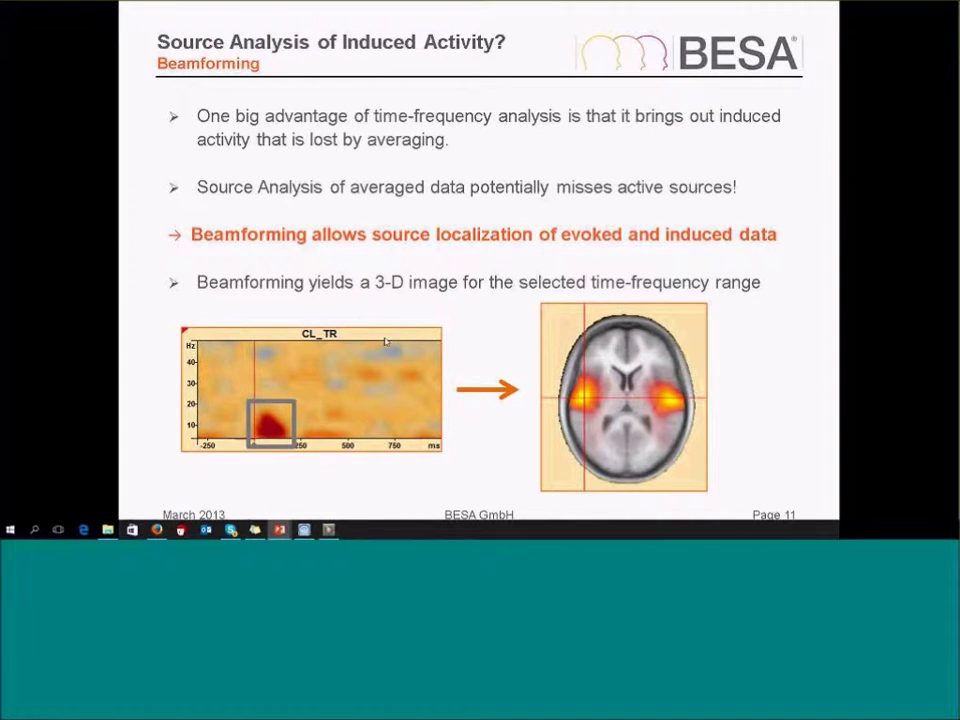
- Go to slide 12 and reveal the left AC, right AC and bilateral coherence annotations
click(809, 326)
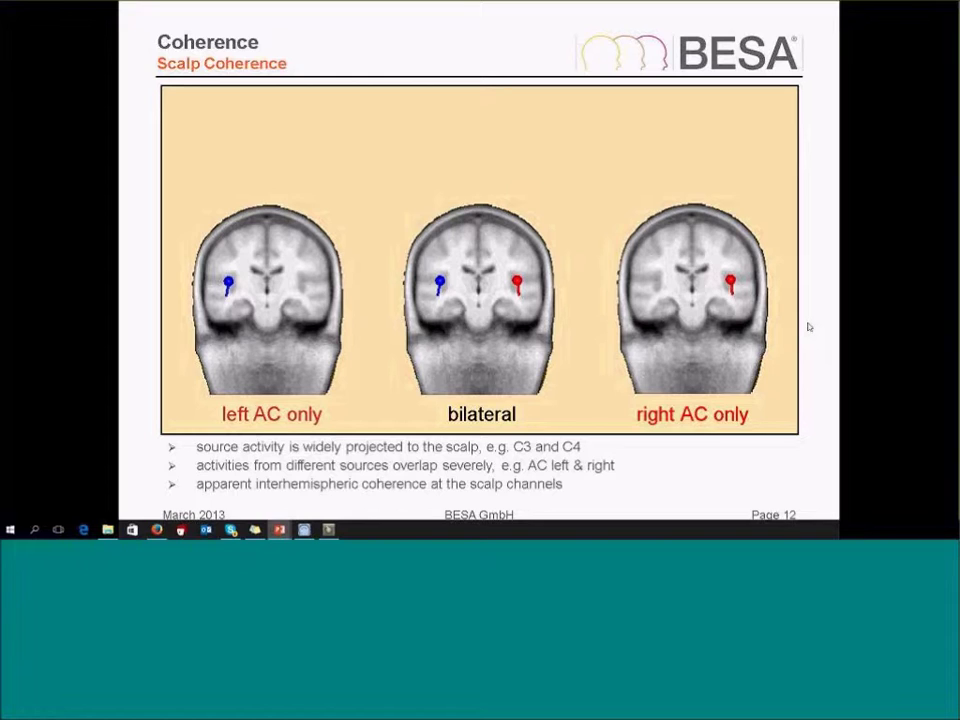
key(Right)
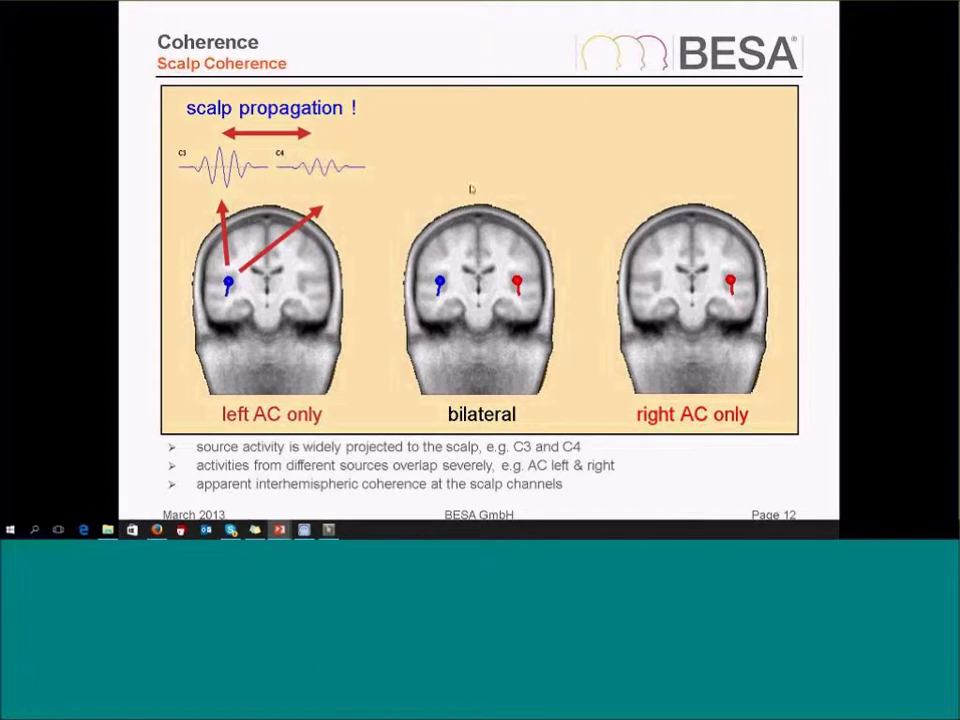
click(534, 182)
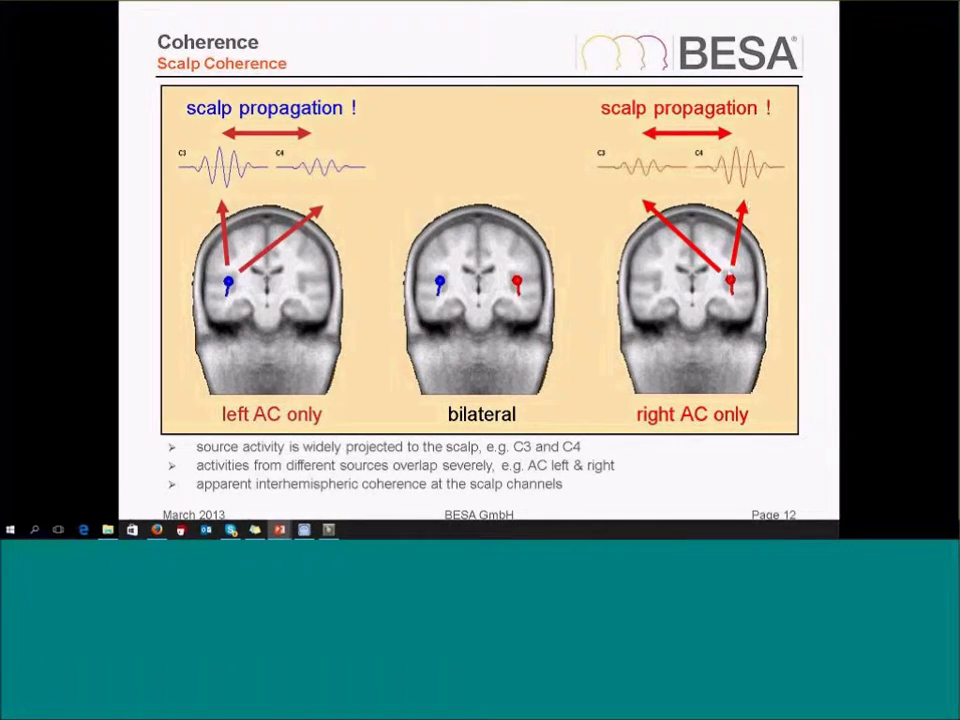
click(764, 179)
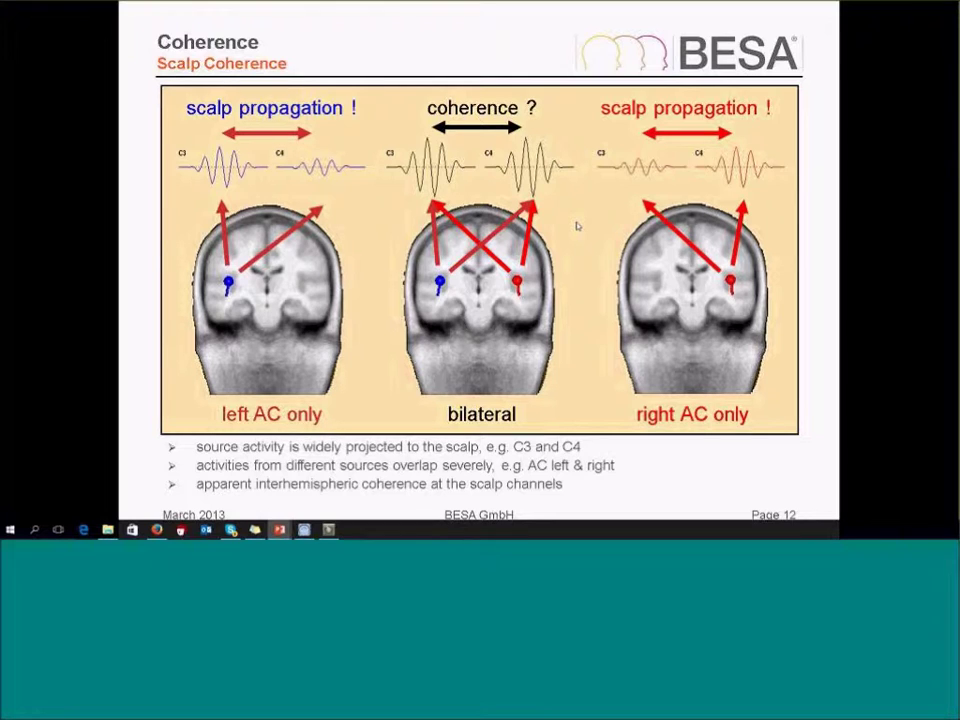
- Build the Source Coherence slide 13 fully: arrows, left and right AC source waveforms, coherence label
key(Right)
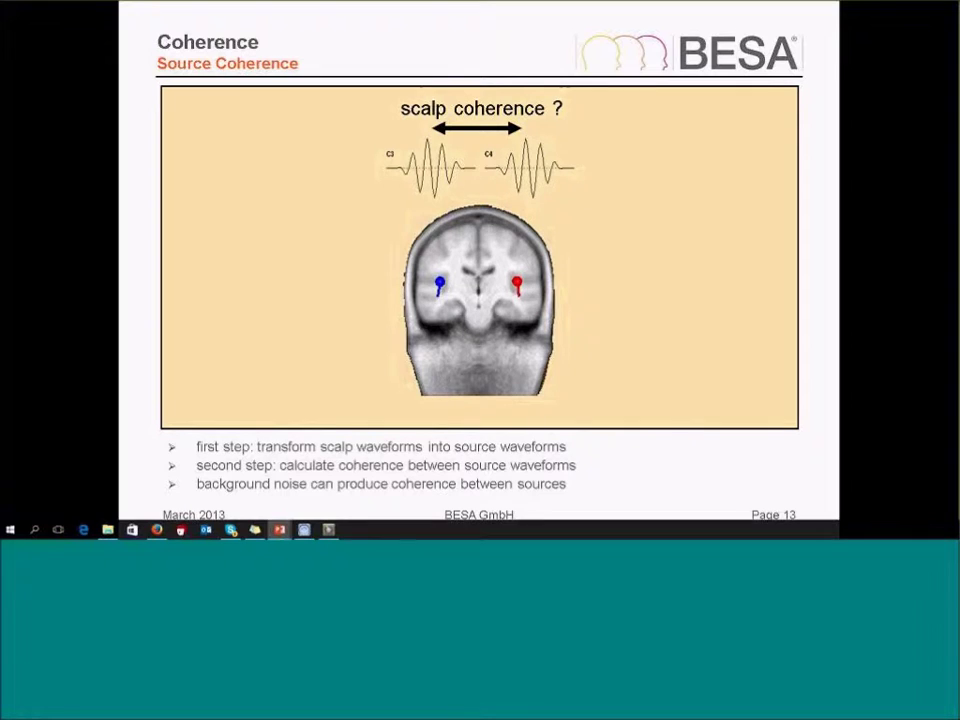
key(Right)
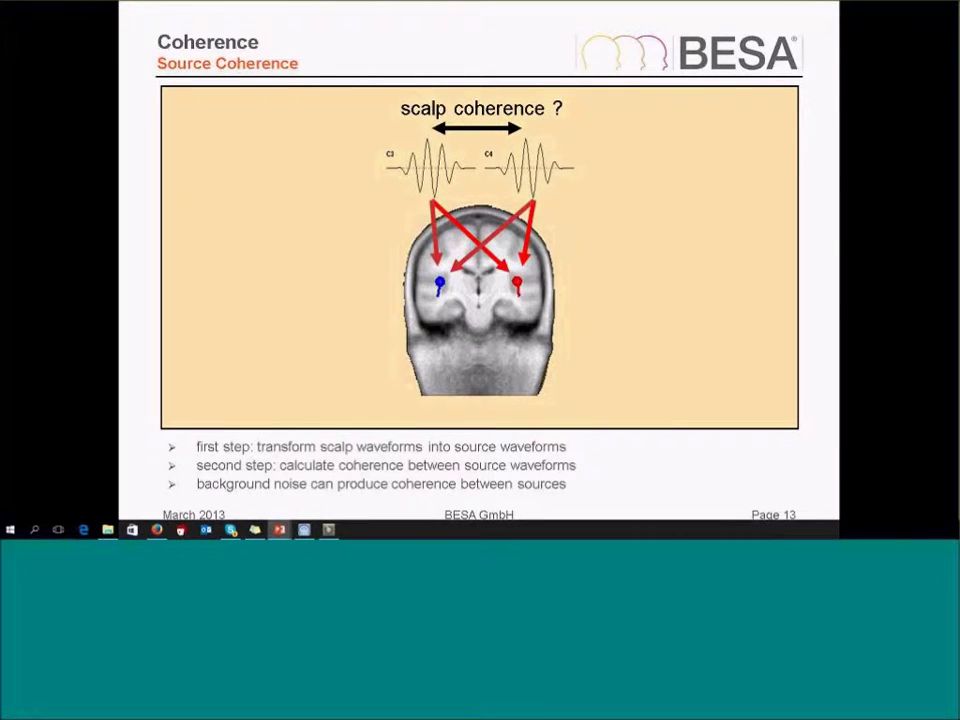
key(Right)
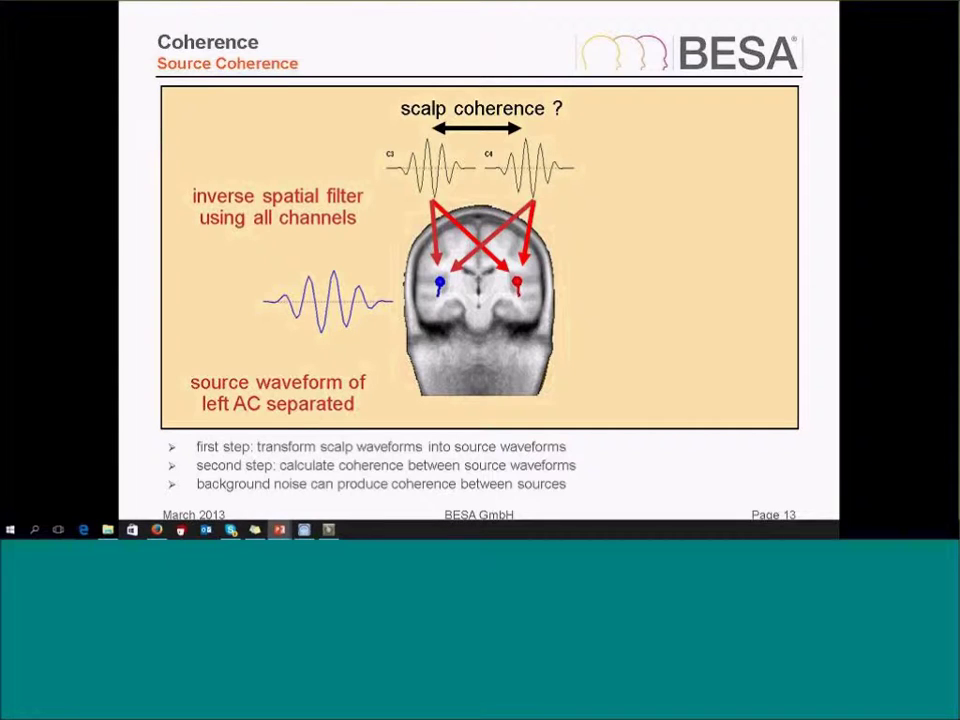
key(Right)
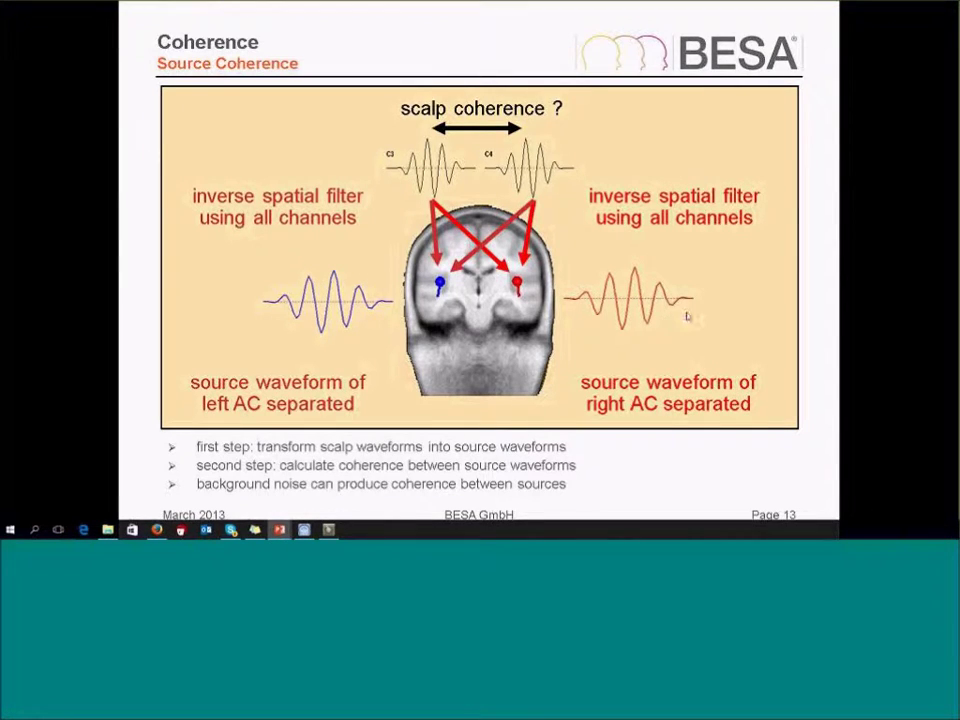
key(Right)
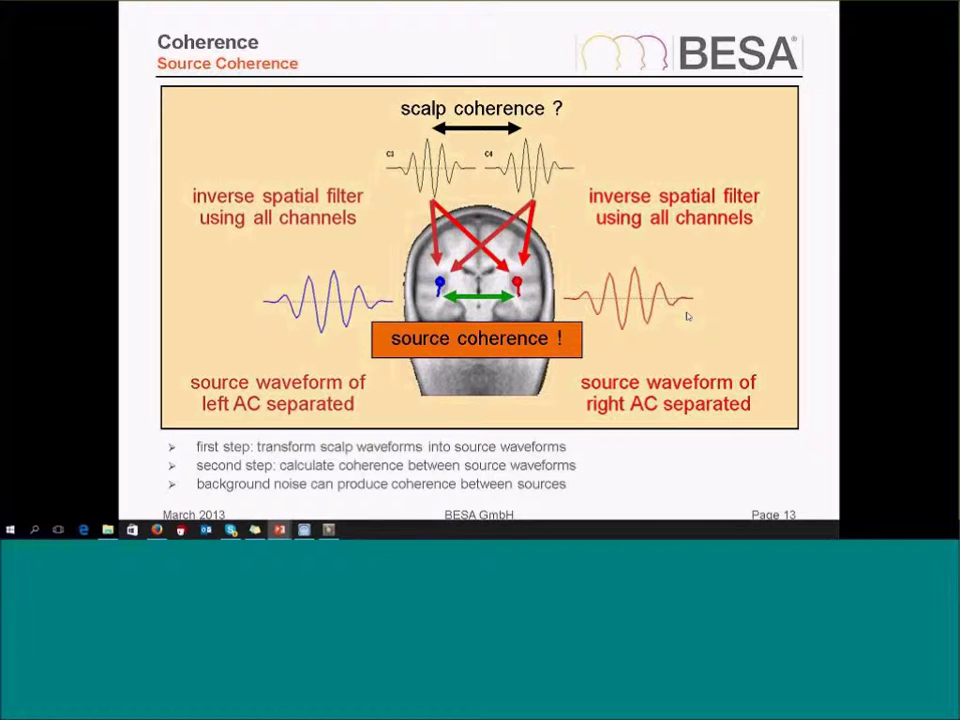
- Advance through the oscillatory coupling and coherence-over-trials slides to the source montage slide 19
key(Right)
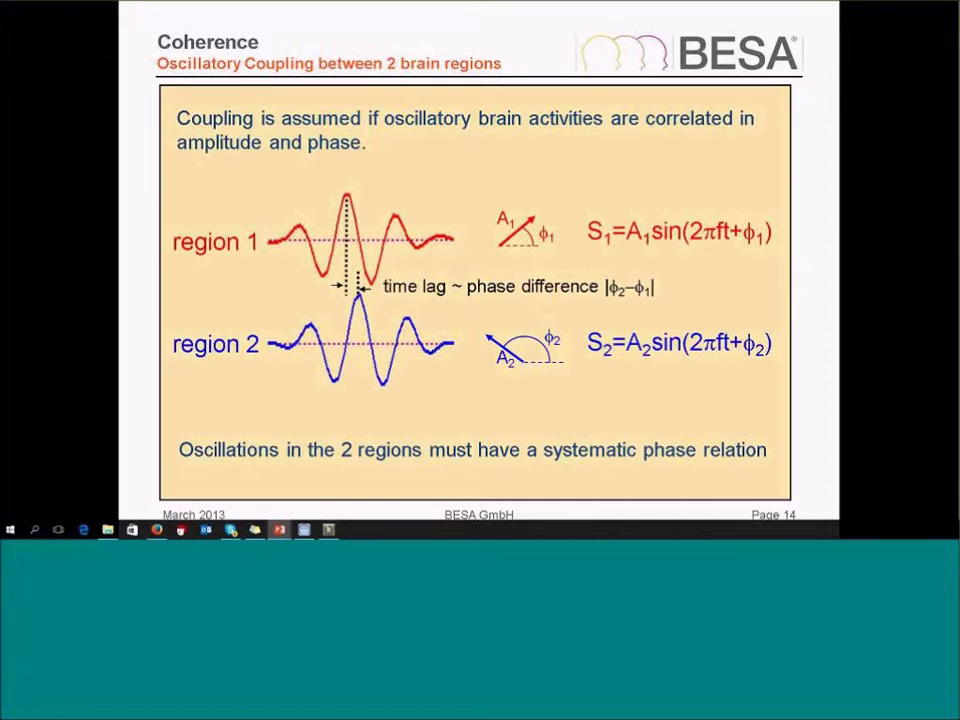
key(Right)
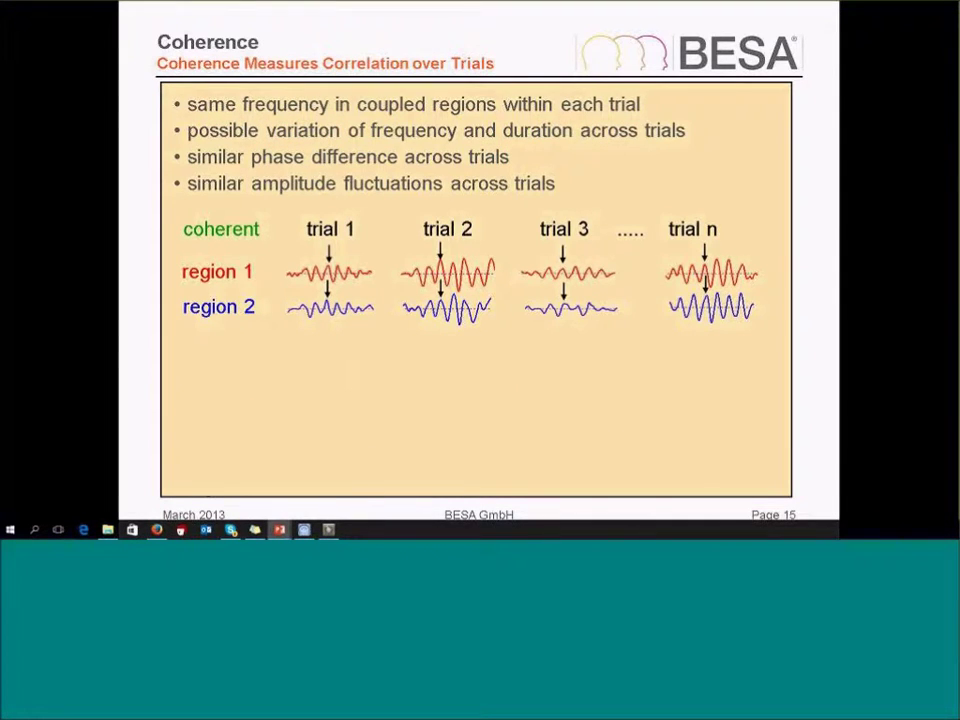
key(Right)
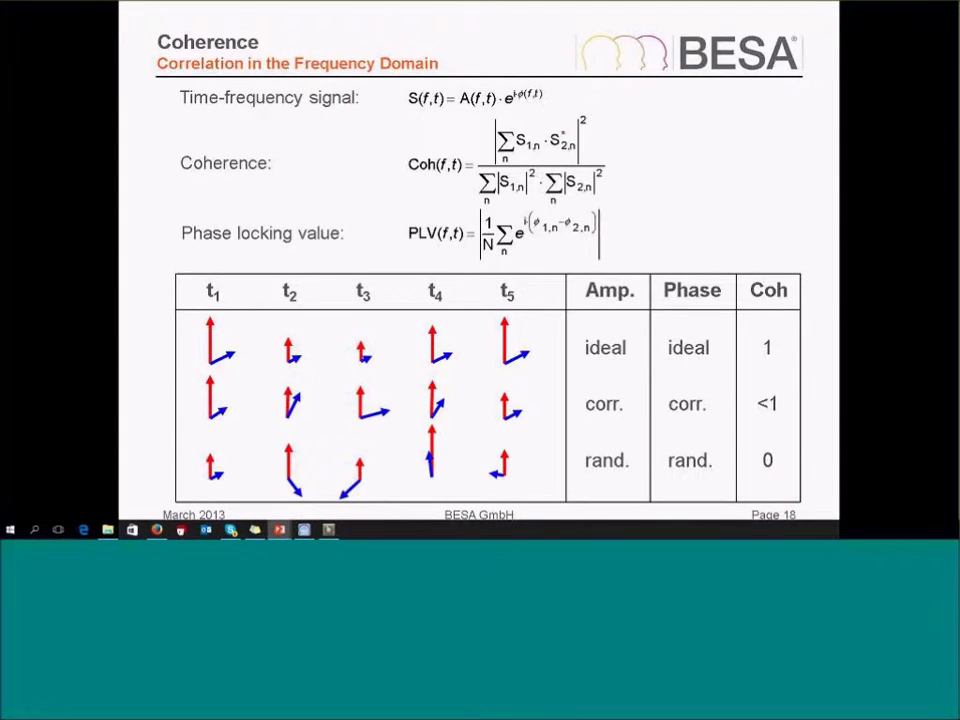
key(Right)
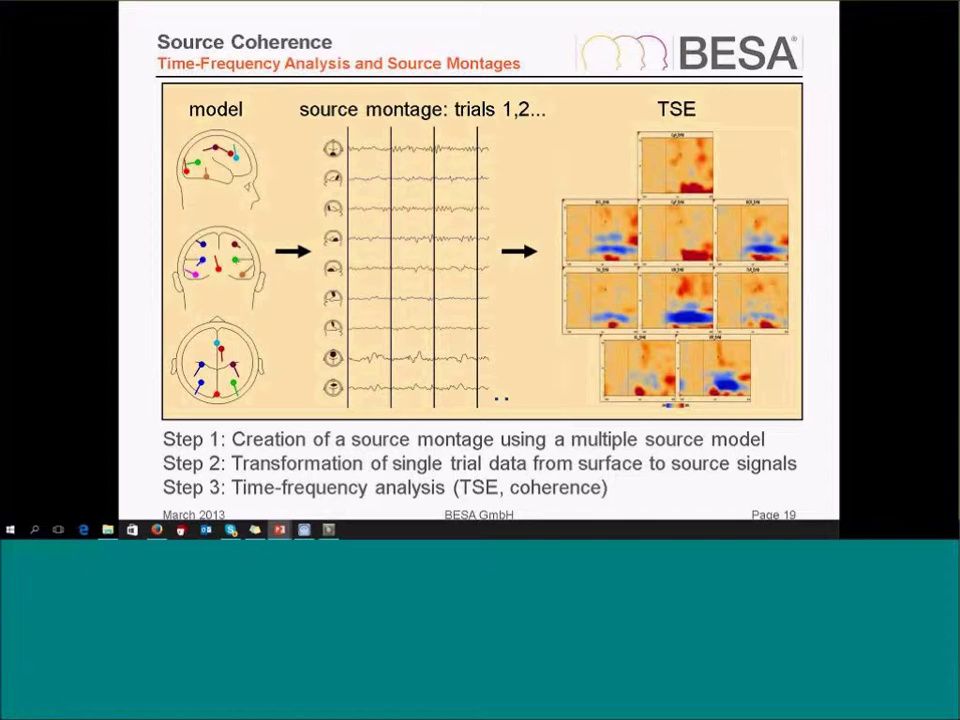
- Advance through the DICS slides and Source Coherence vs. DICS comparison to the Hands-On Simulated Data slide
key(Right)
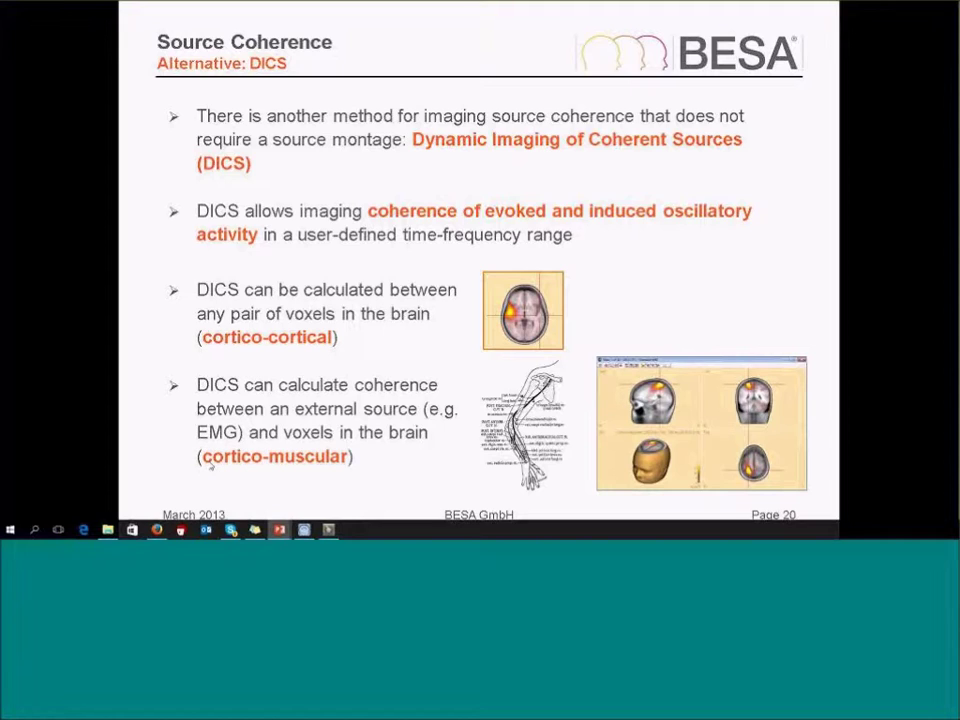
click(290, 401)
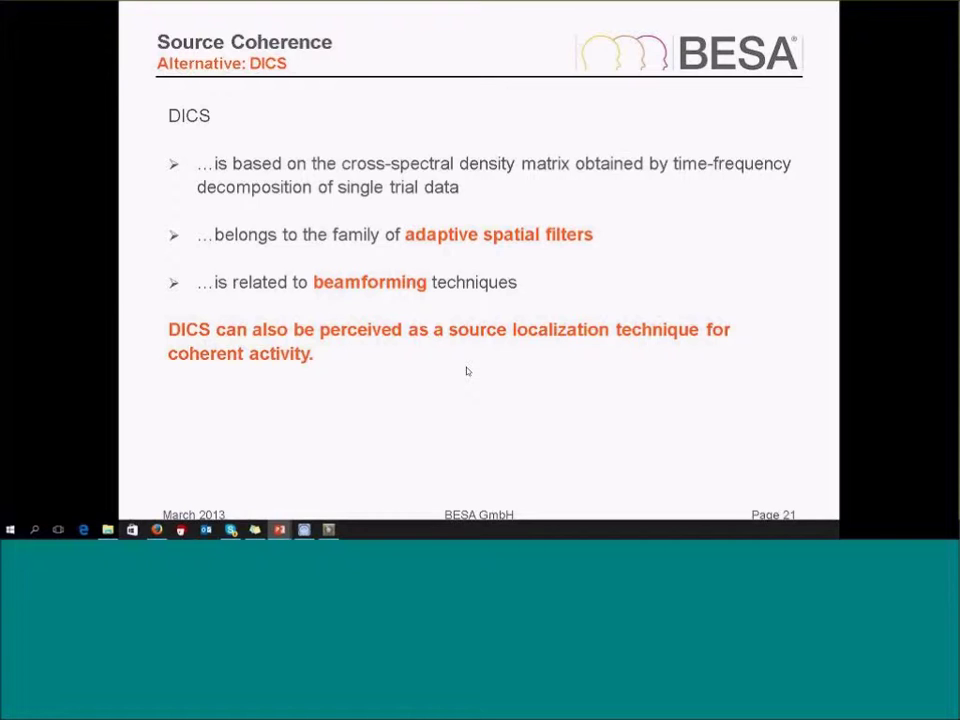
key(Right)
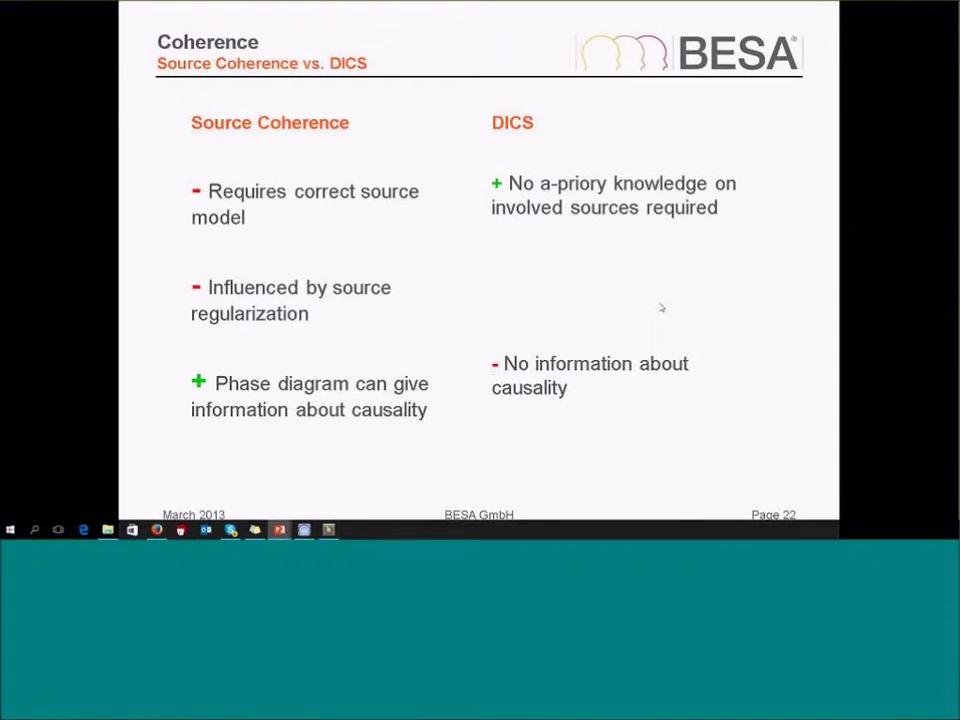
key(Right)
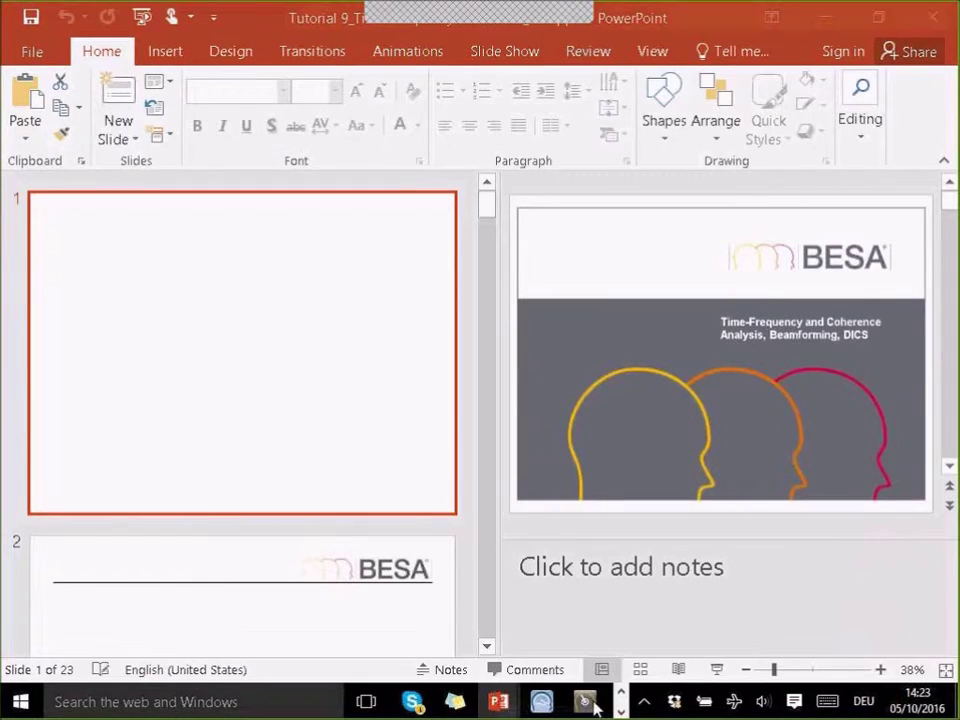
- In BESA Research, open AC_Osc20.foc from Examples > Learn-by-Simulations > AC-Coherence
click(585, 701)
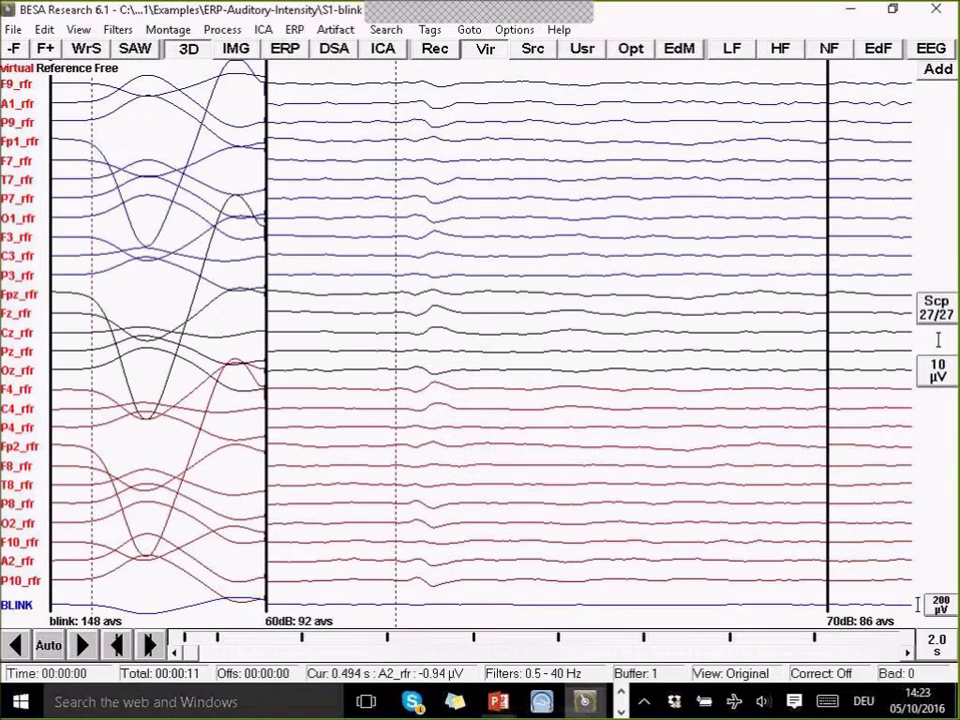
click(13, 29)
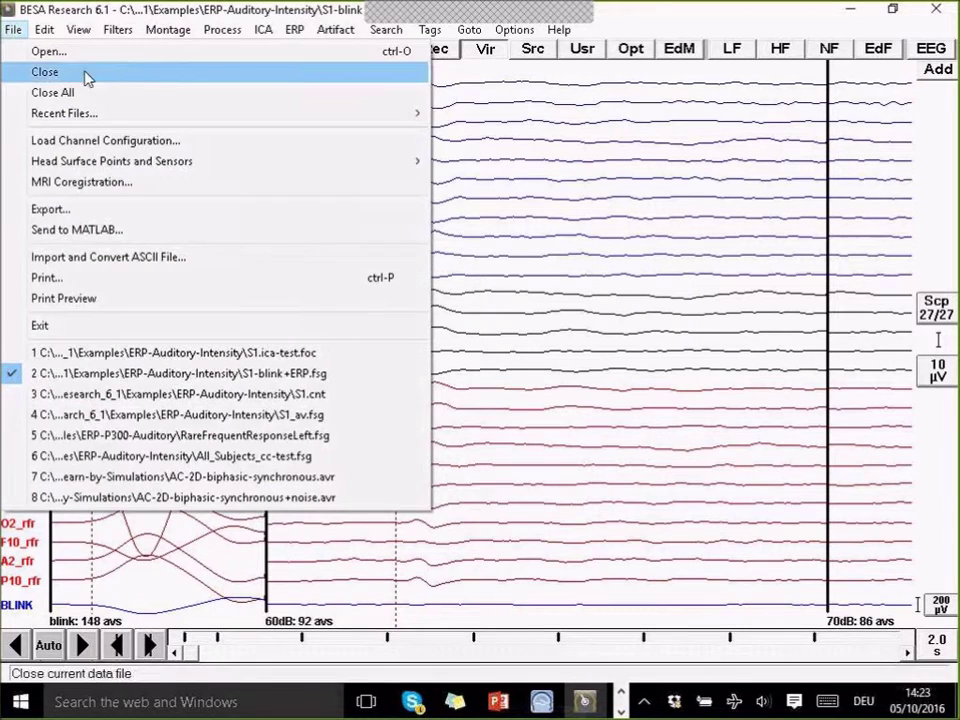
click(222, 54)
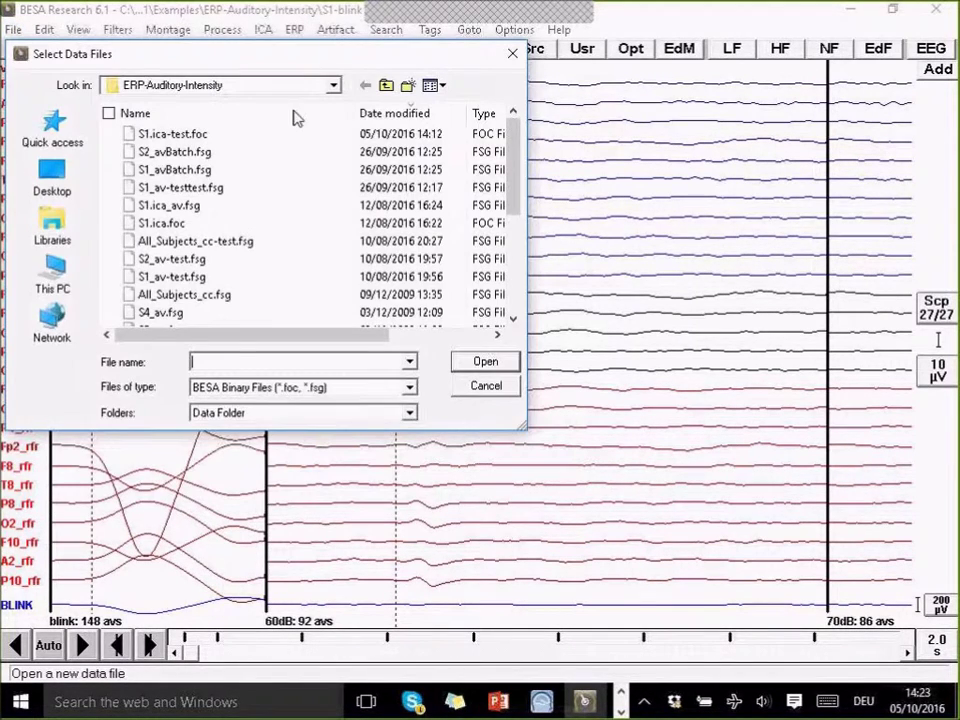
click(385, 87)
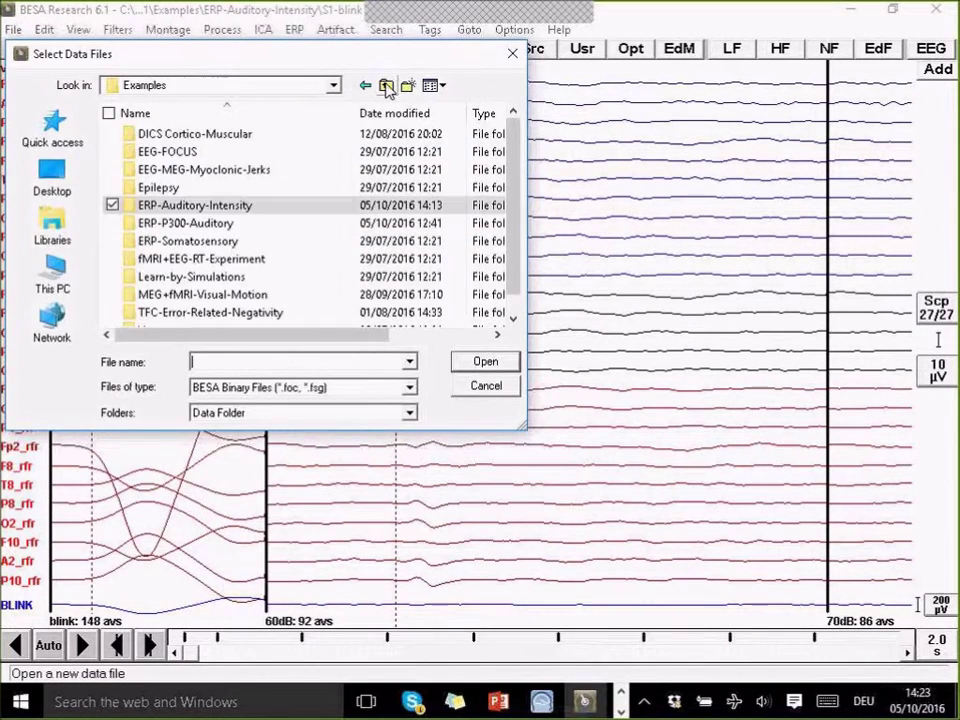
double_click(212, 279)
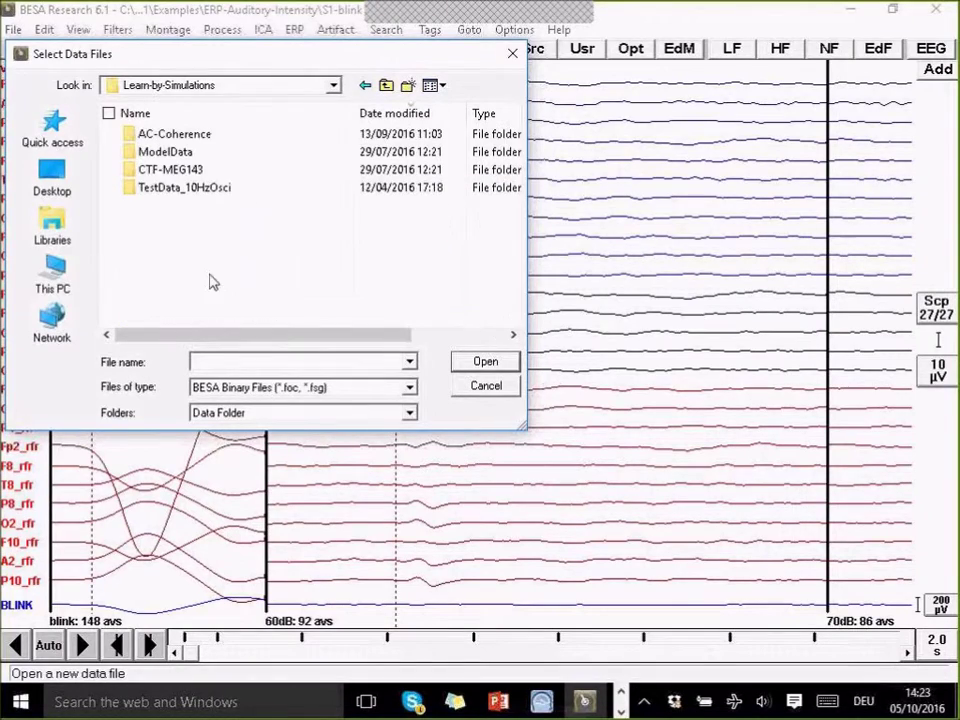
double_click(205, 136)
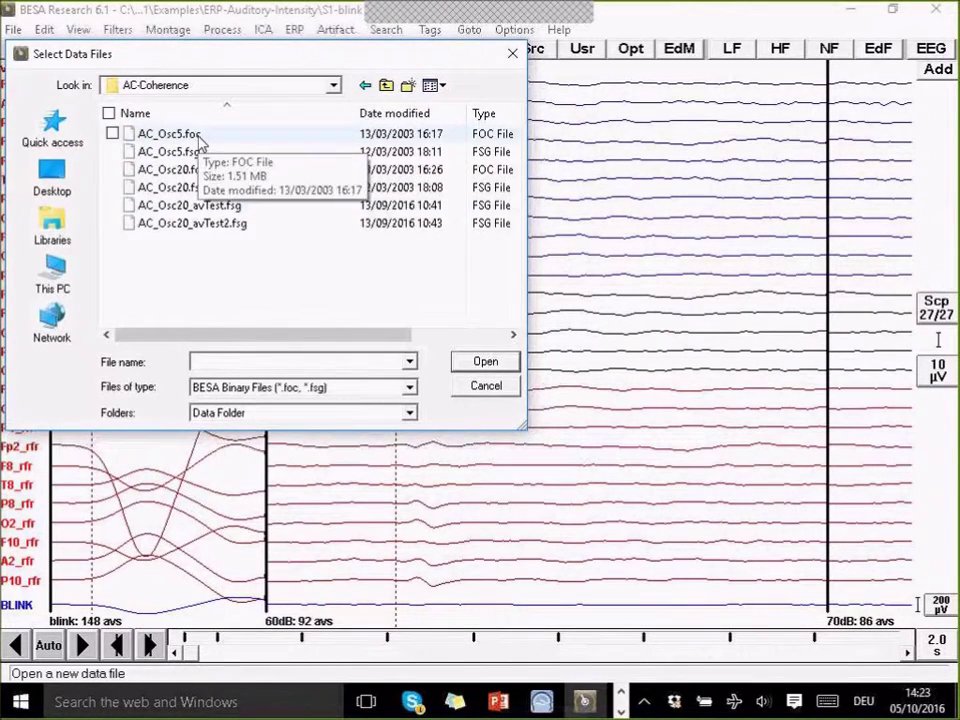
double_click(190, 170)
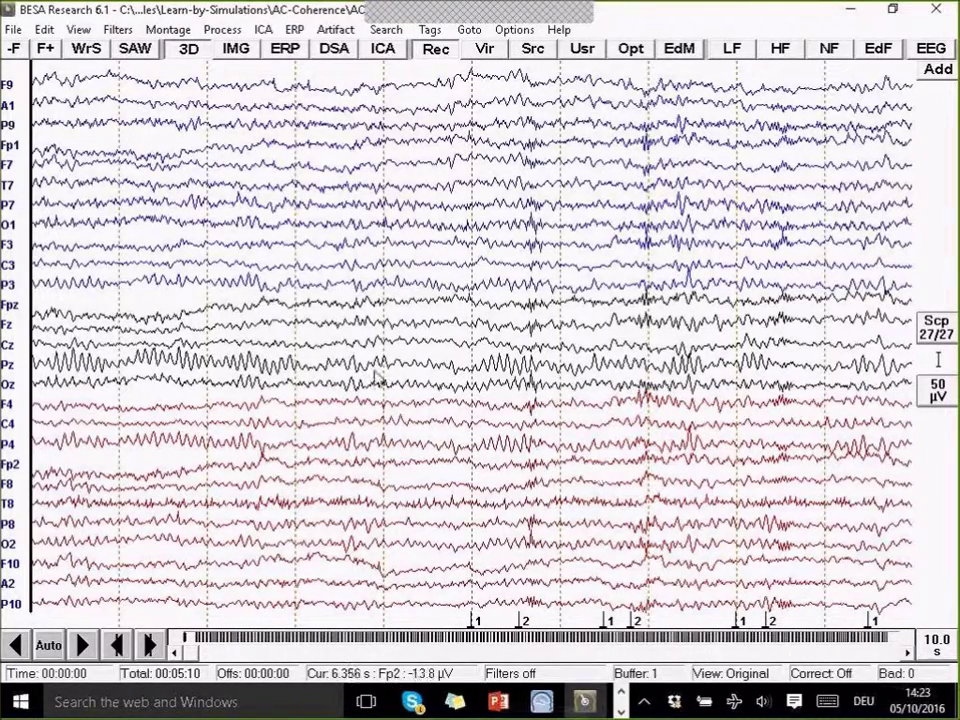
- Show the File menu's commands and recent files while AC_Osc20.foc stays displayed
click(12, 30)
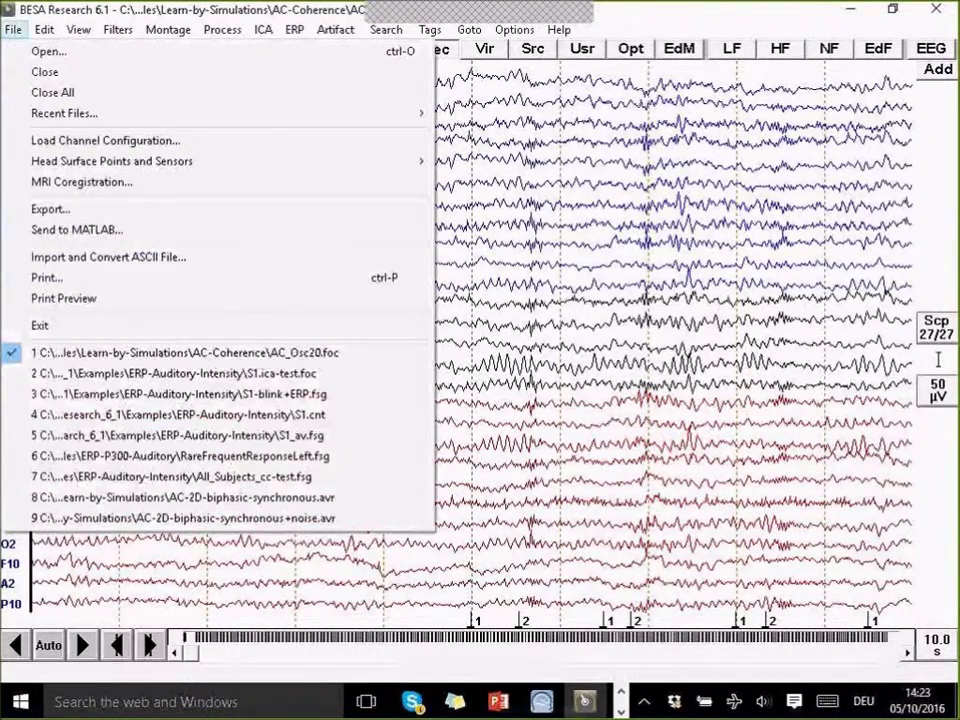
- Open the averaged AC_Osc20.fsg file from the AC-Coherence folder
click(45, 51)
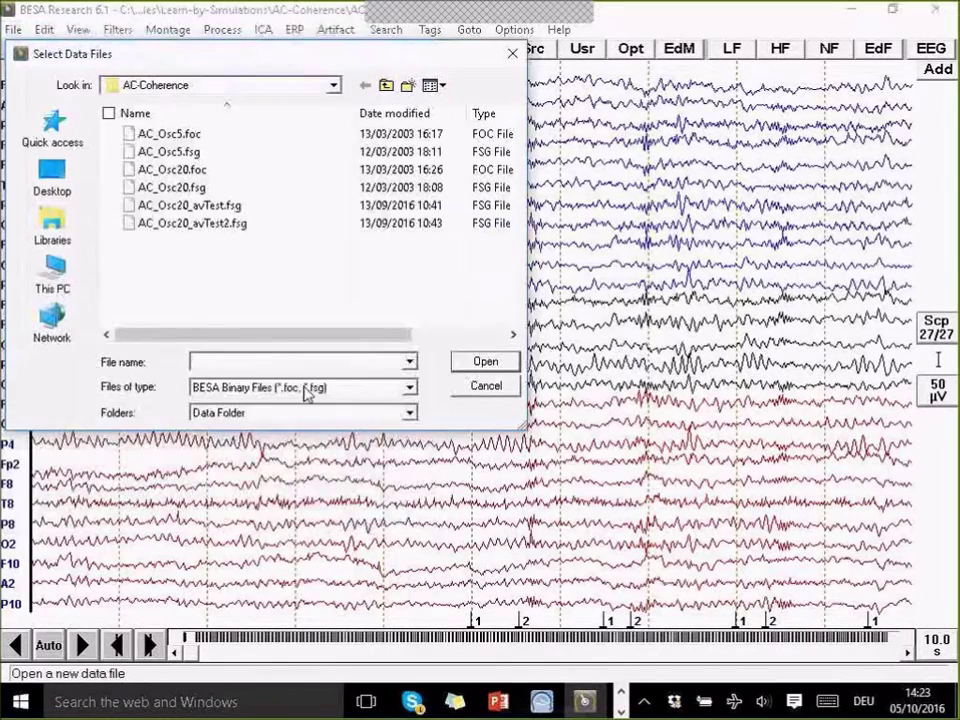
click(190, 188)
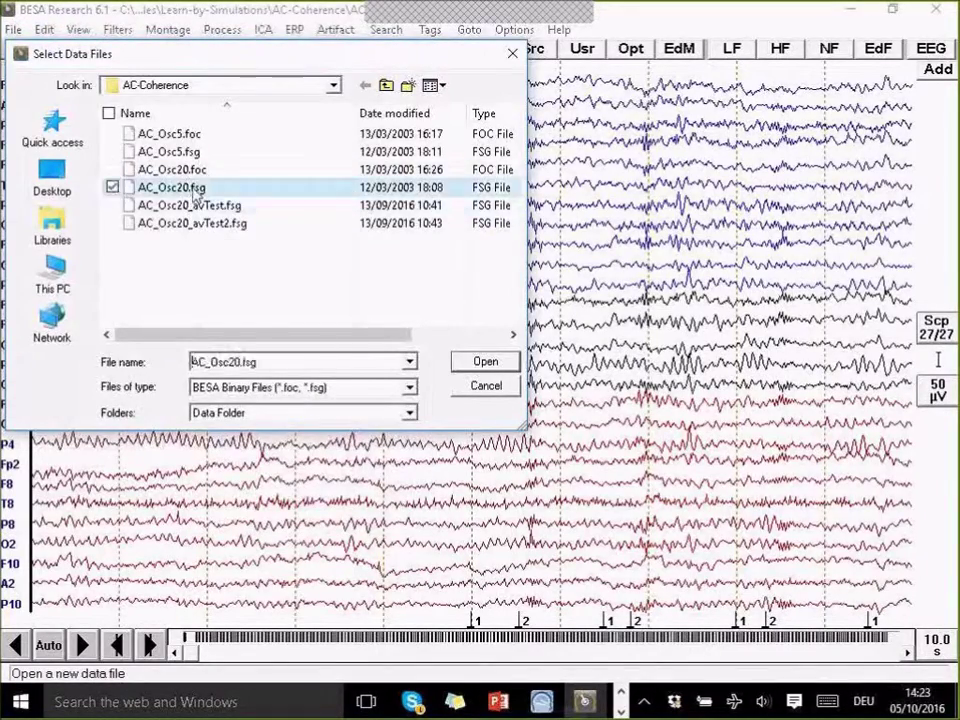
double_click(193, 190)
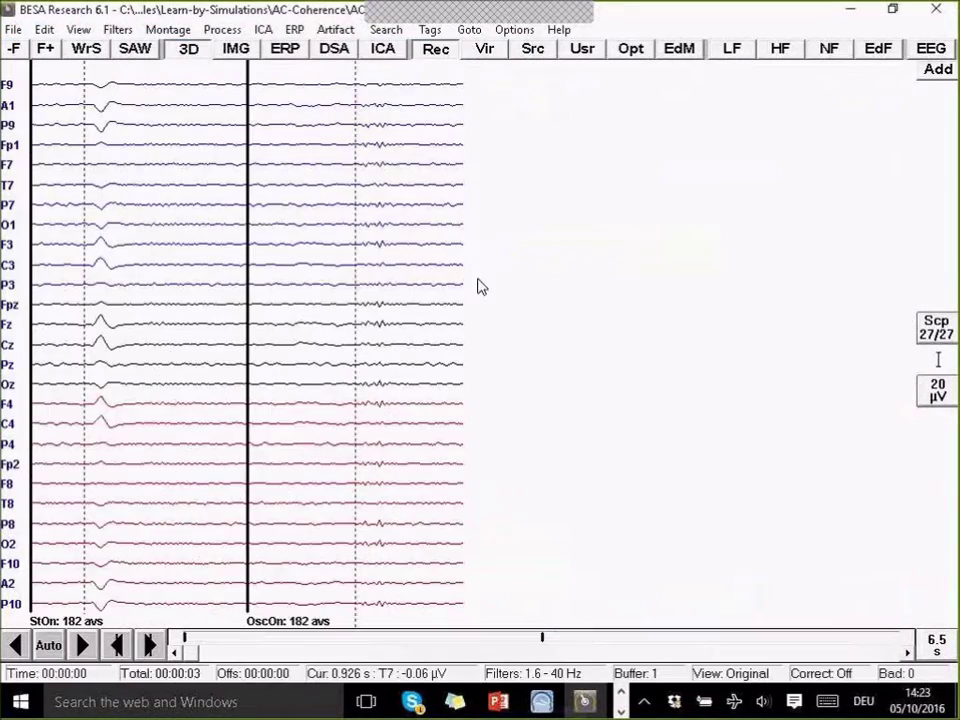
- Send the StOn condition to source analysis with a -100 to 1000 ms epoch
drag(70, 372, 127, 364)
right_click(97, 370)
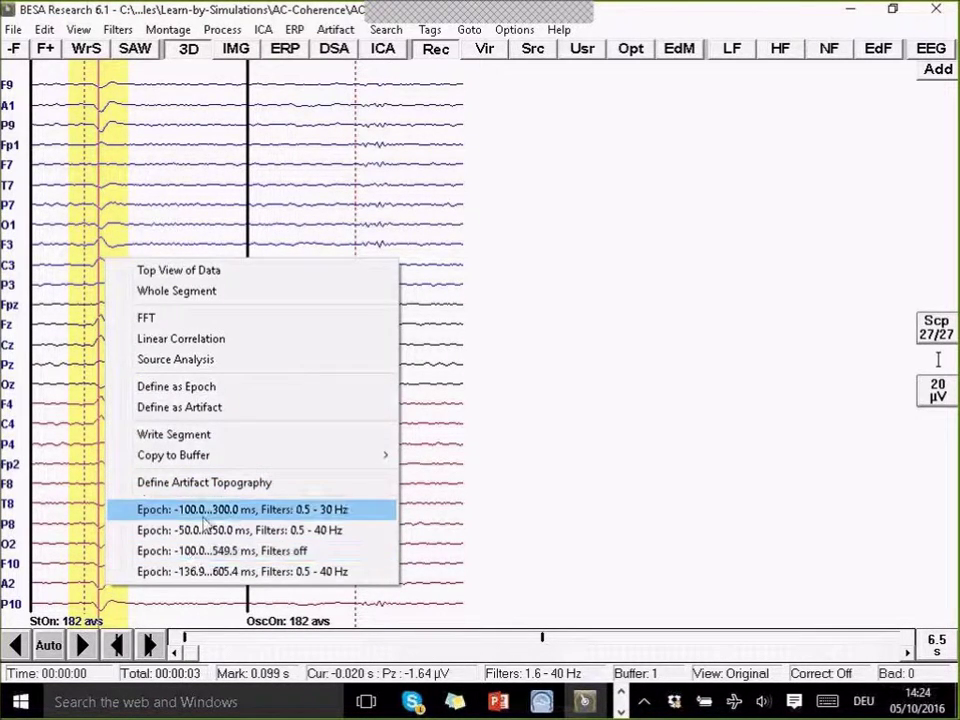
click(216, 359)
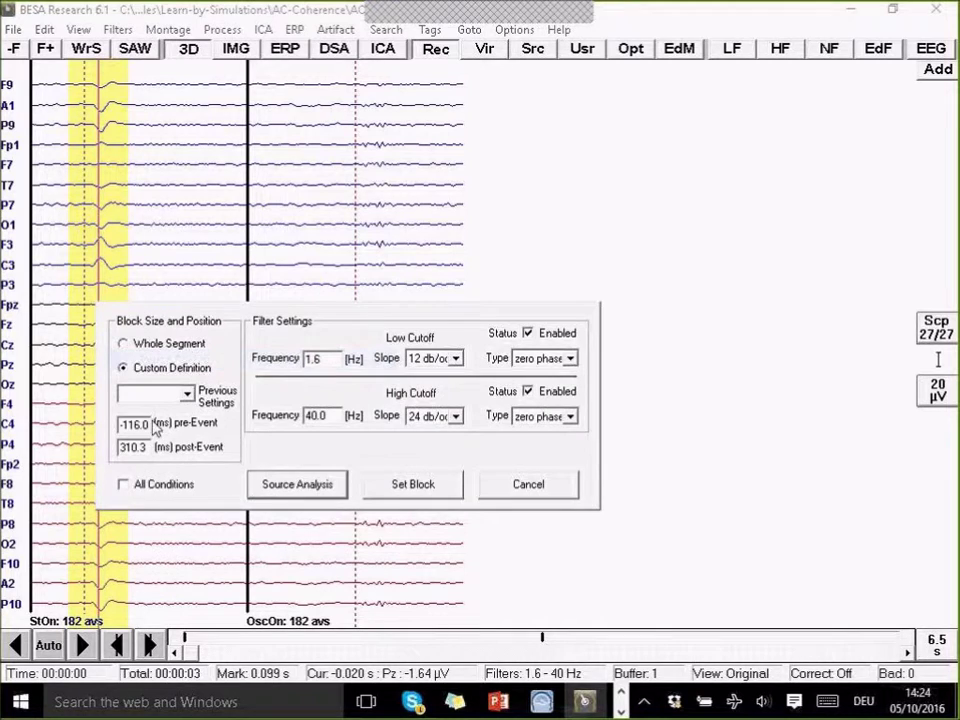
double_click(151, 421)
text(-1)
key(Tab)
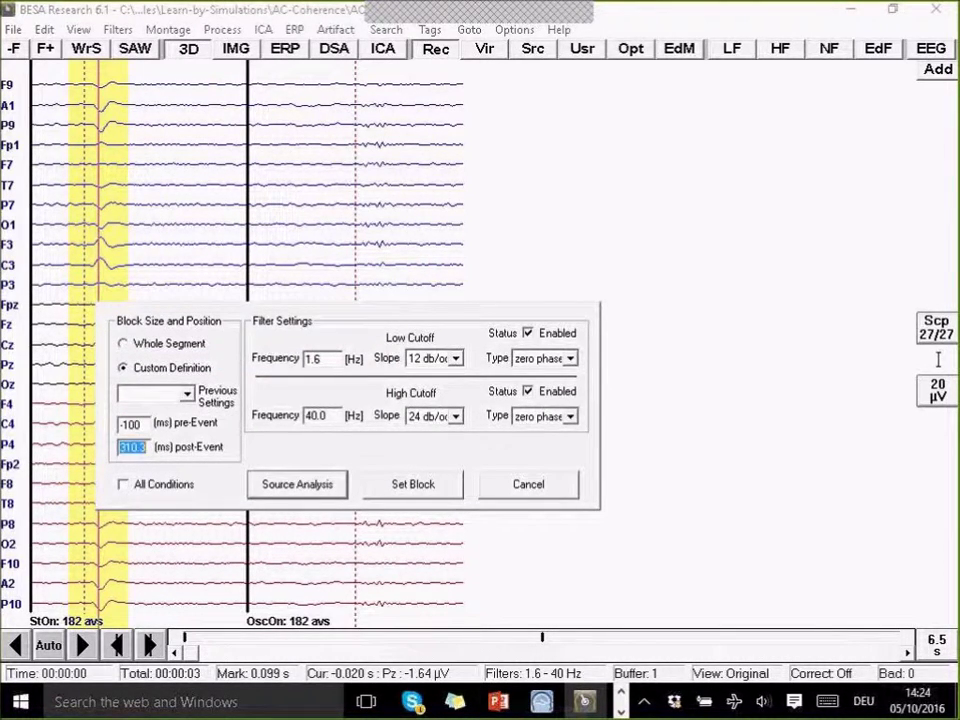
text(1000)
key(Return)
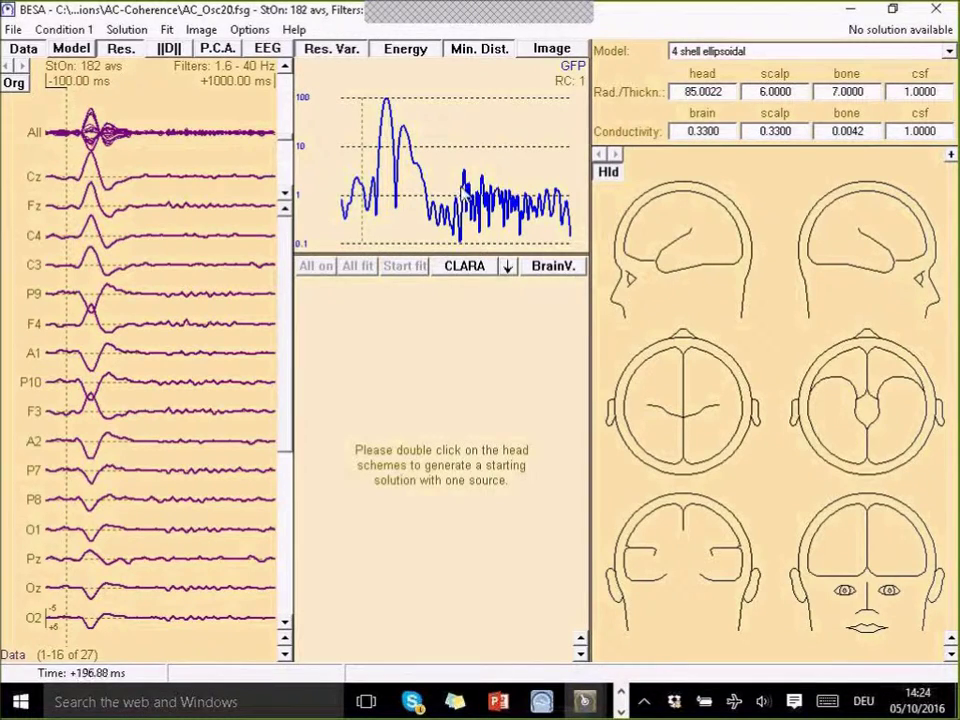
- Send the OscOn condition to source analysis with a -500 to 500 ms epoch
click(851, 12)
drag(320, 413, 410, 409)
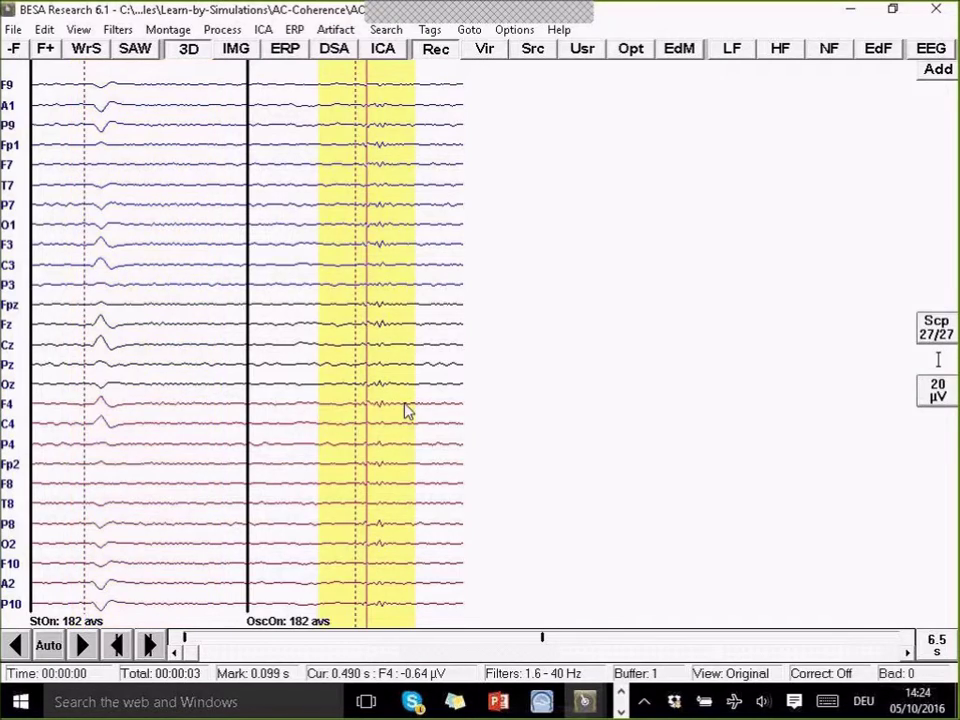
right_click(410, 409)
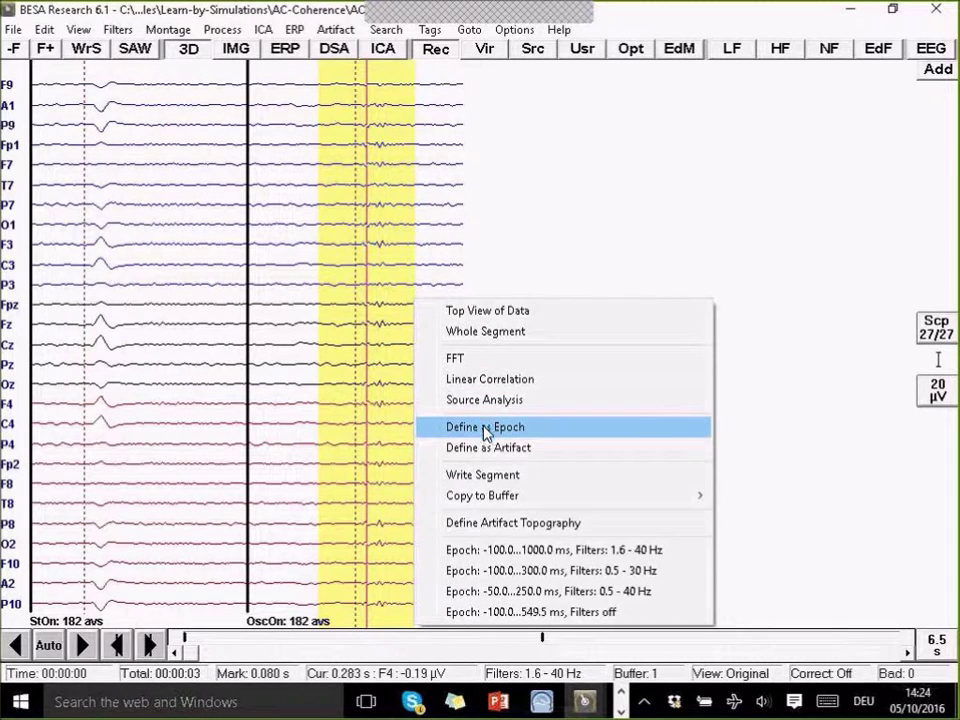
click(489, 550)
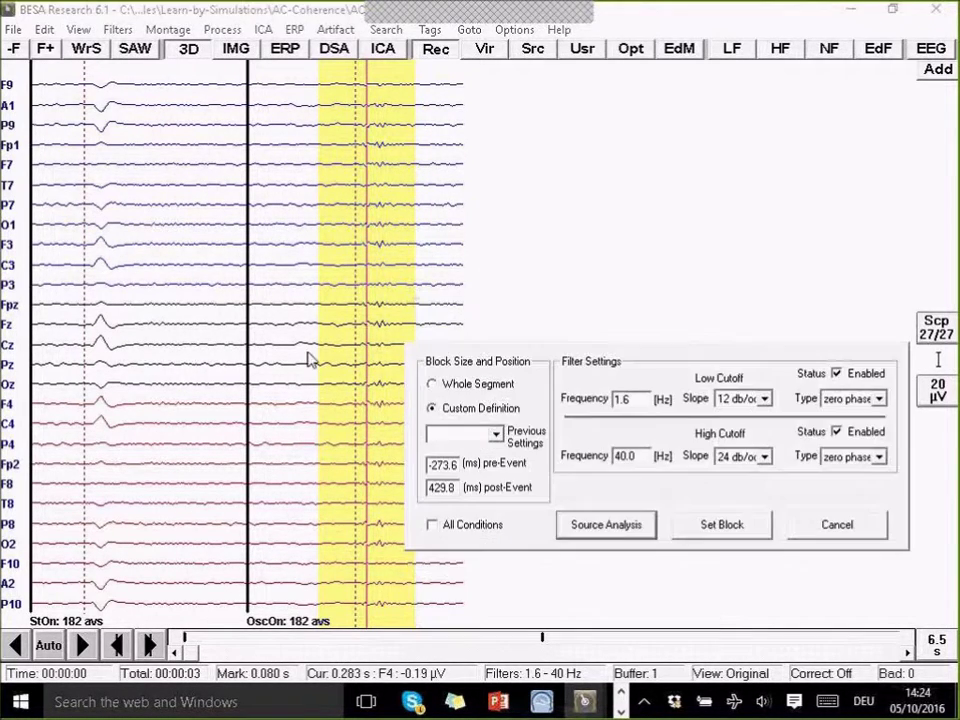
double_click(449, 463)
text(-500)
key(Tab)
text(5)
key(Return)
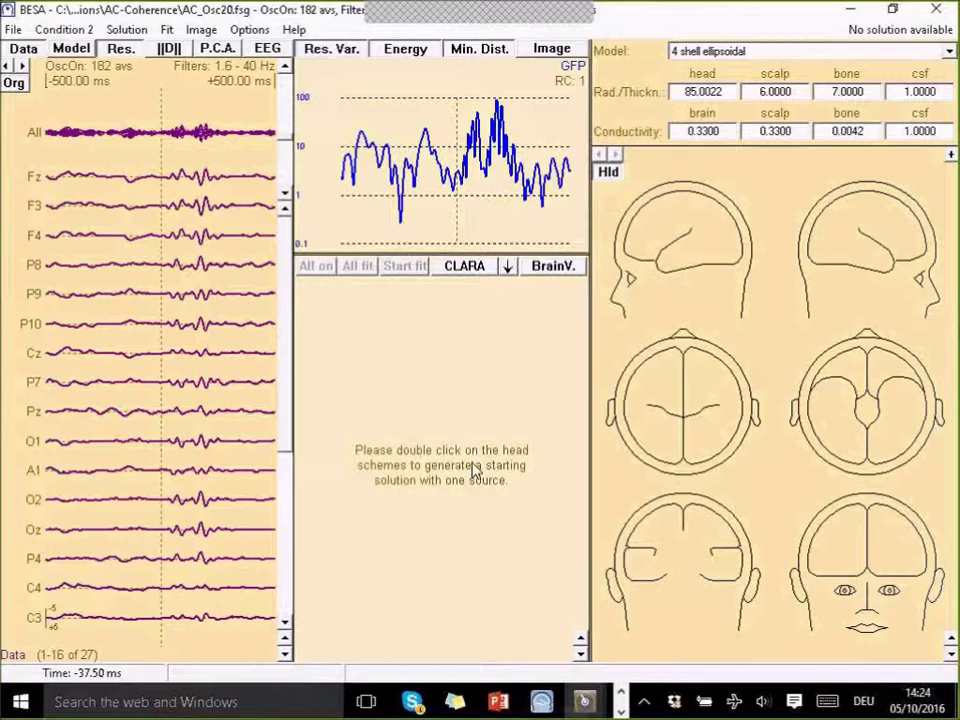
- Load AC9D.bsa and inspect the ACpR, ACpL, ACsR and ACsL source waveforms in condition 1 (StOn)
click(13, 30)
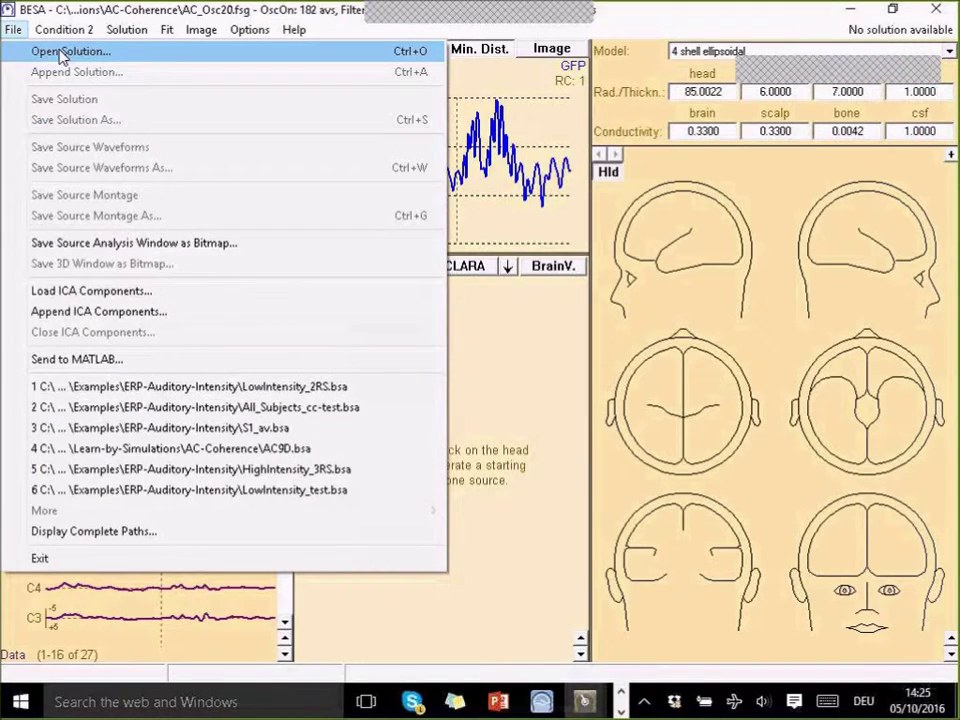
click(285, 450)
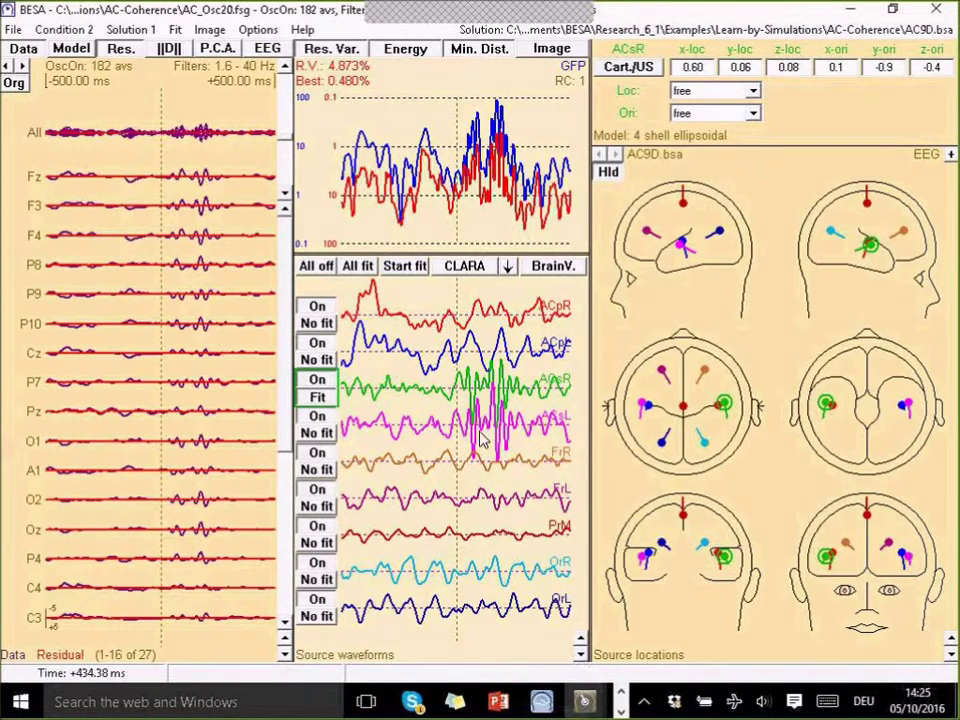
click(9, 66)
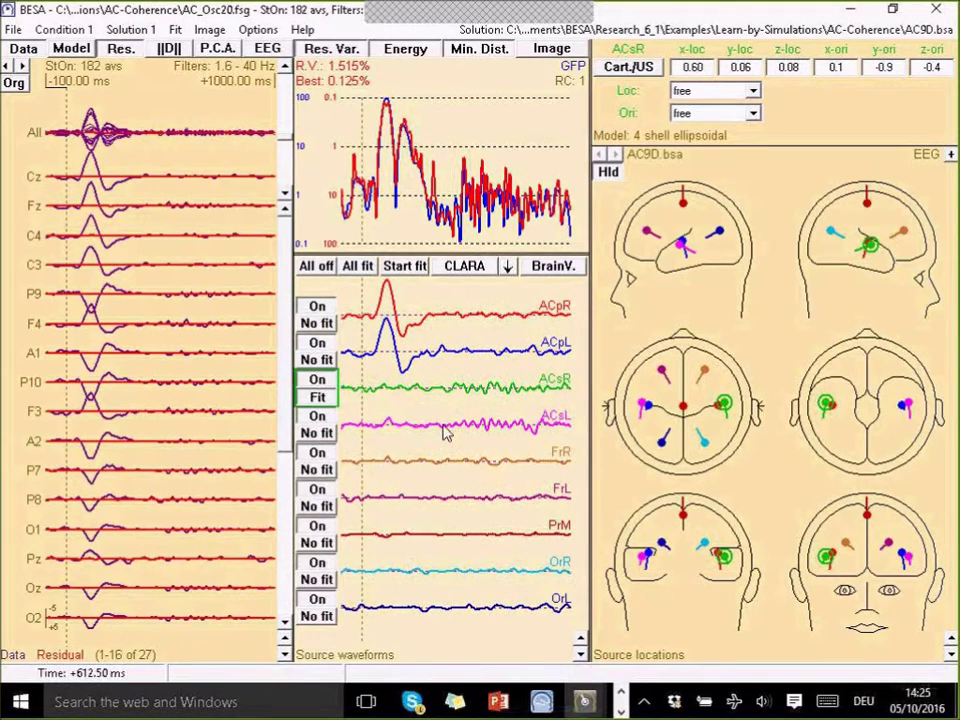
click(475, 317)
click(471, 348)
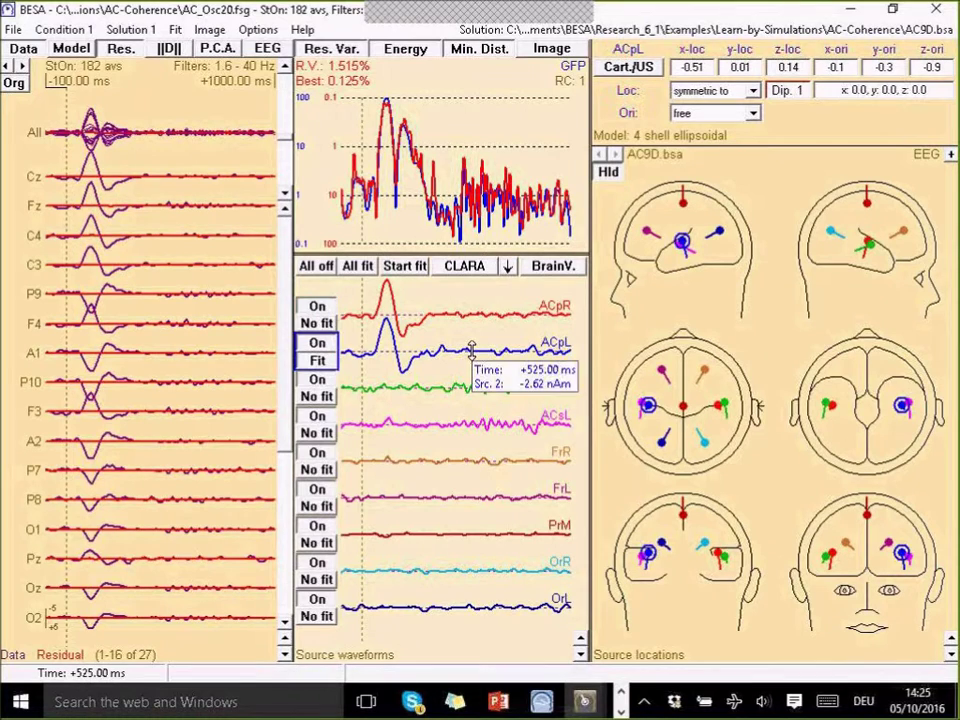
click(376, 316)
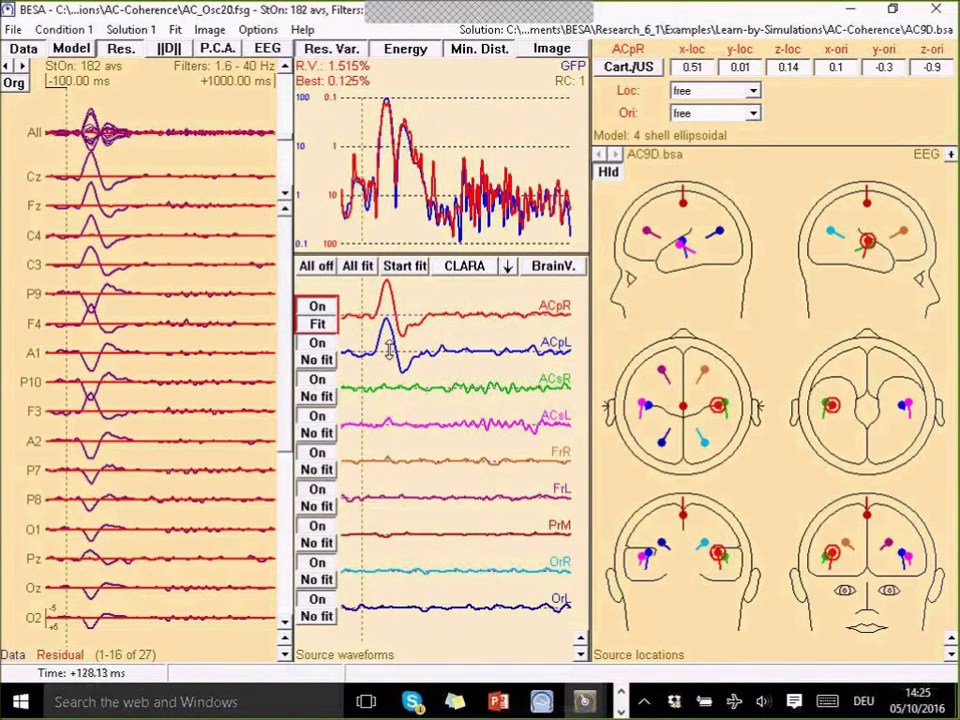
click(515, 388)
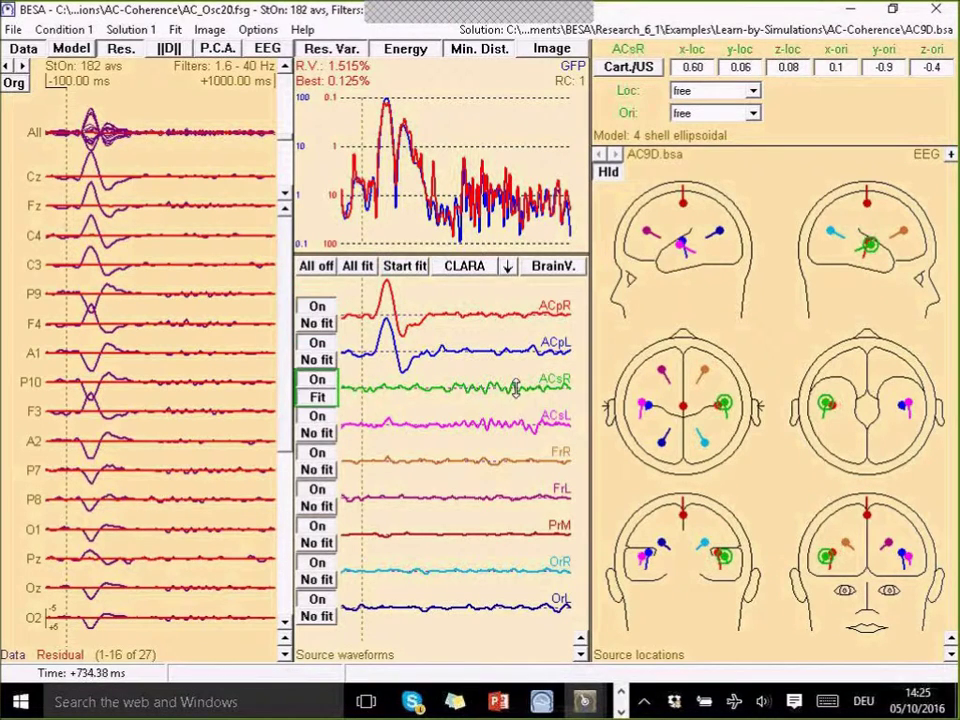
click(520, 425)
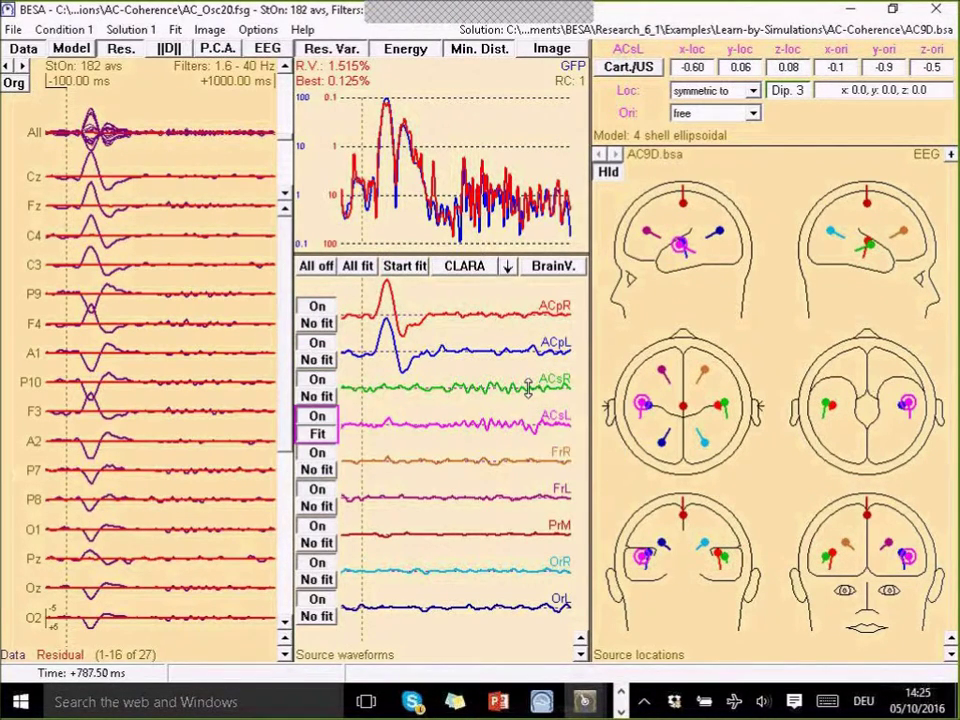
click(528, 388)
click(525, 425)
- Switch to condition 2 (OscOn) and inspect the FrR, FrL, PrM, OrR and OrL source waveforms
click(22, 66)
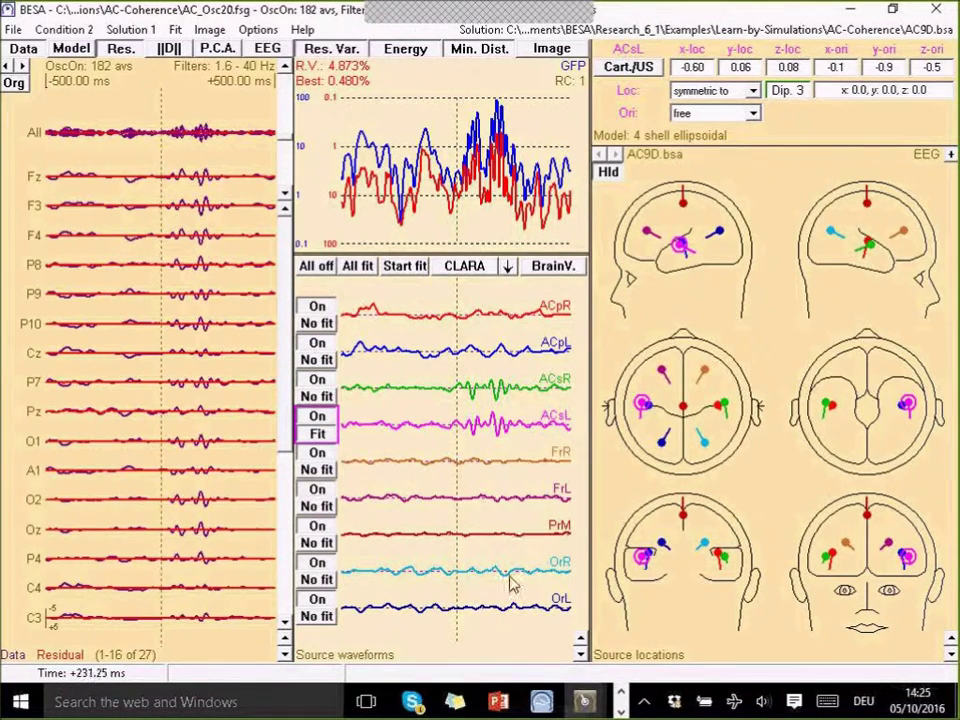
click(530, 455)
click(535, 497)
click(534, 533)
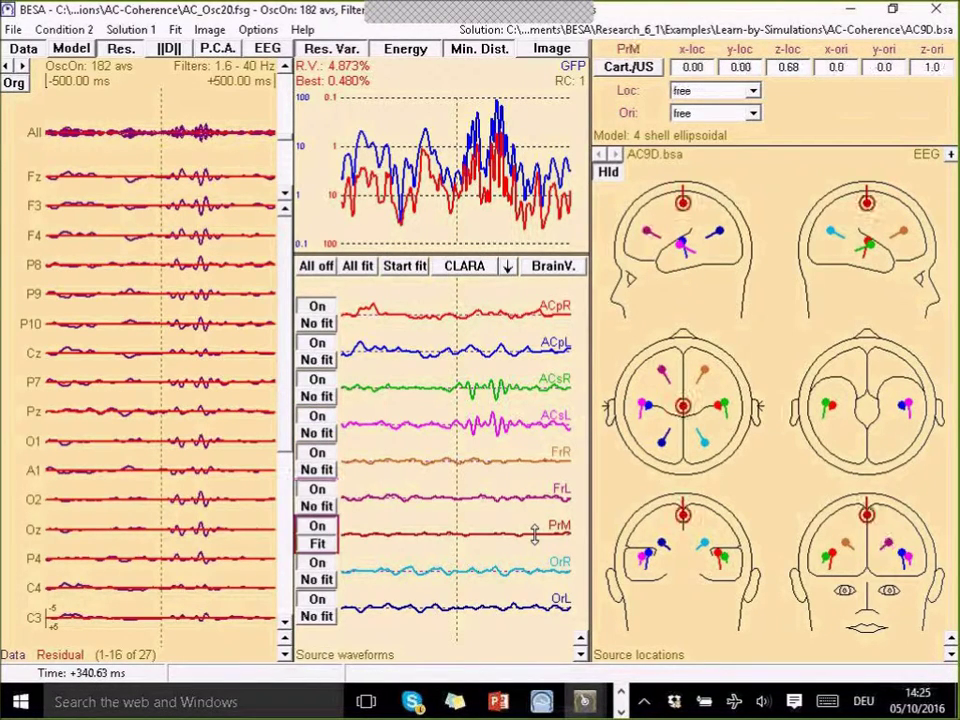
click(543, 570)
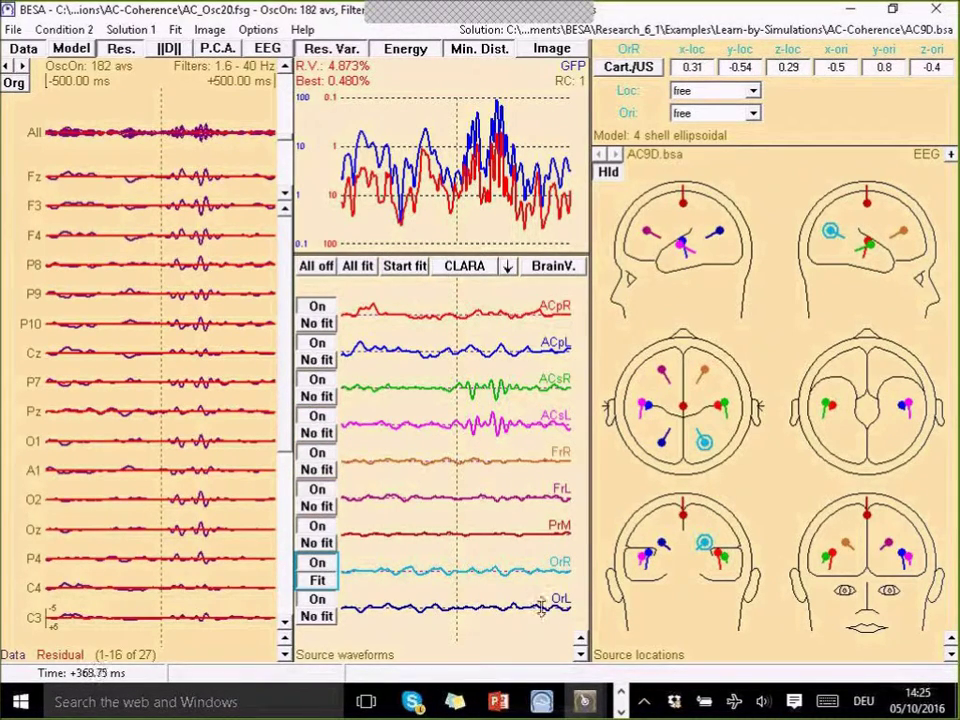
click(549, 607)
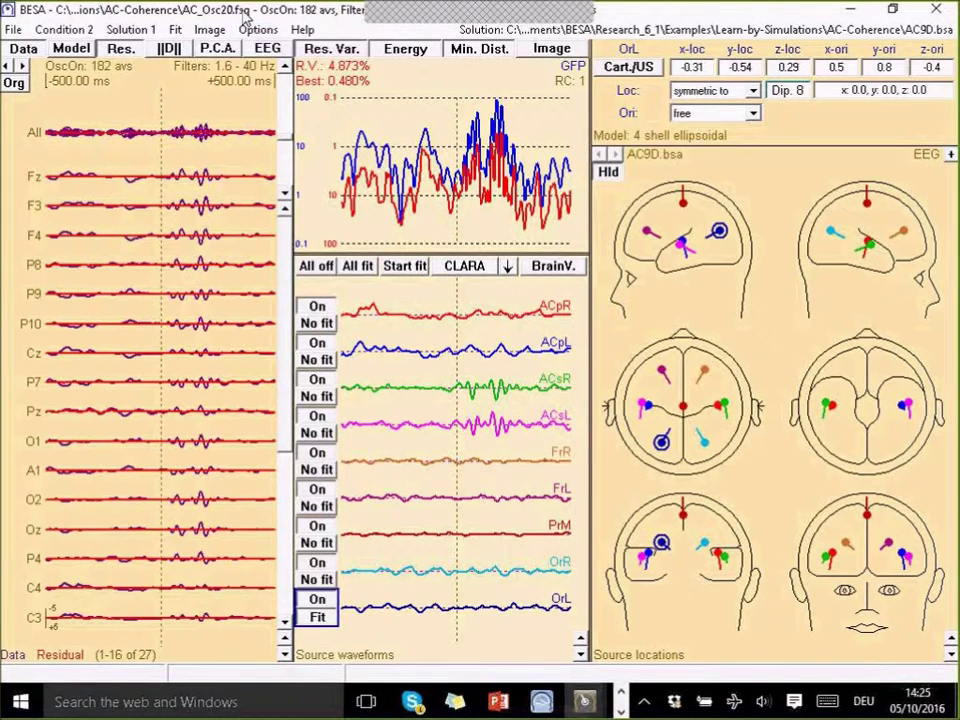
click(14, 30)
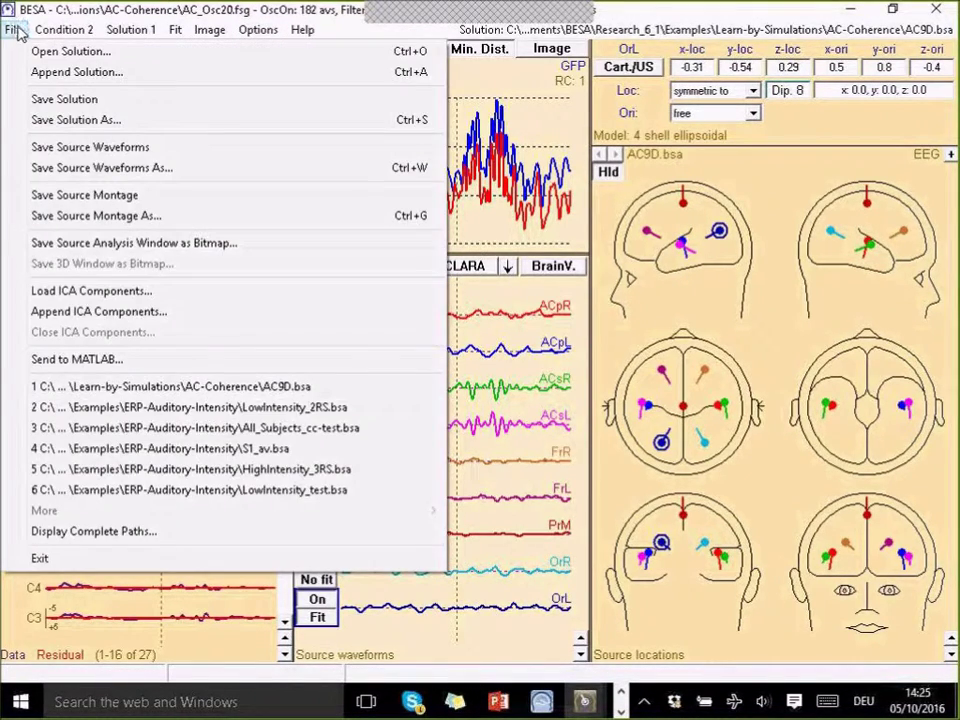
- Save the source montage over the existing AC9D-testRC1.mtg and close the source analysis window
click(127, 222)
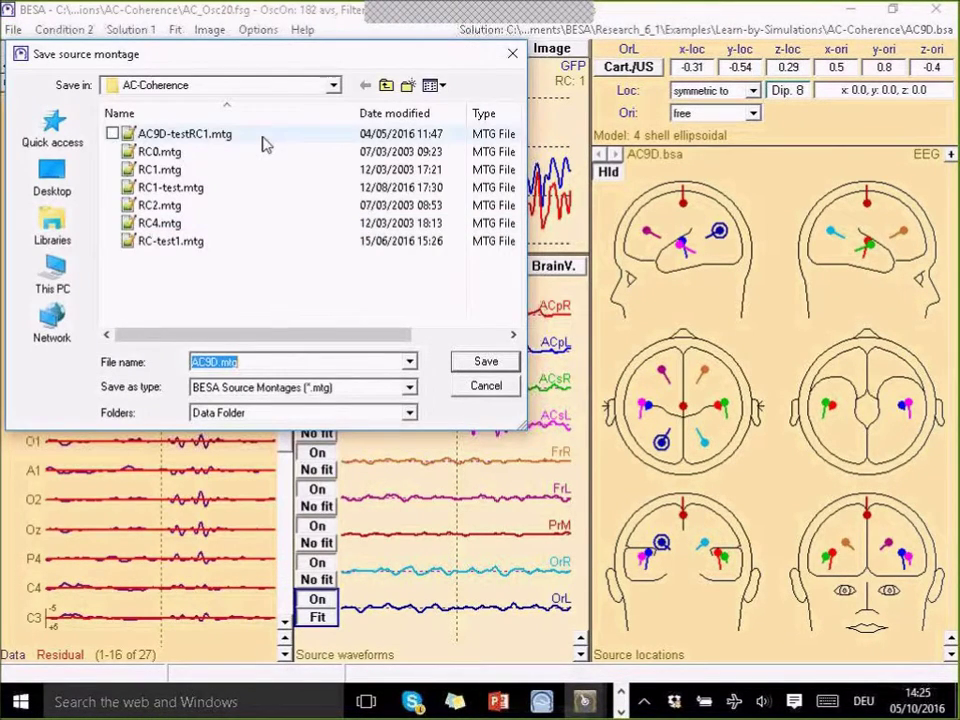
click(180, 134)
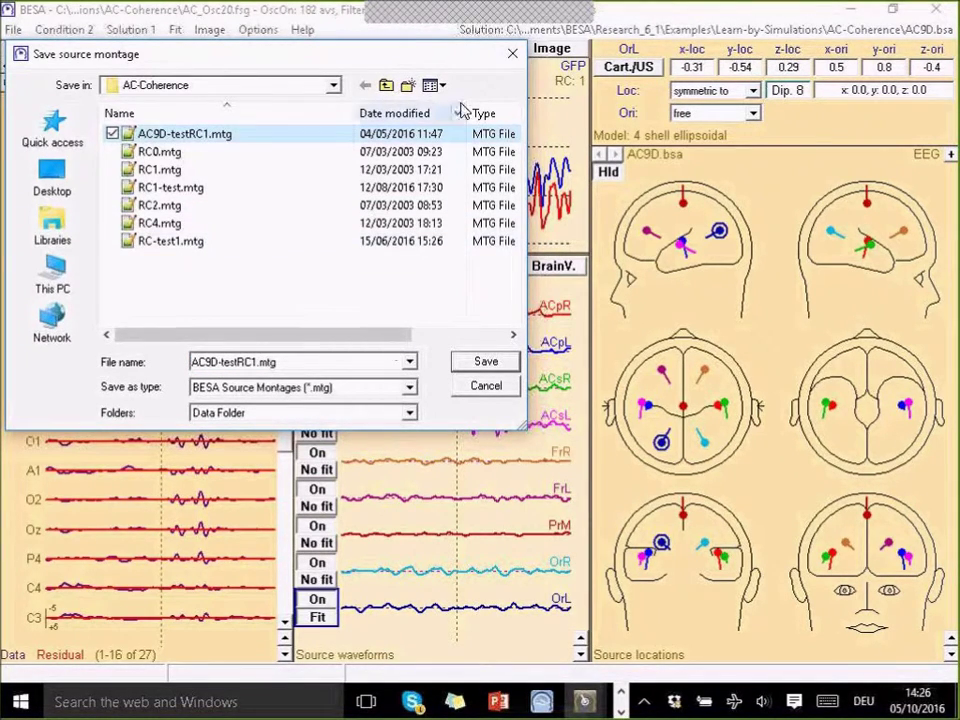
drag(396, 58, 382, 76)
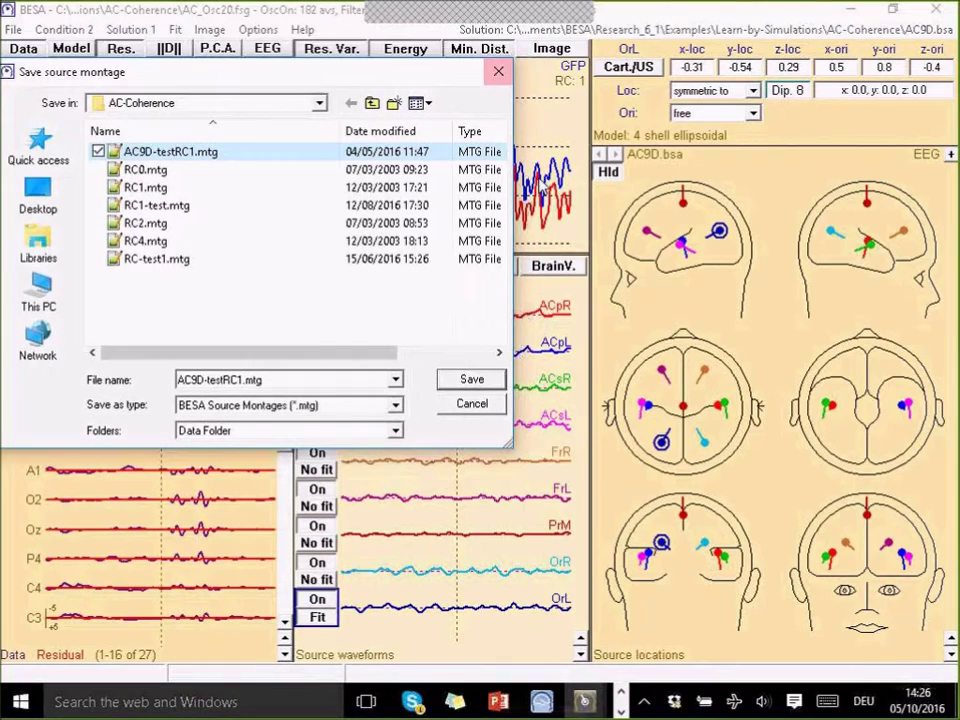
click(471, 379)
click(527, 356)
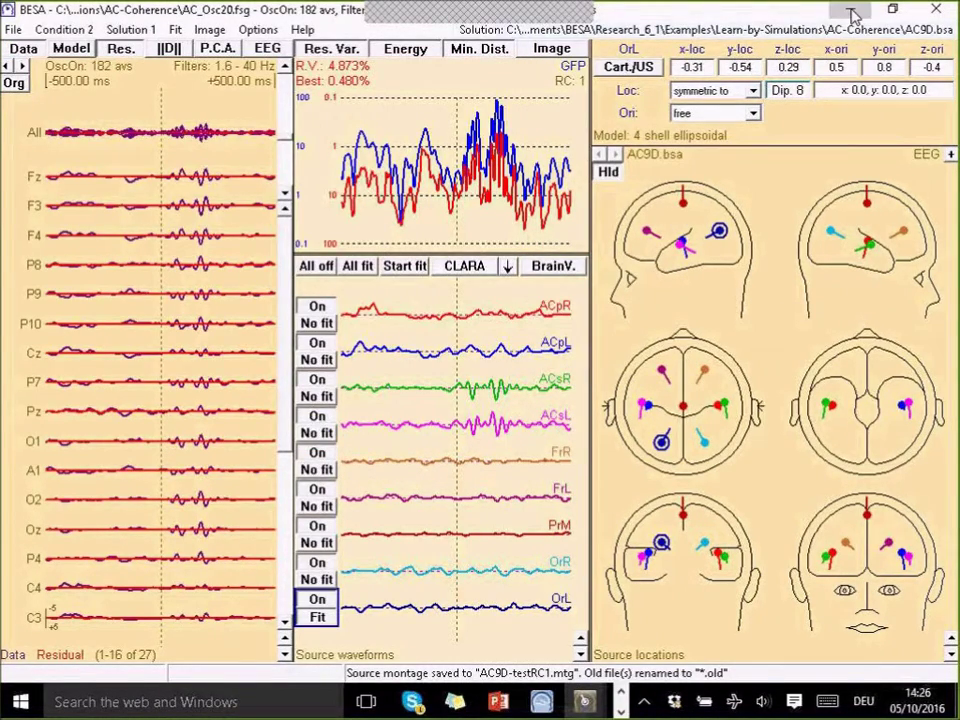
click(936, 8)
- Clear the marked time block and load the recent recording AC_Osc20.foc
click(190, 190)
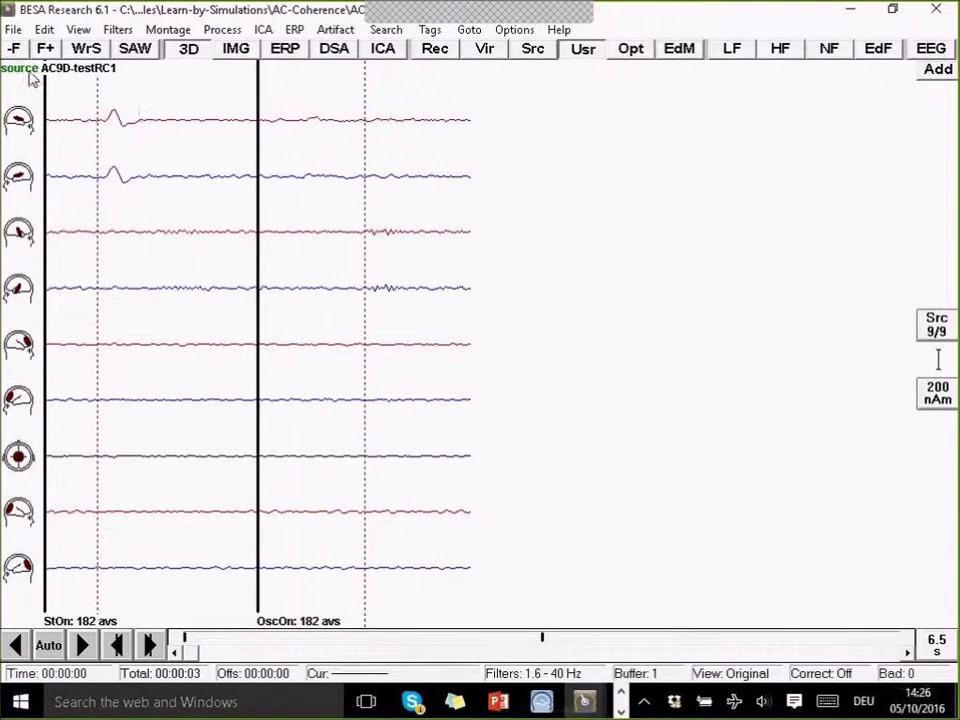
click(14, 31)
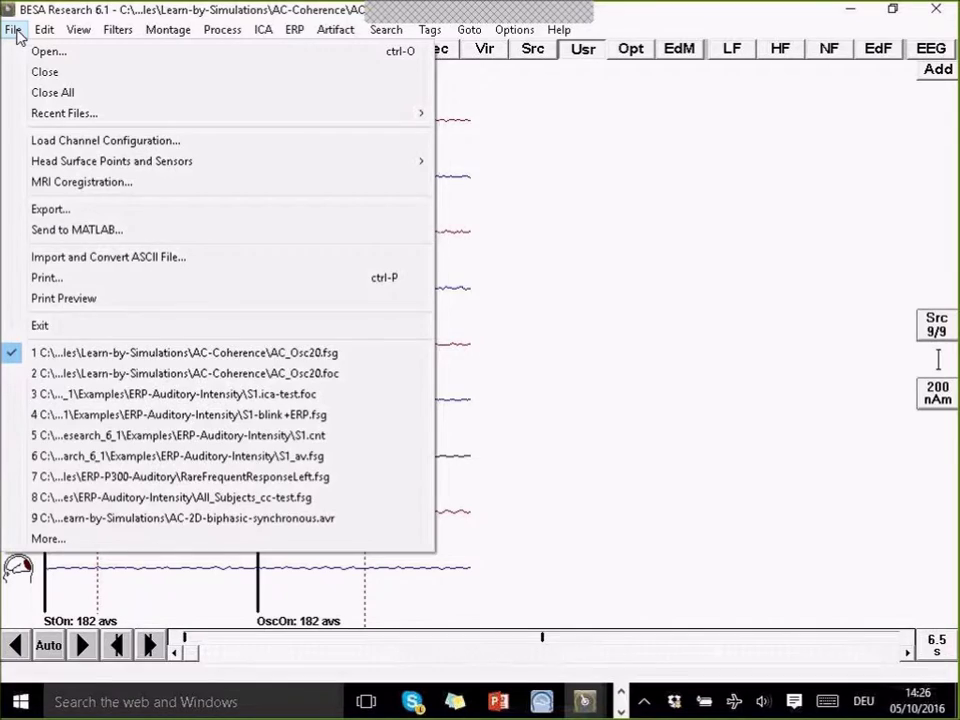
click(326, 380)
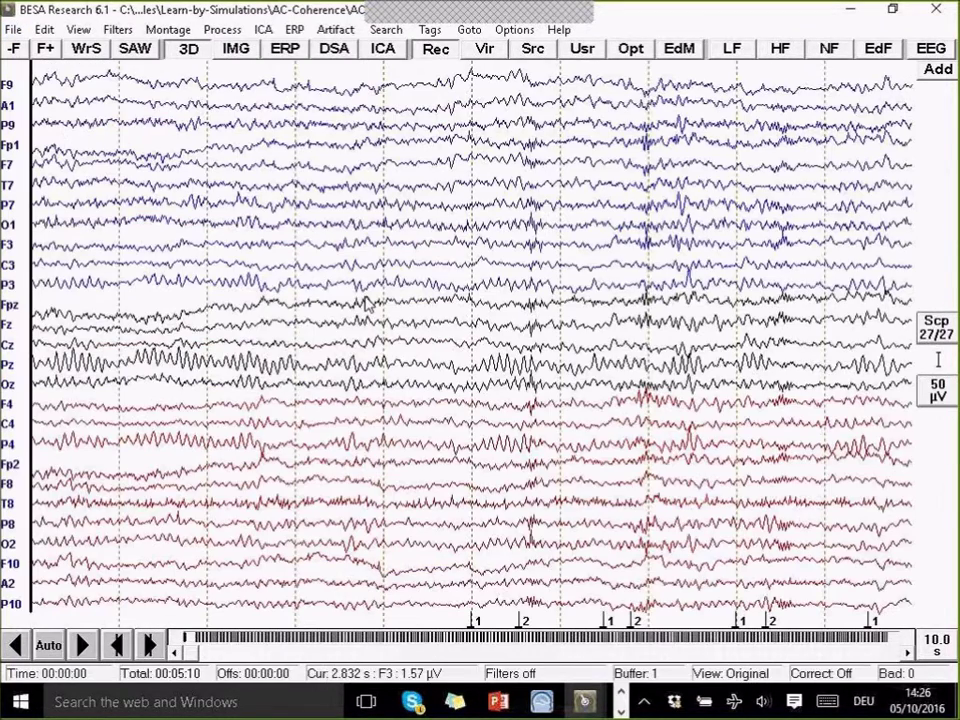
- Display the recording through the RC0 source montage and advance to the next page
click(584, 50)
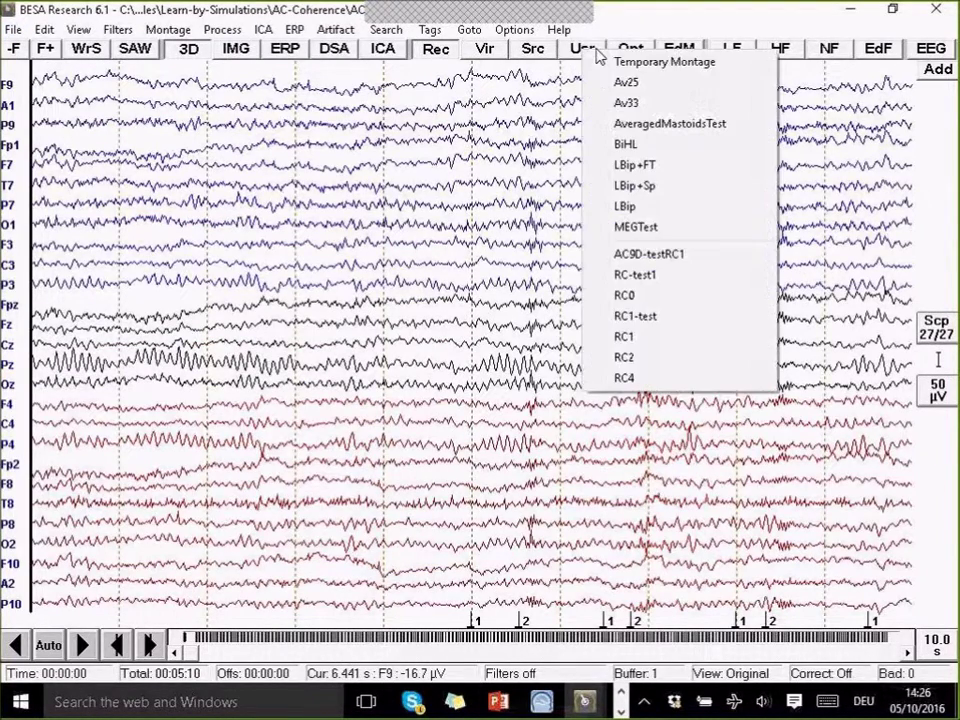
click(634, 298)
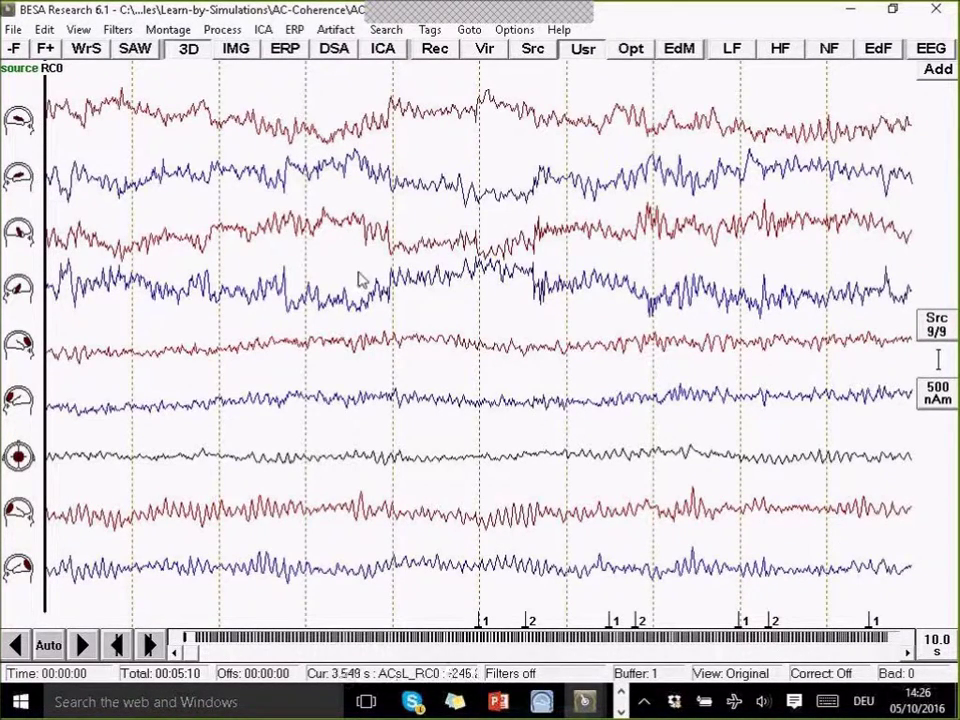
key(Right)
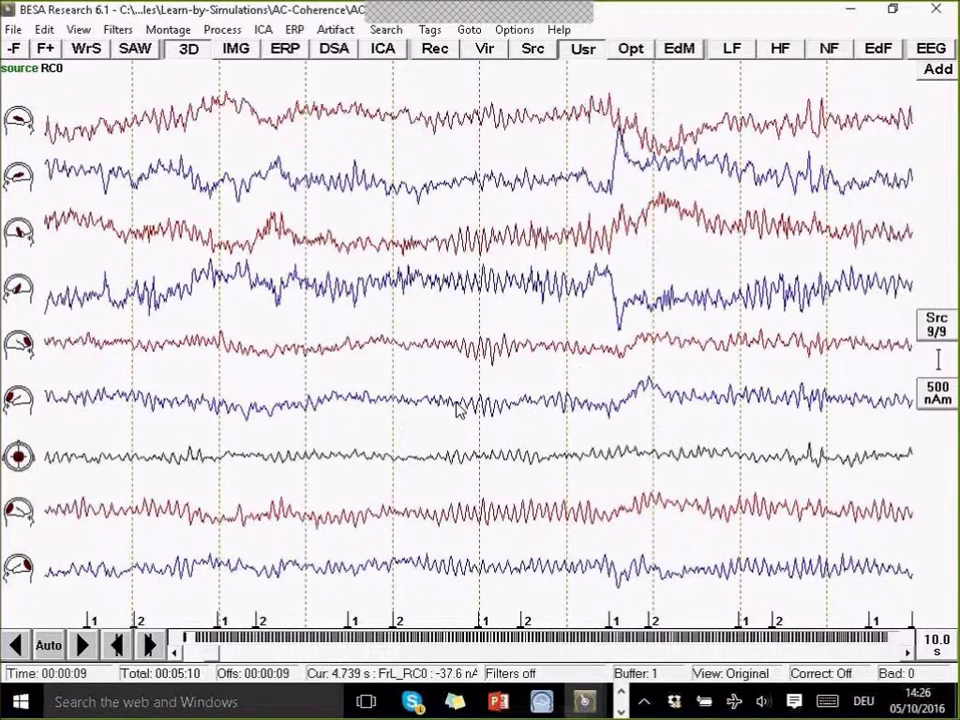
- Bring up the paradigm editor from the ERP menu and browse for a paradigm file
click(295, 30)
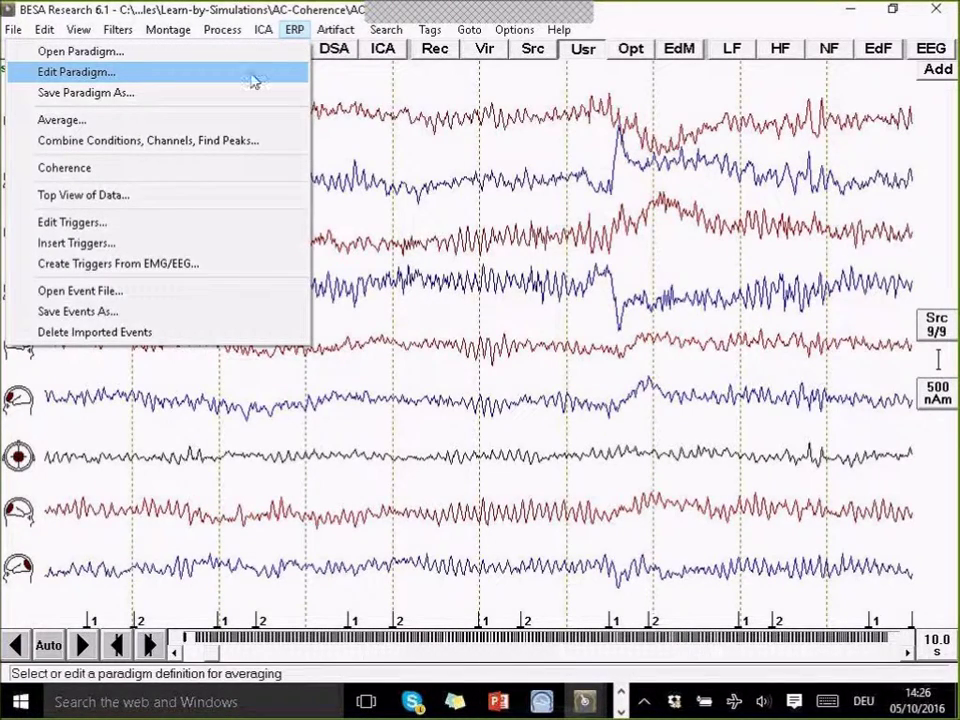
click(263, 30)
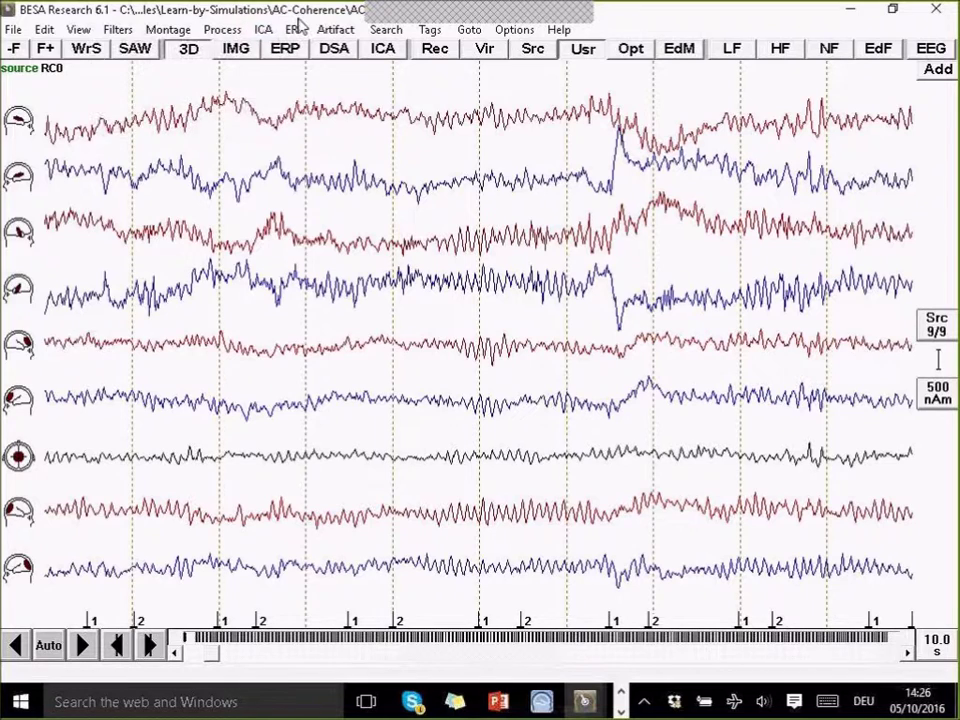
click(295, 30)
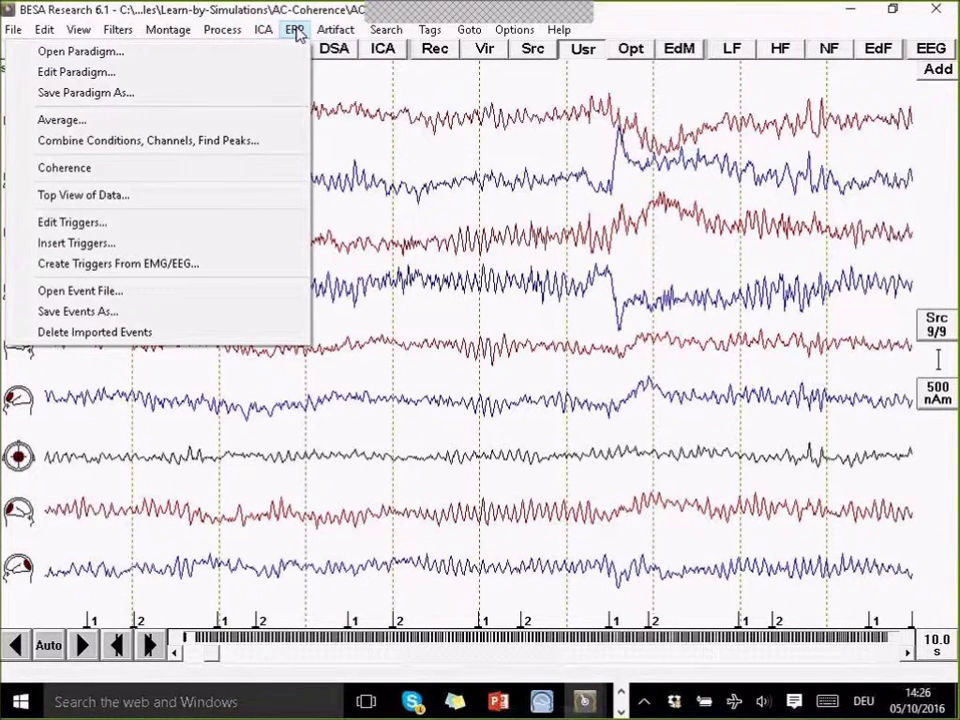
key(Down)
key(Down)
key(Down)
key(Down)
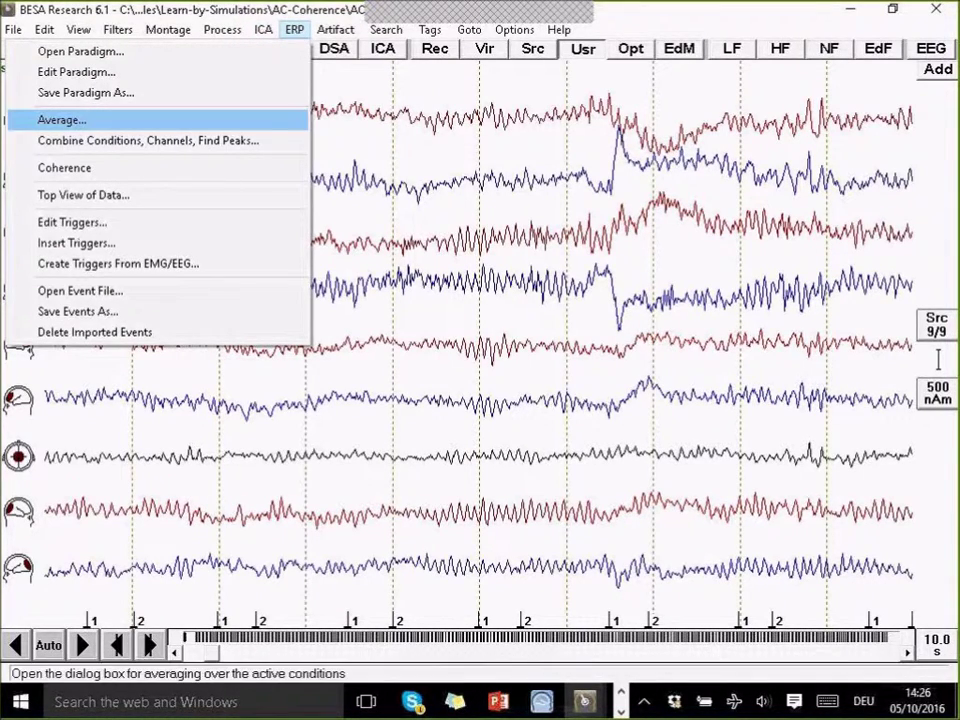
click(255, 78)
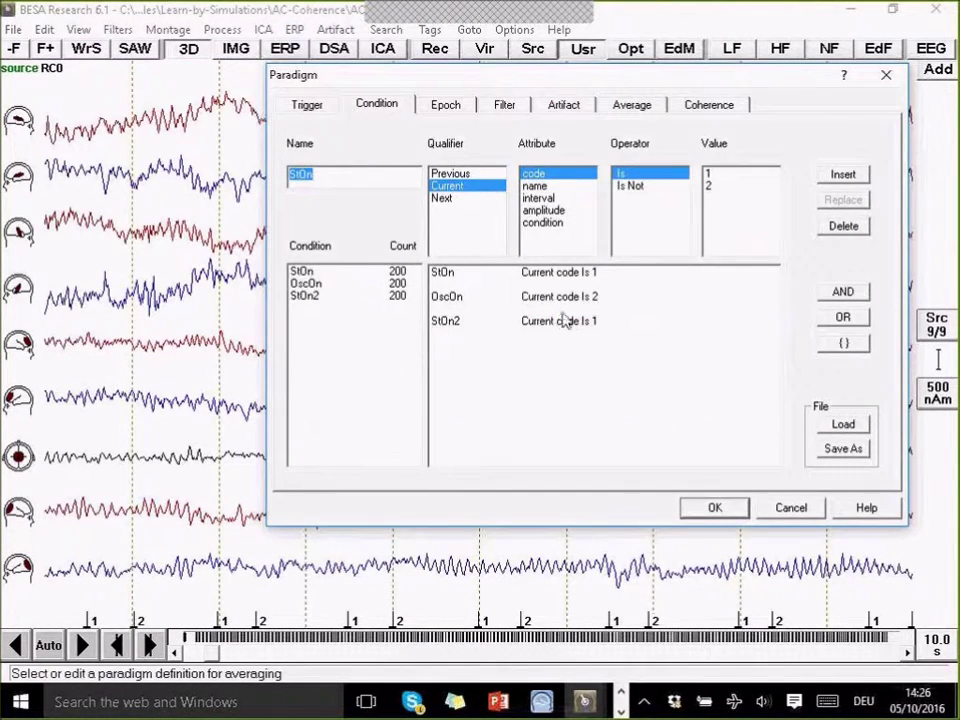
click(843, 424)
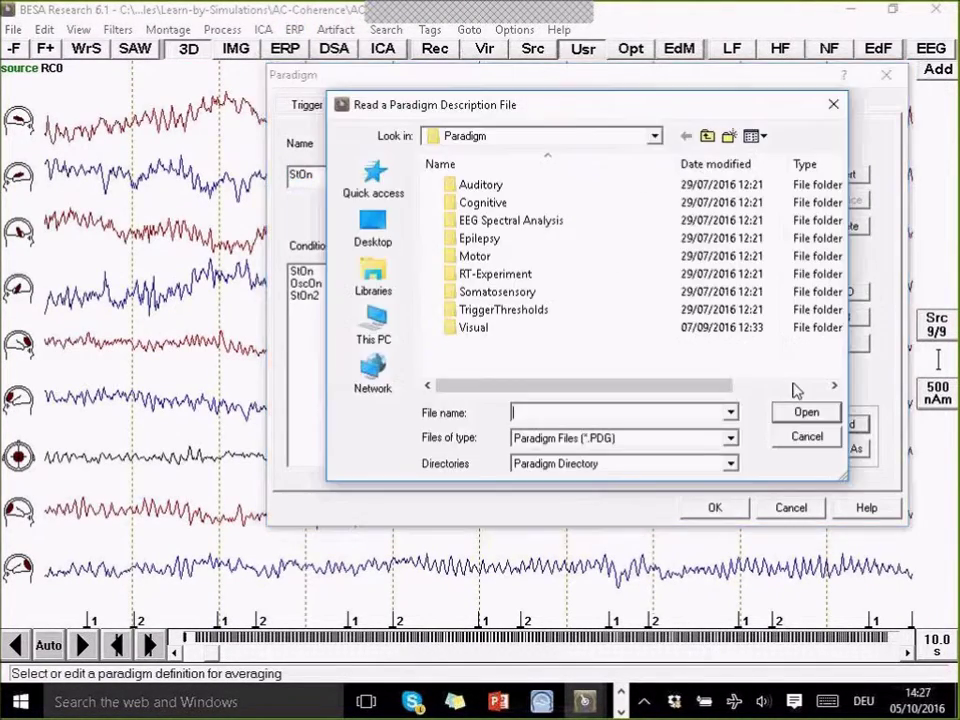
- Load the Auditory AC_Osc paradigm and review its StOn and OscOn condition definitions
double_click(481, 185)
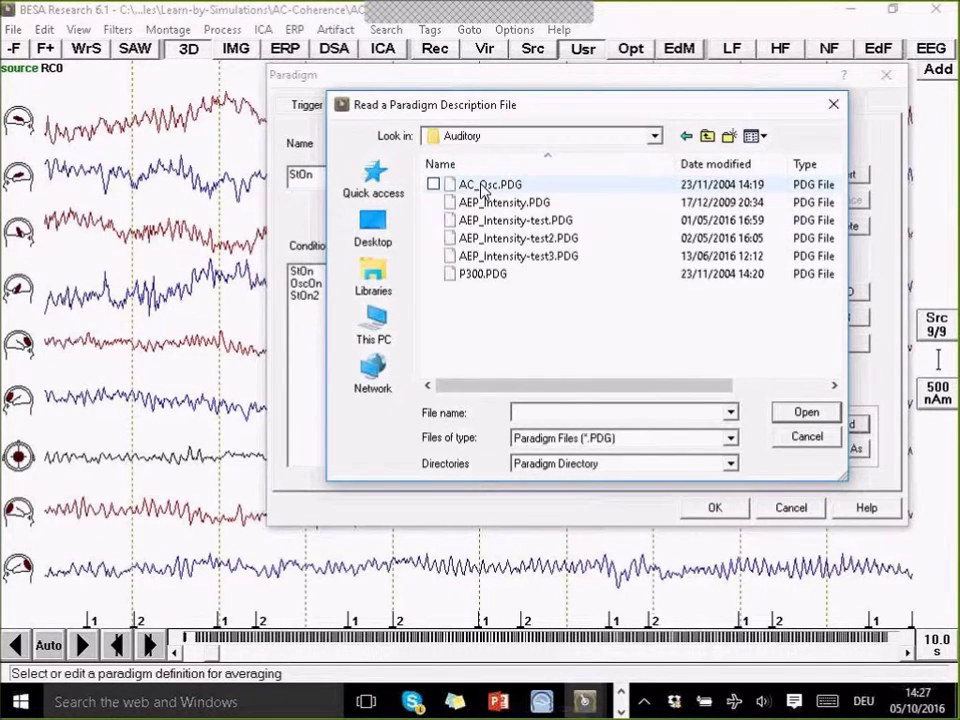
double_click(483, 186)
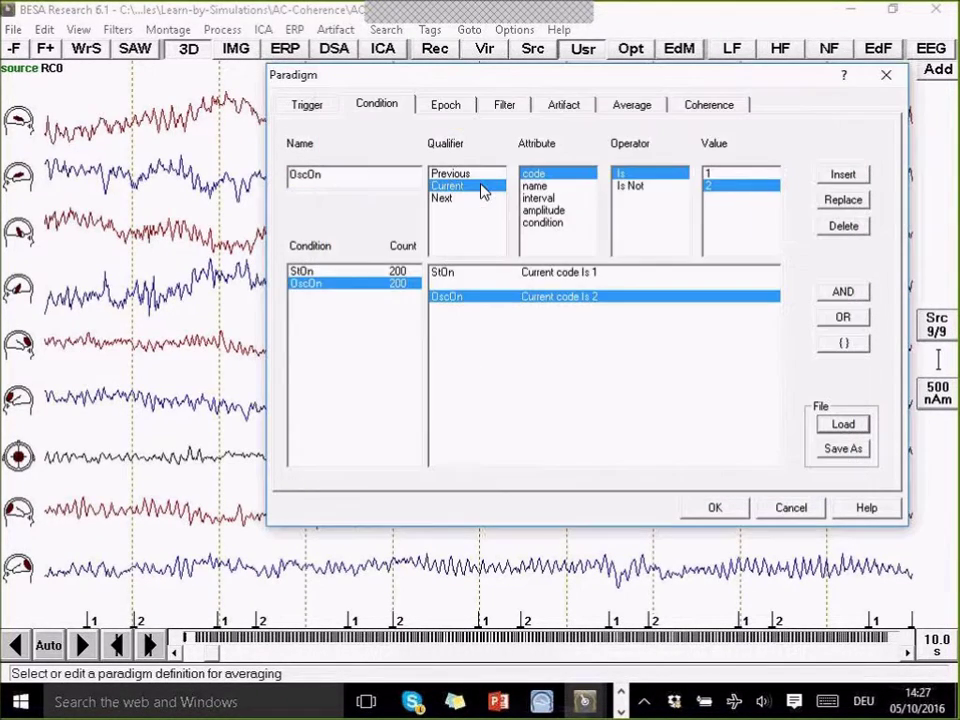
click(577, 273)
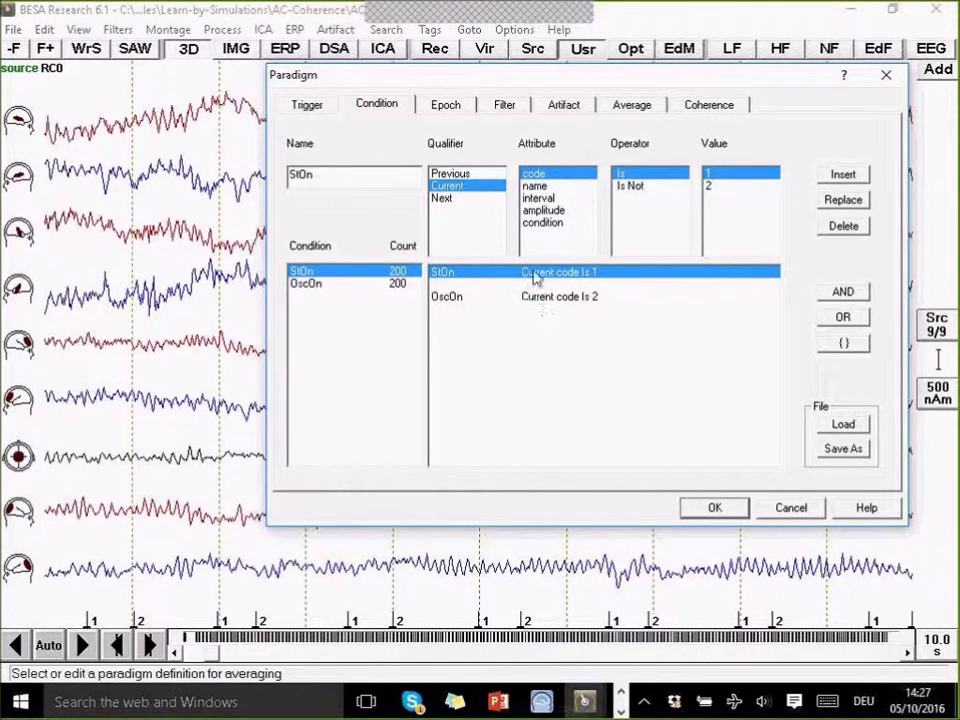
click(535, 297)
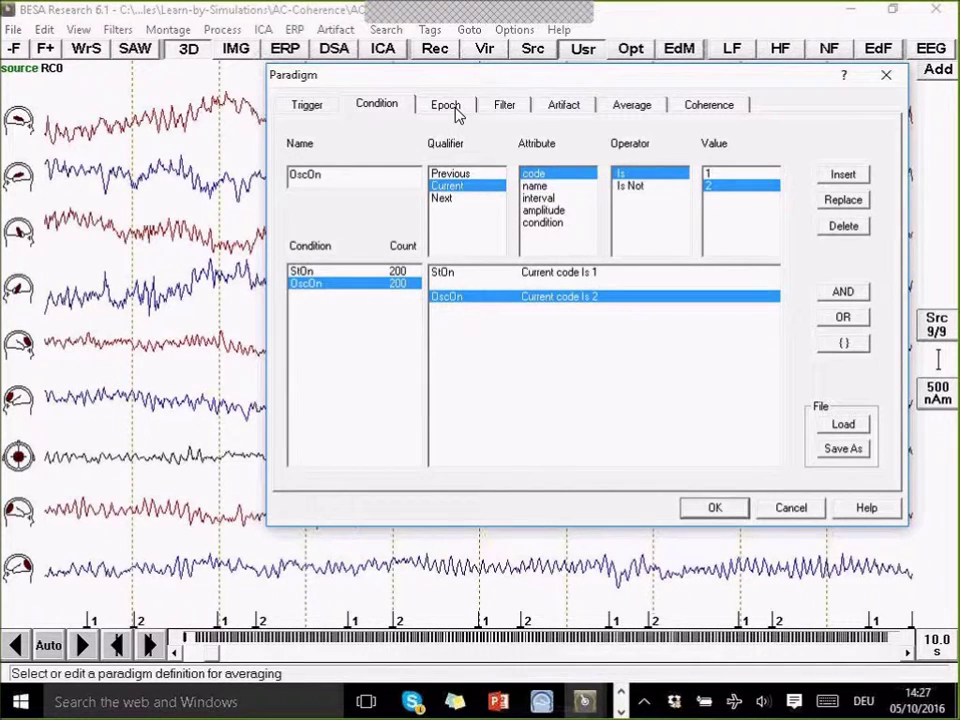
- Scan trials for artifacts and raise the amplitude threshold to 122
click(558, 107)
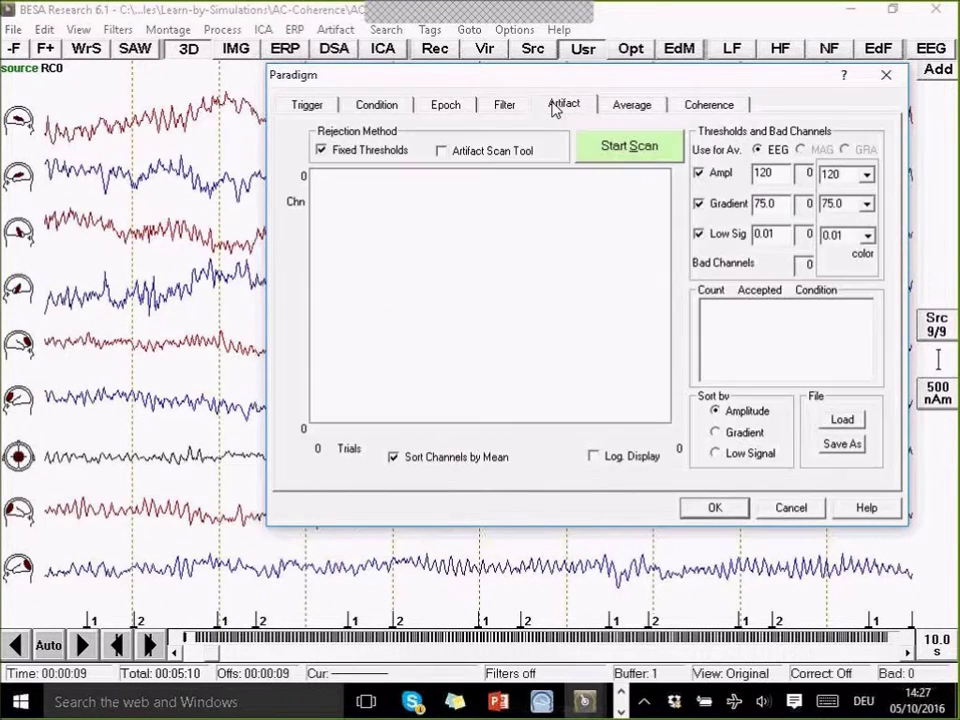
click(588, 146)
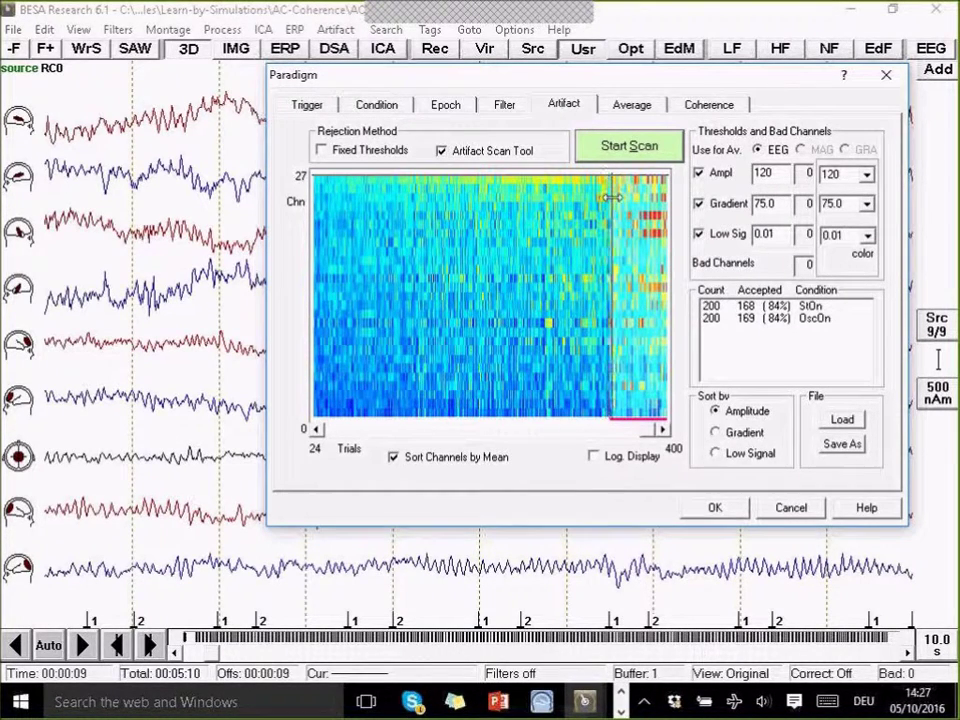
drag(612, 198, 614, 198)
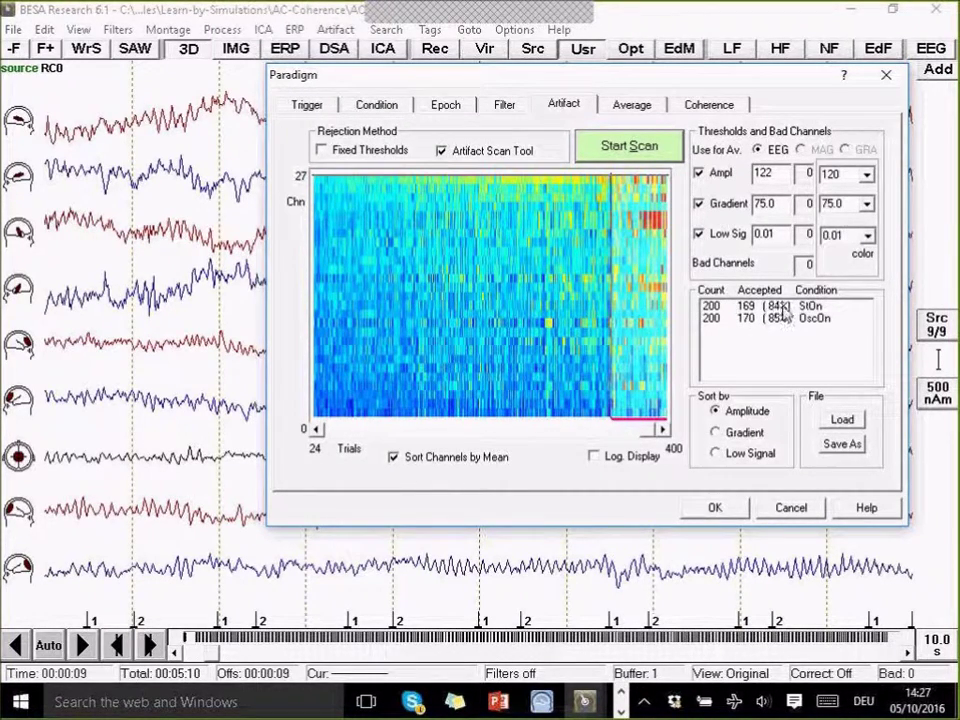
- Run the StOn time-frequency analysis with 2.0 Hz, 25 ms sampling over 4–50 Hz
click(692, 109)
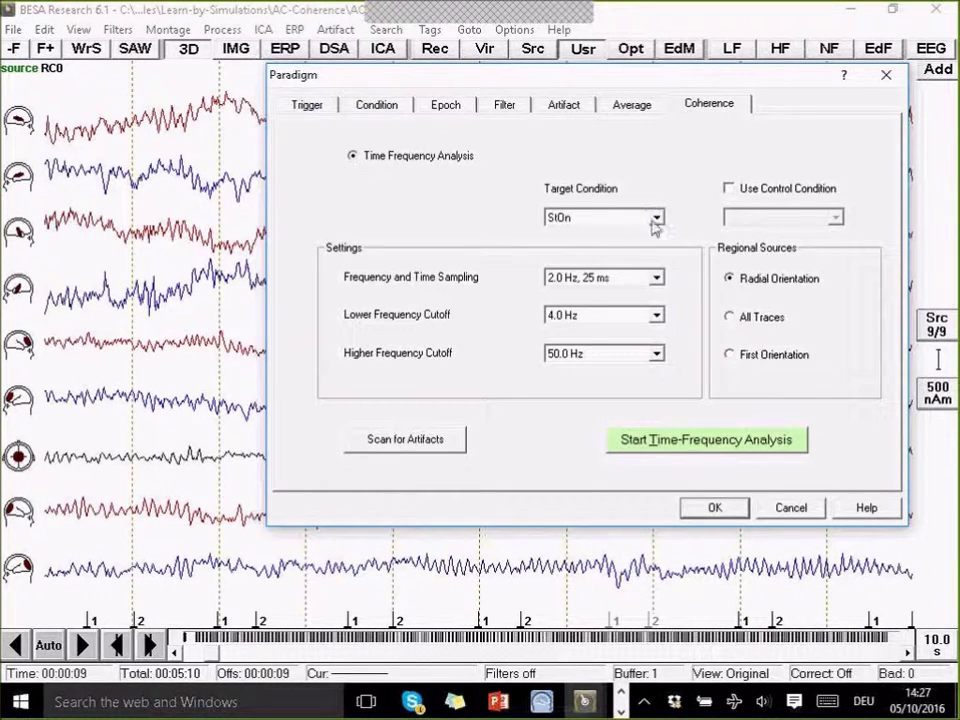
click(657, 279)
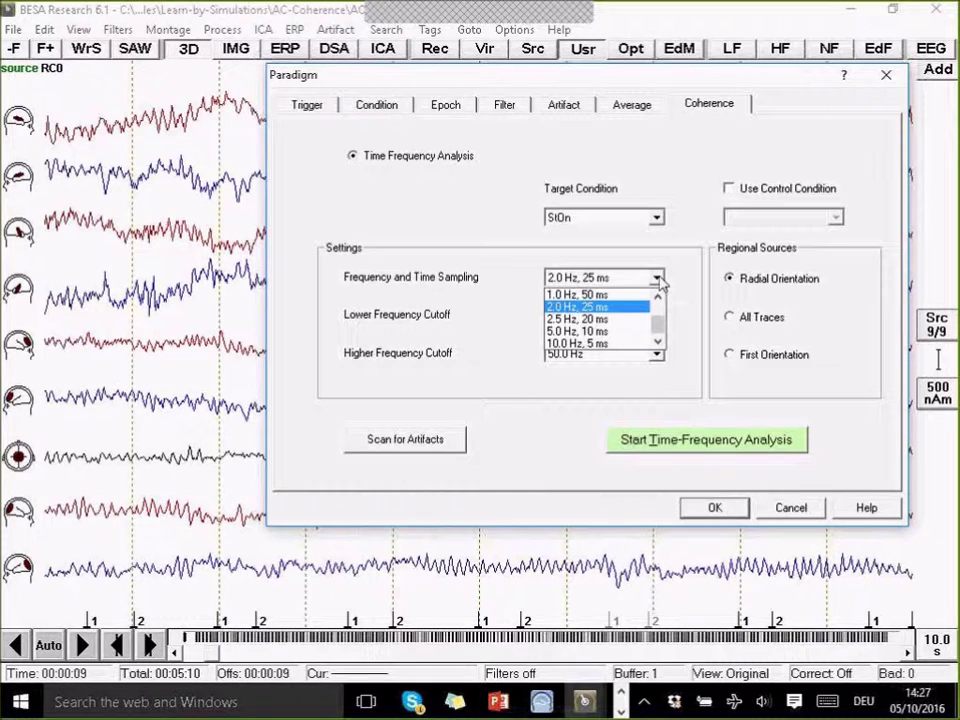
click(486, 308)
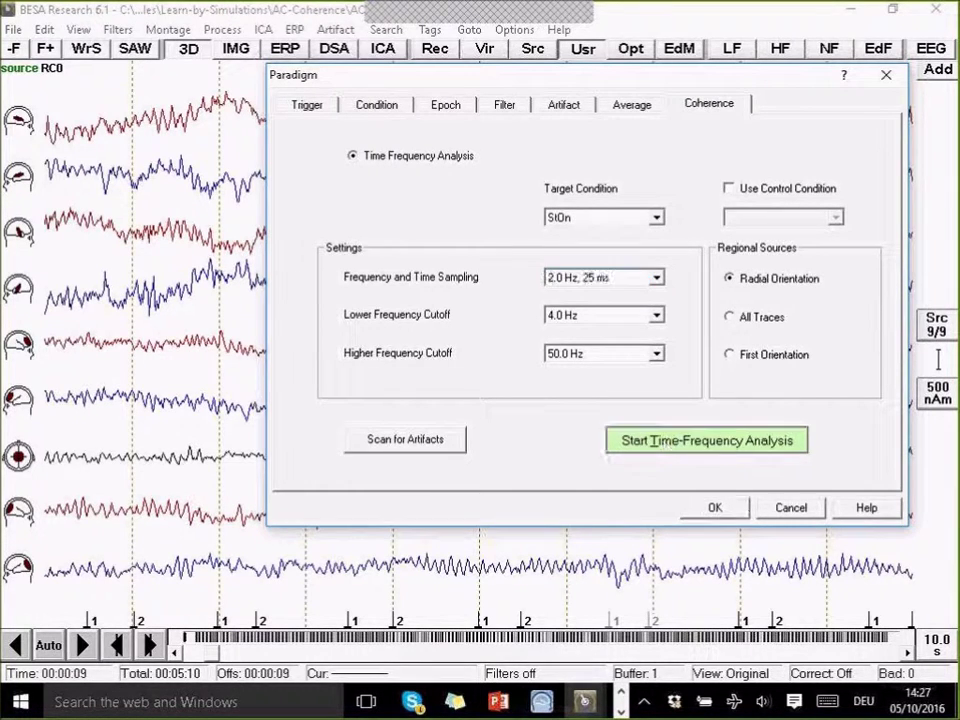
click(663, 441)
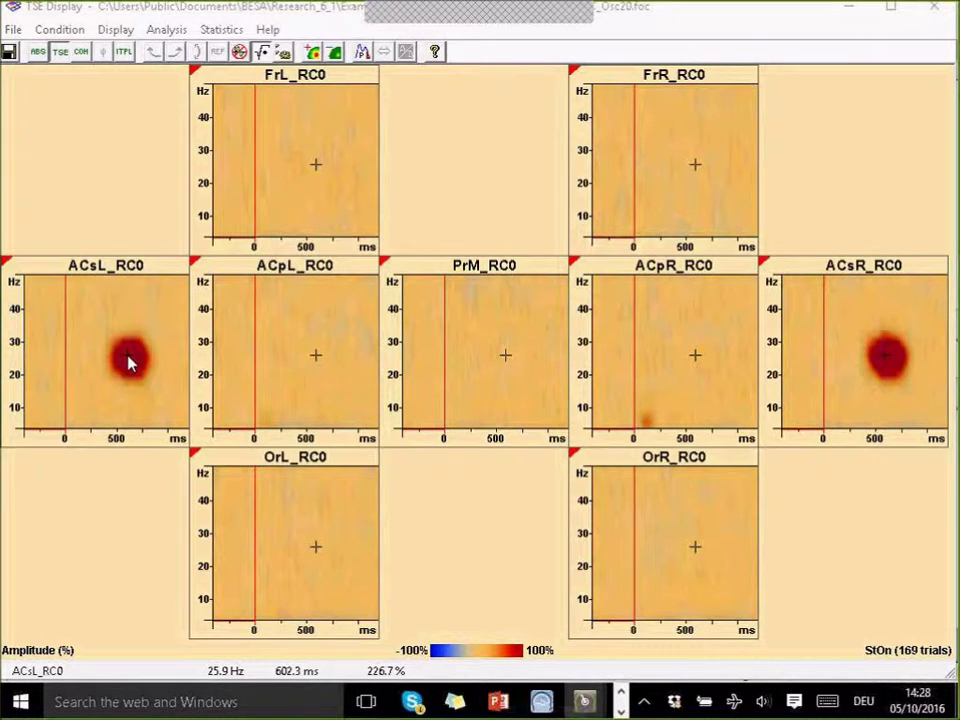
- Turn on Averaged Waveforms beneath each source's time-frequency amplitude map
click(283, 52)
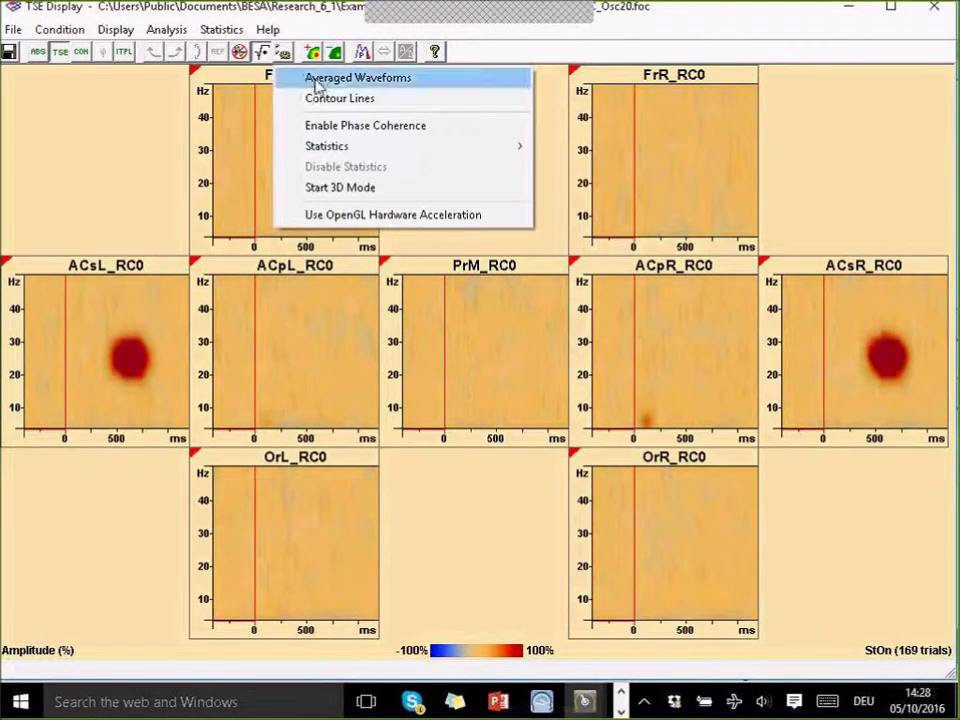
click(313, 79)
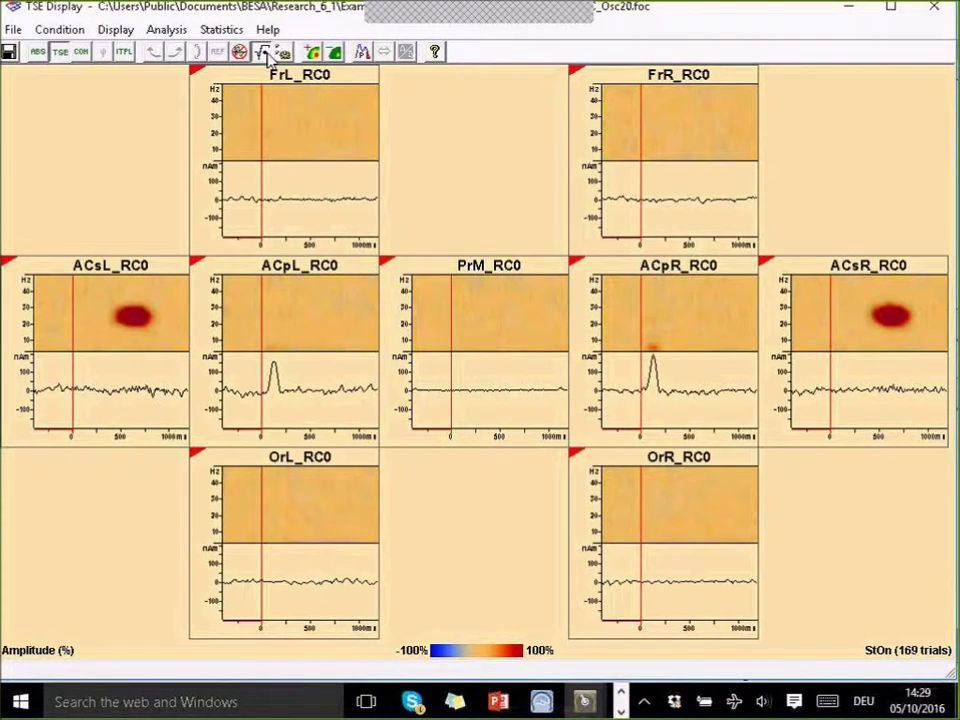
click(283, 54)
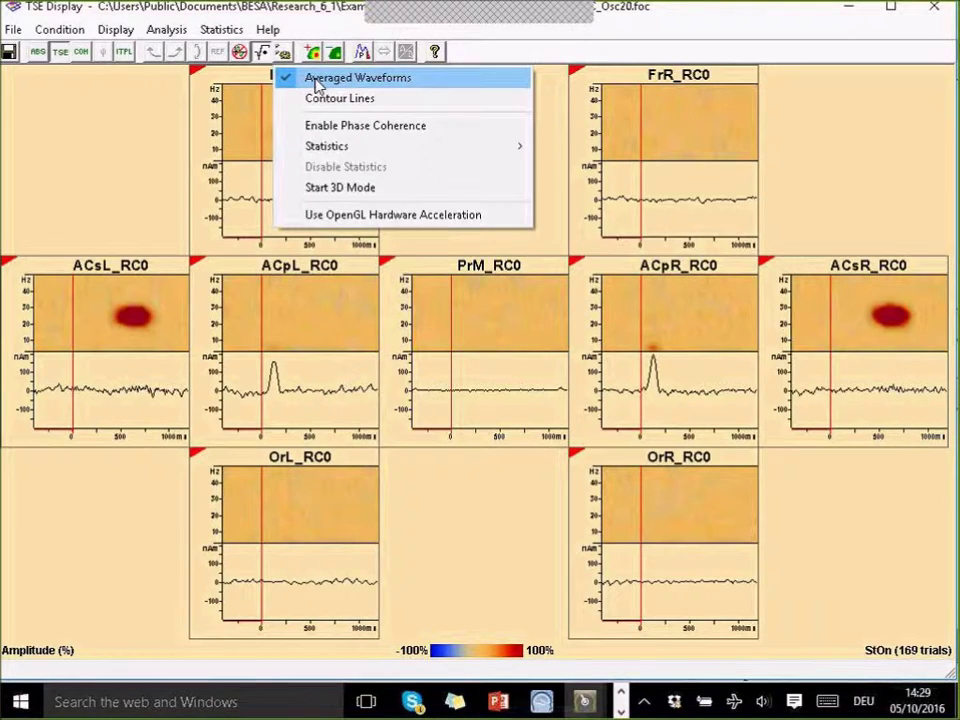
- Hide the averaged waveforms, compute coherence with ACsL as reference, then close the results
click(316, 80)
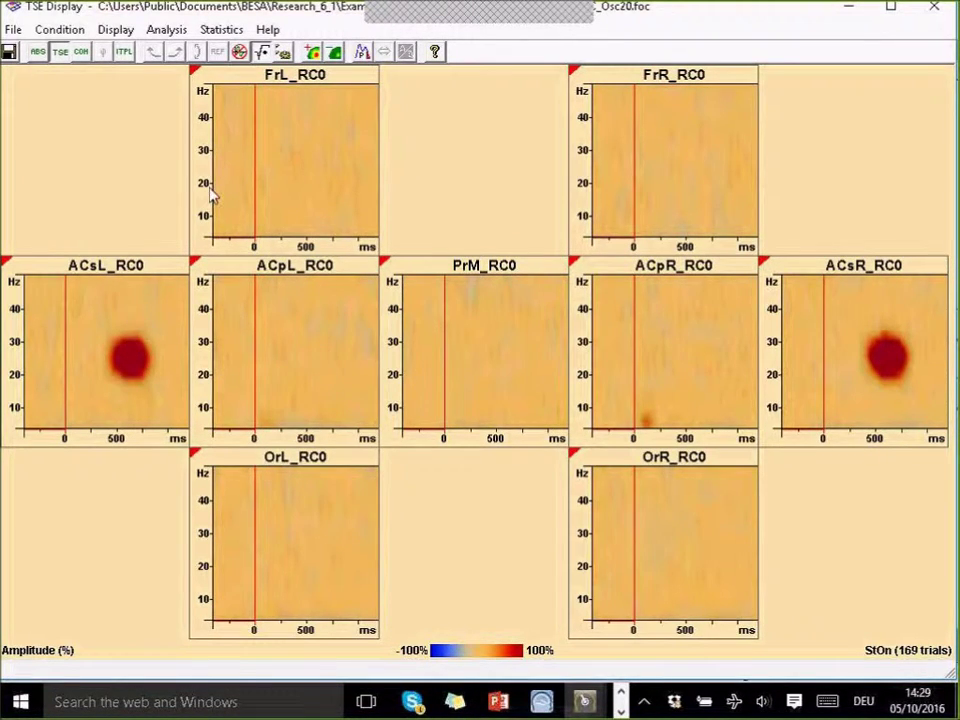
click(130, 360)
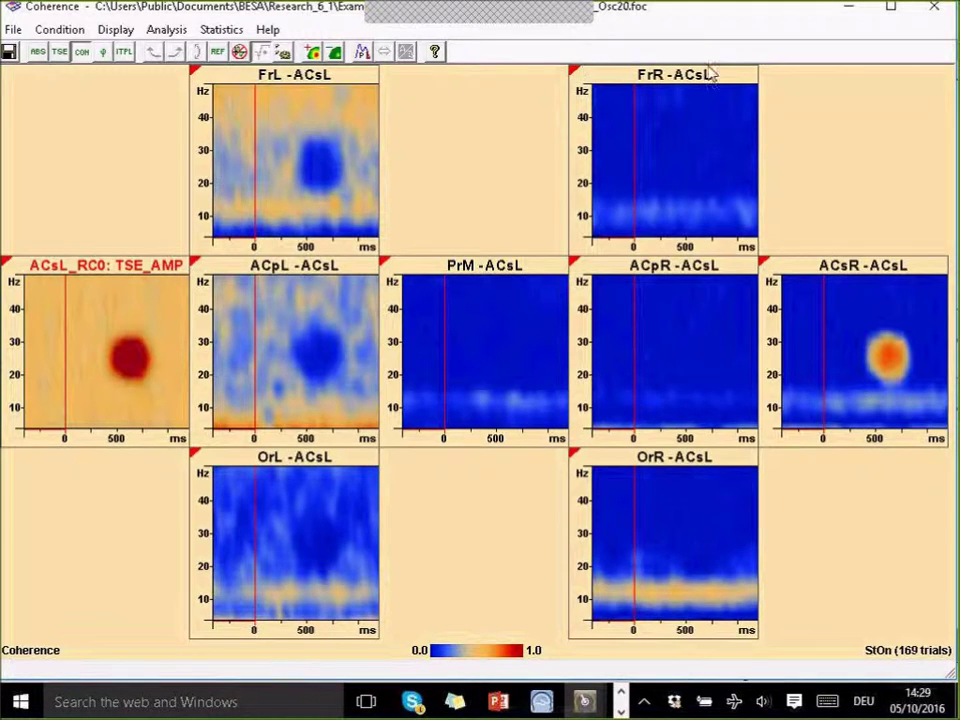
click(936, 12)
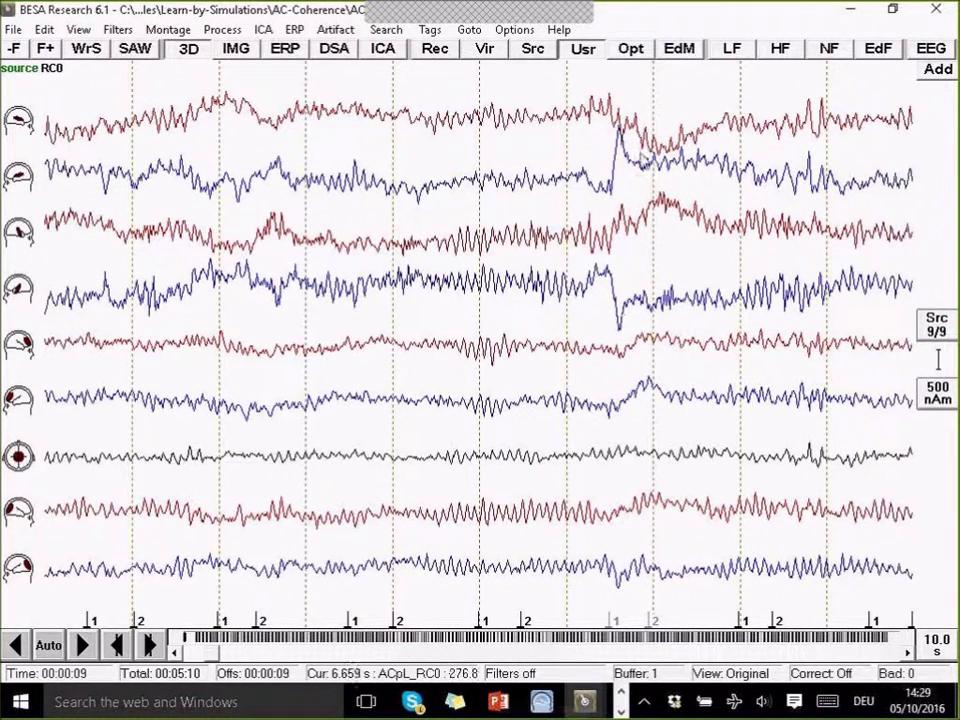
- Switch to the Reference Free virtual montage and bring up the ERP coherence settings
click(487, 53)
click(510, 58)
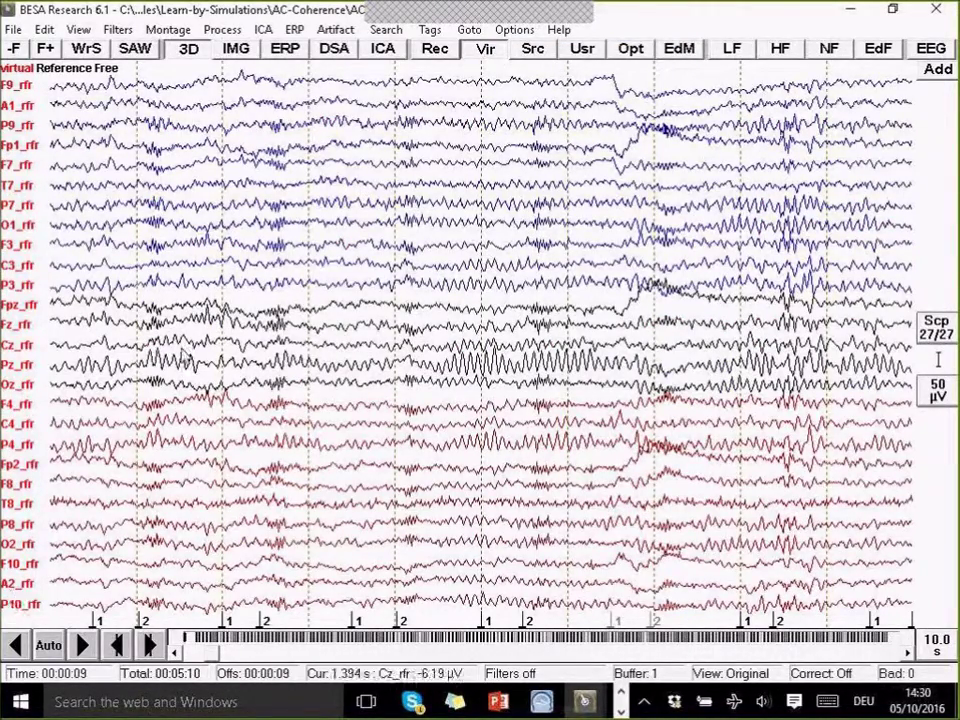
click(294, 30)
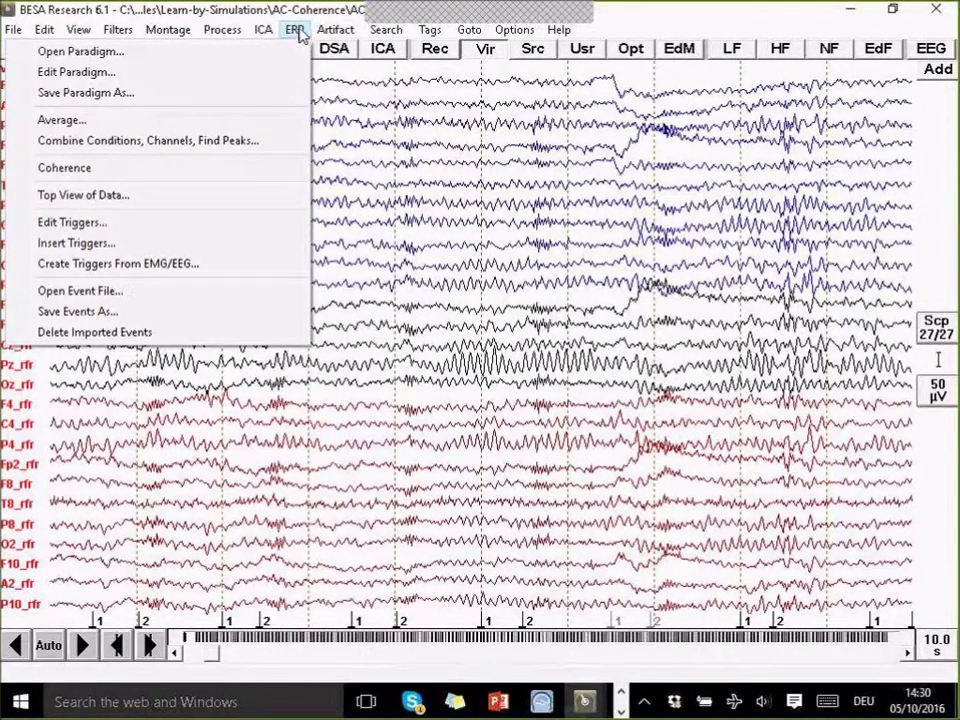
click(174, 172)
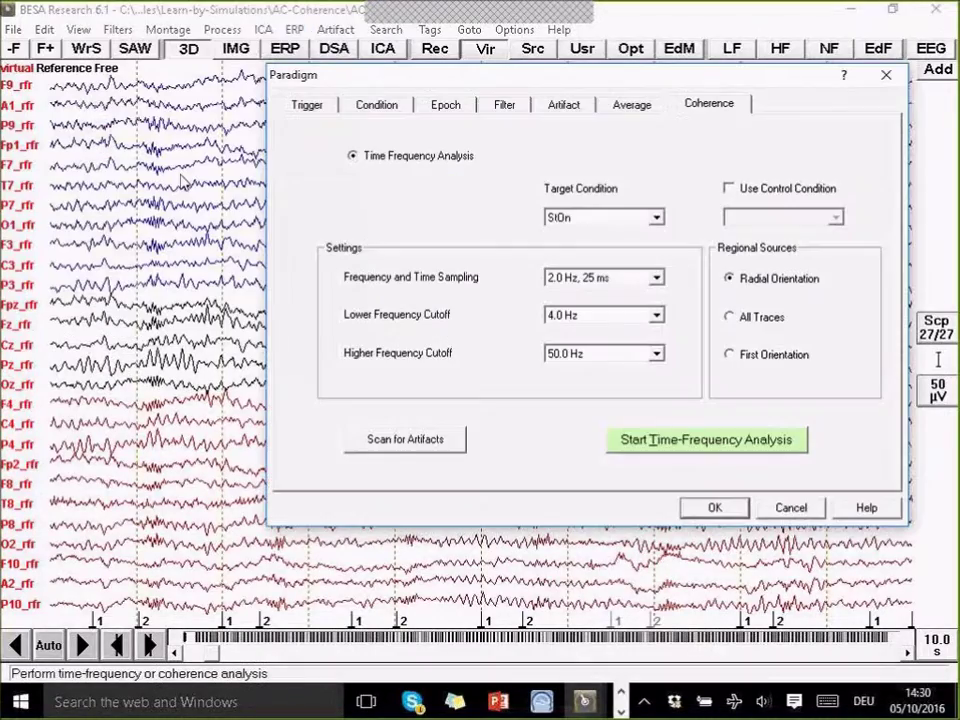
- Run the time-frequency analysis on the 27 reference-free channels and read map values with the crosshair
click(672, 441)
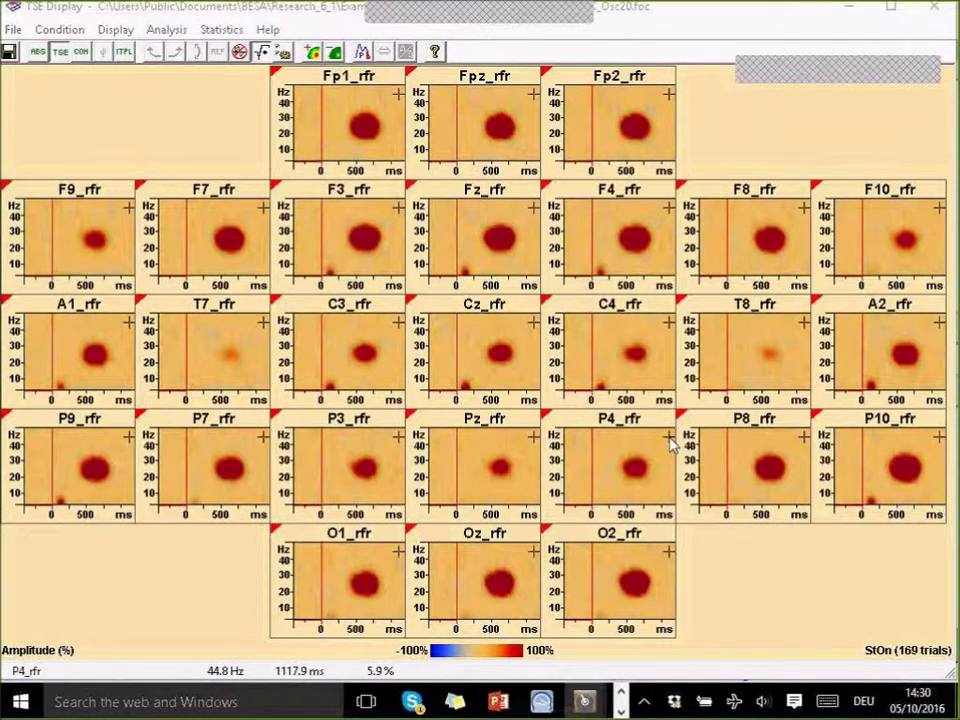
click(343, 459)
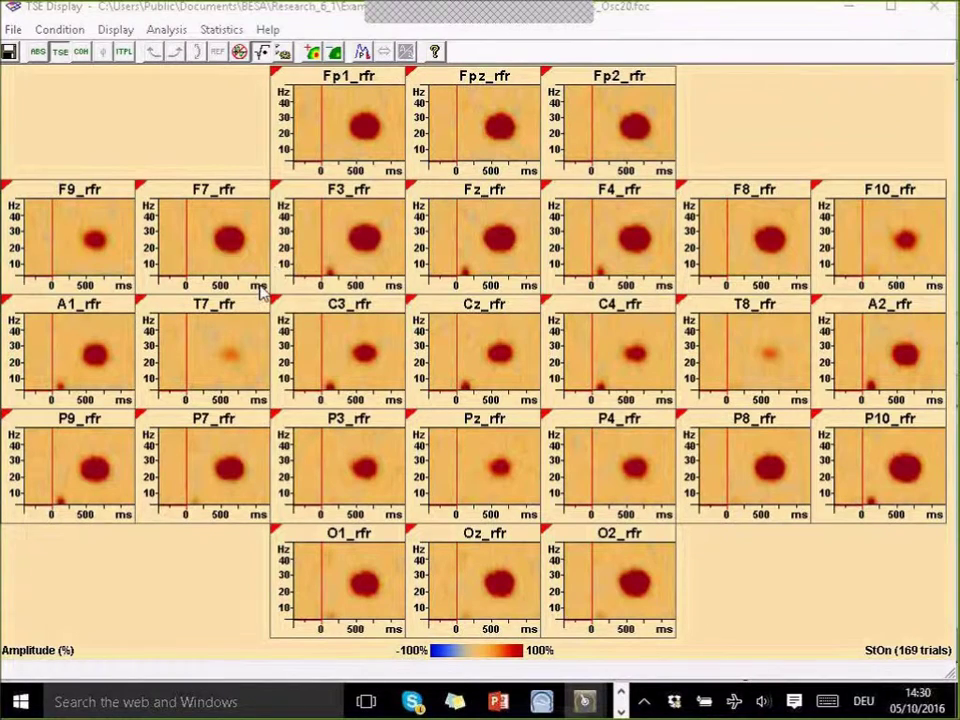
drag(197, 390, 96, 358)
- Compute coherence of all reference-free channels using A1's activity blob as seed
double_click(93, 352)
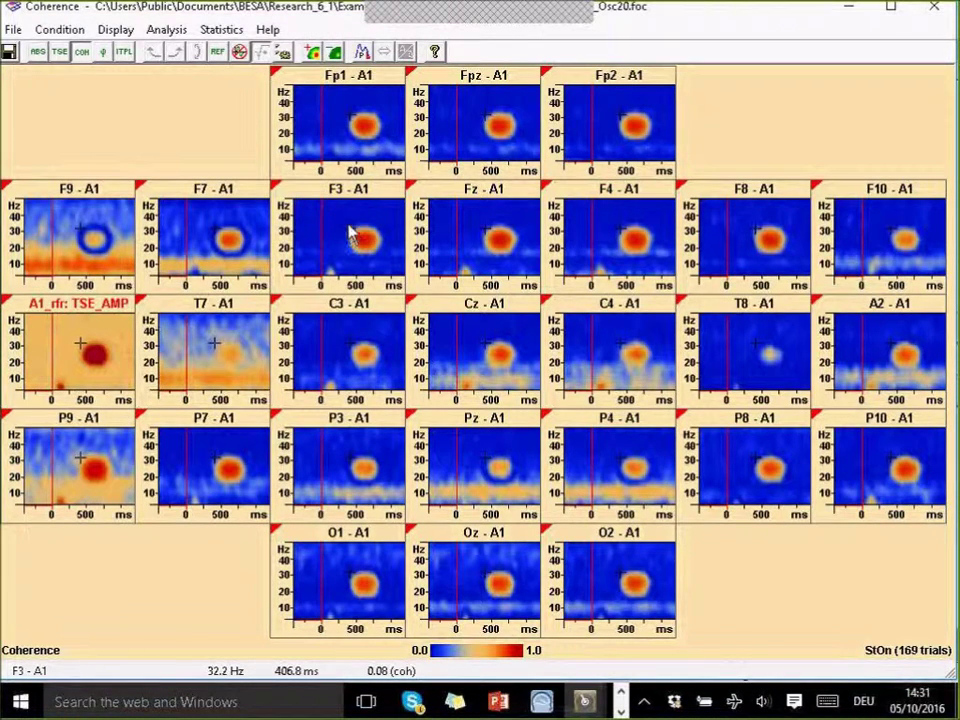
- Mark the P7 coherence peak region, after abandoning the F3 region, and open its Image settings
drag(349, 227, 383, 257)
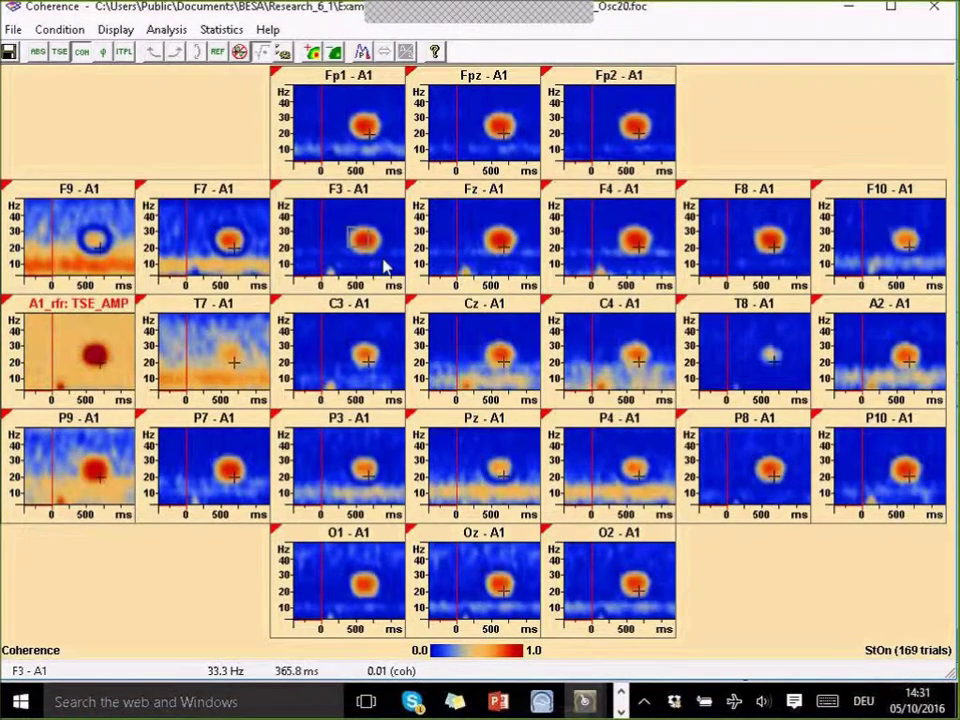
right_click(382, 257)
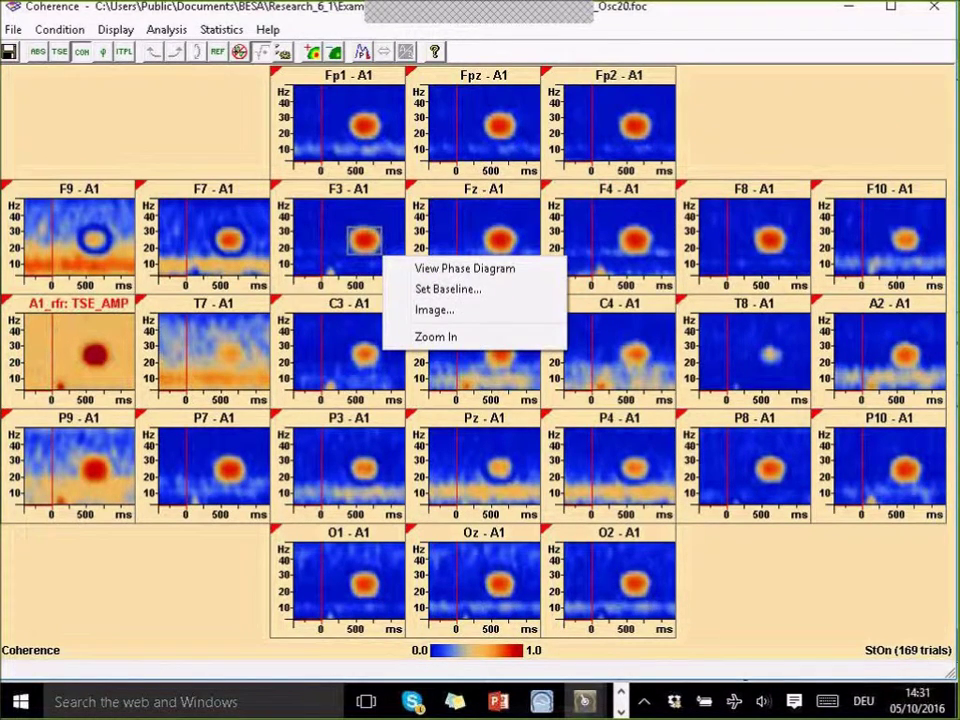
right_click(334, 223)
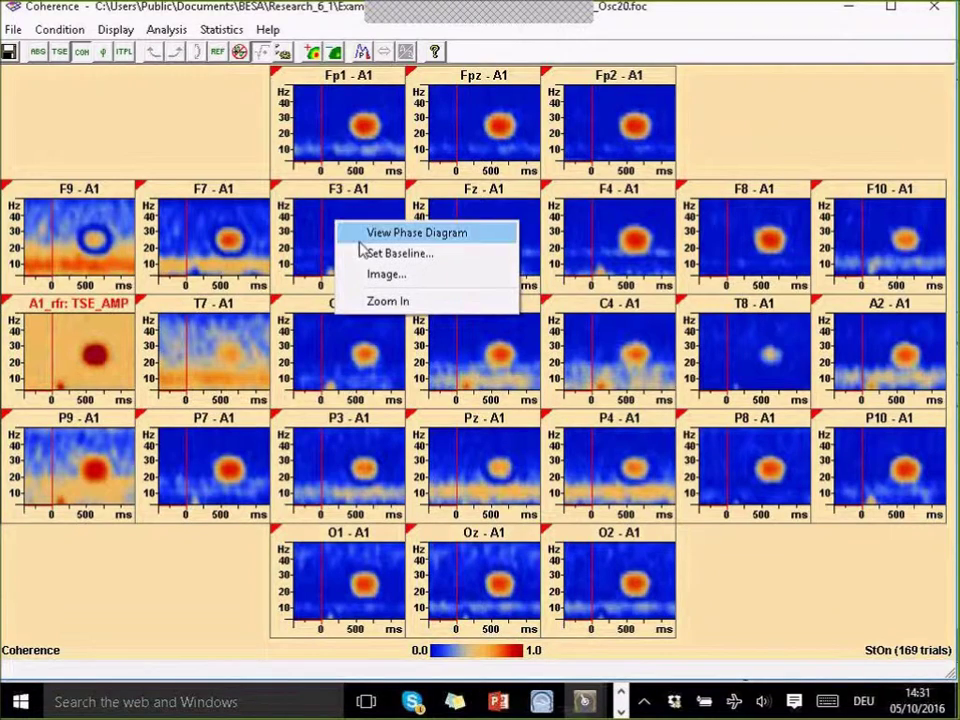
click(214, 463)
drag(208, 457, 250, 484)
right_click(251, 486)
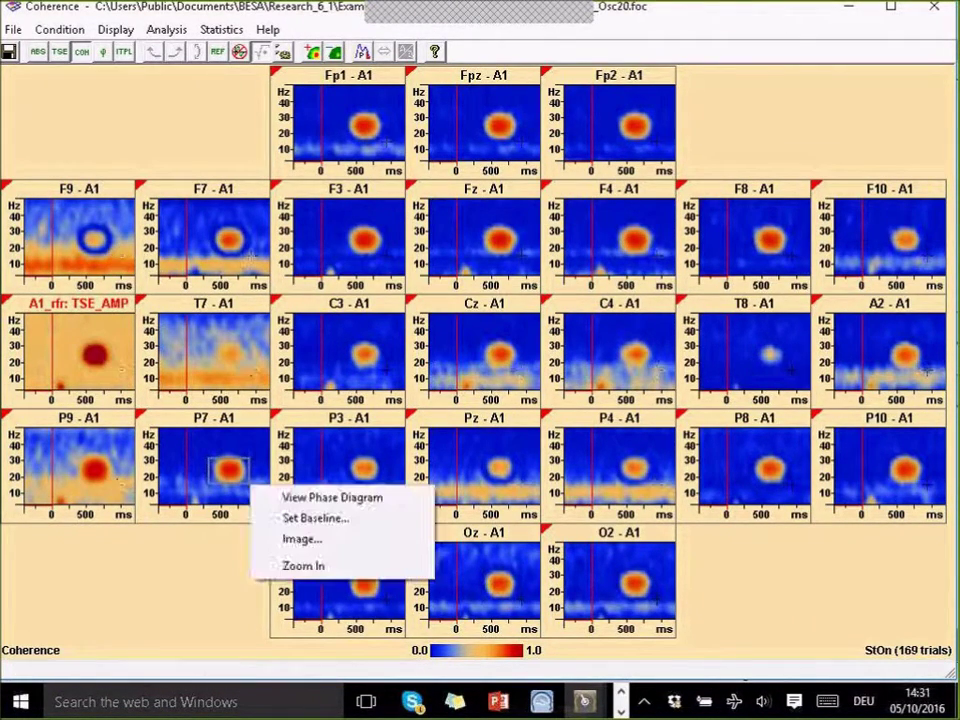
click(300, 540)
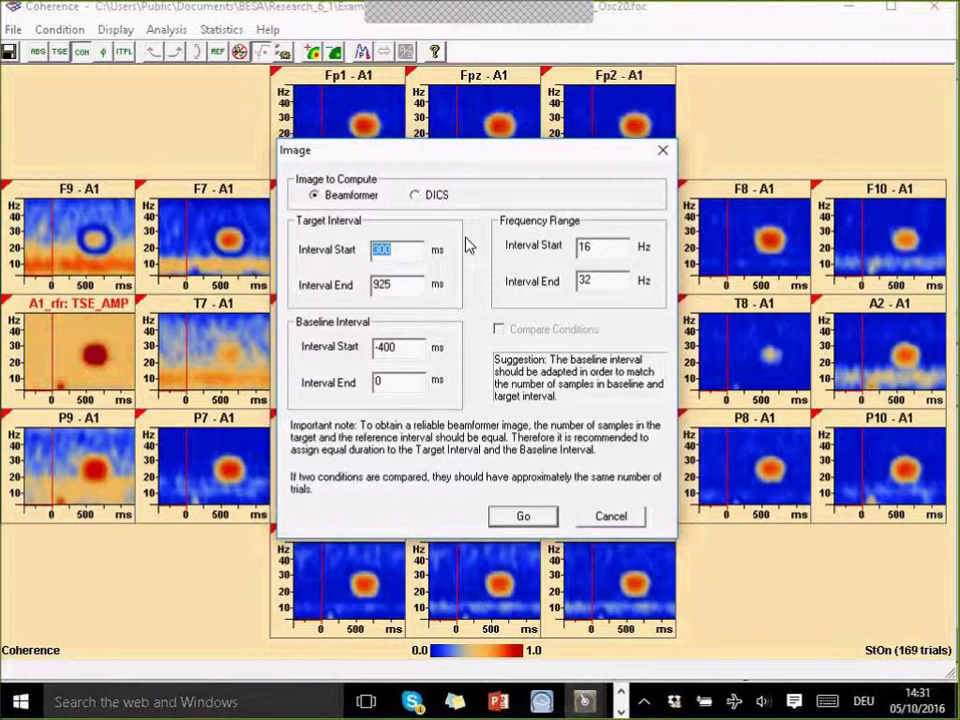
- Set target 450–750 ms, baseline −300–0 ms and 16–28 Hz, then compute the beamformer image
text(450)
key(Tab)
text(750)
key(Tab)
text(-300)
key(Tab)
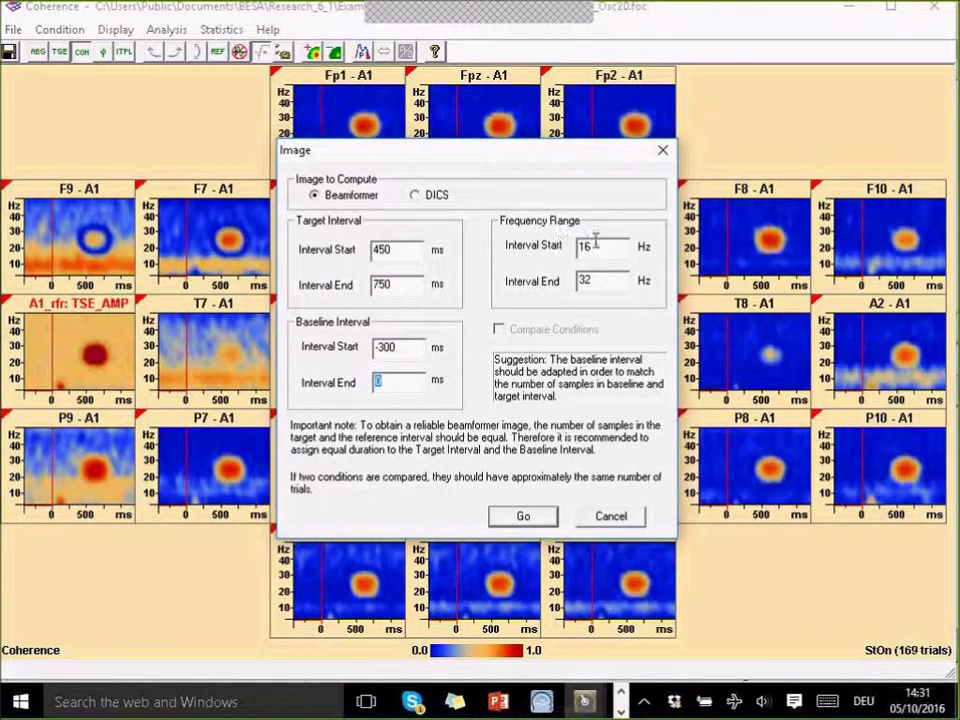
drag(601, 251, 573, 252)
key(Tab)
text(28)
click(523, 516)
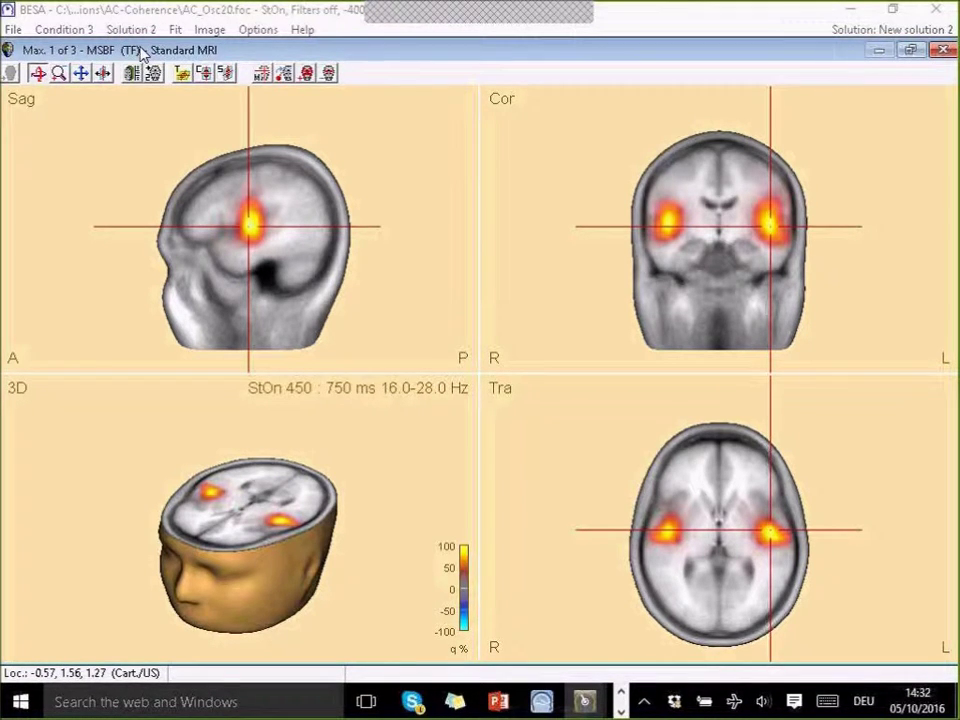
- Open the Image menu once the 450–750 ms, 16–28 Hz beamformer image is computed
click(209, 30)
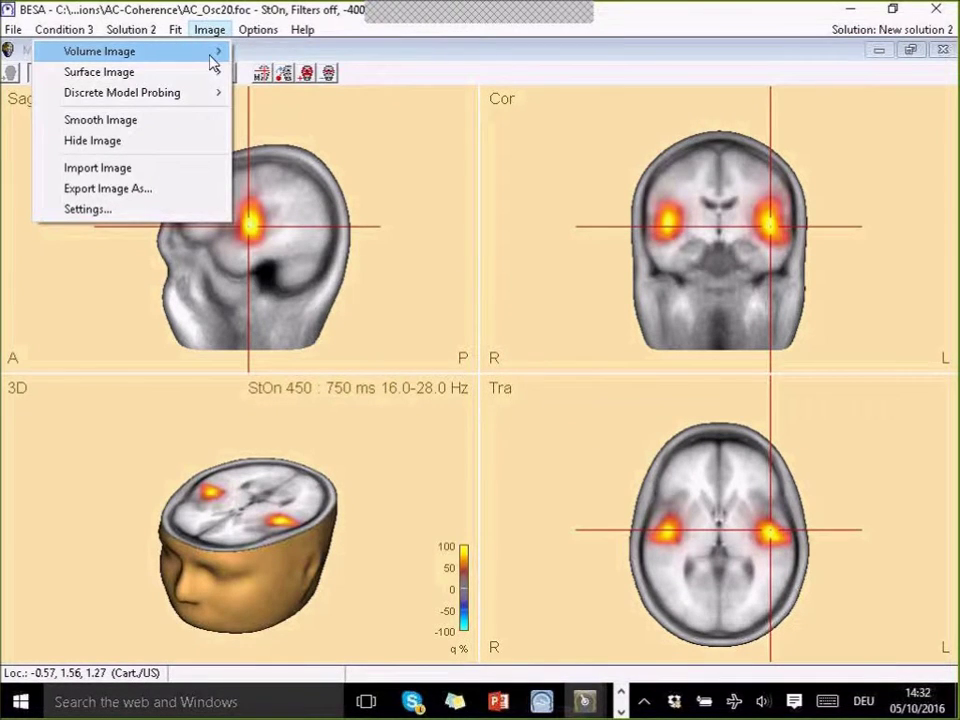
- Rescale the volume image and recompute it as a bilateral beamformer
click(212, 52)
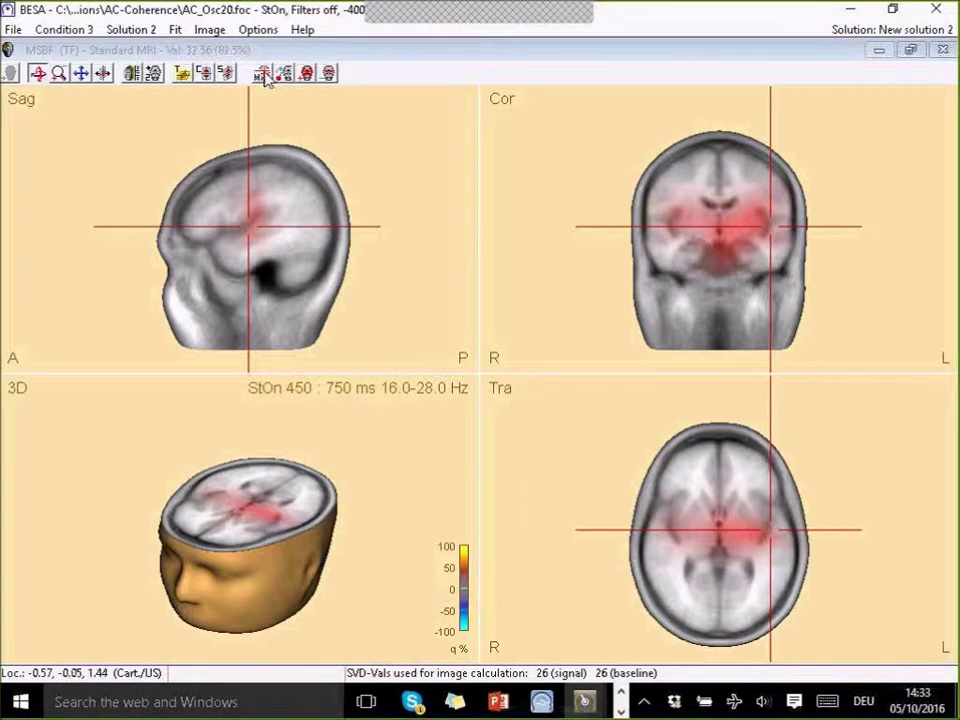
click(306, 75)
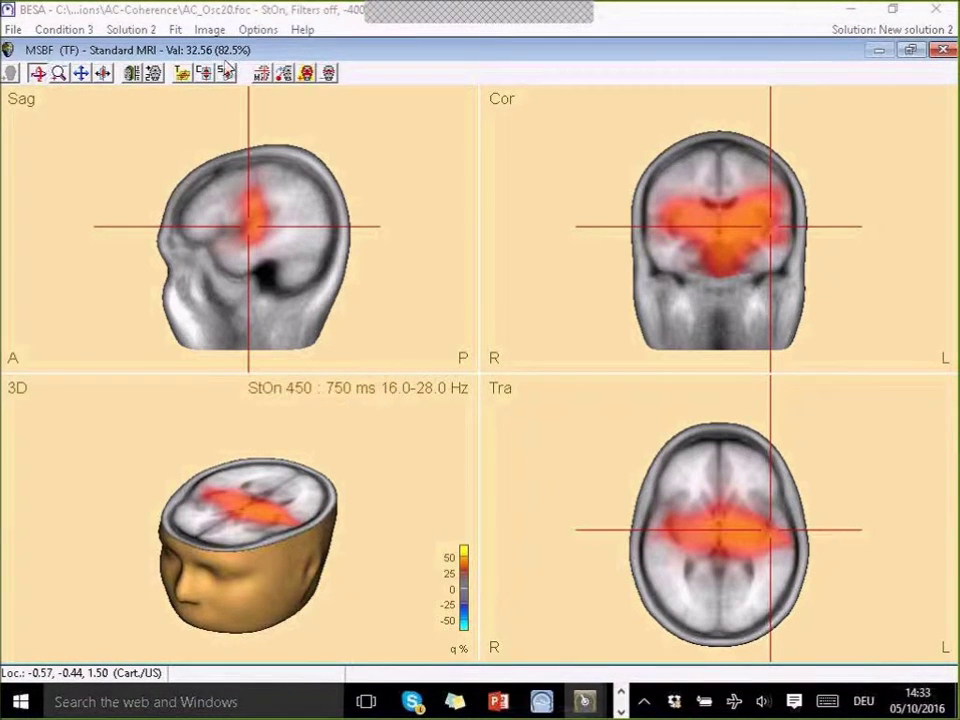
click(210, 30)
mouse_move(200, 52)
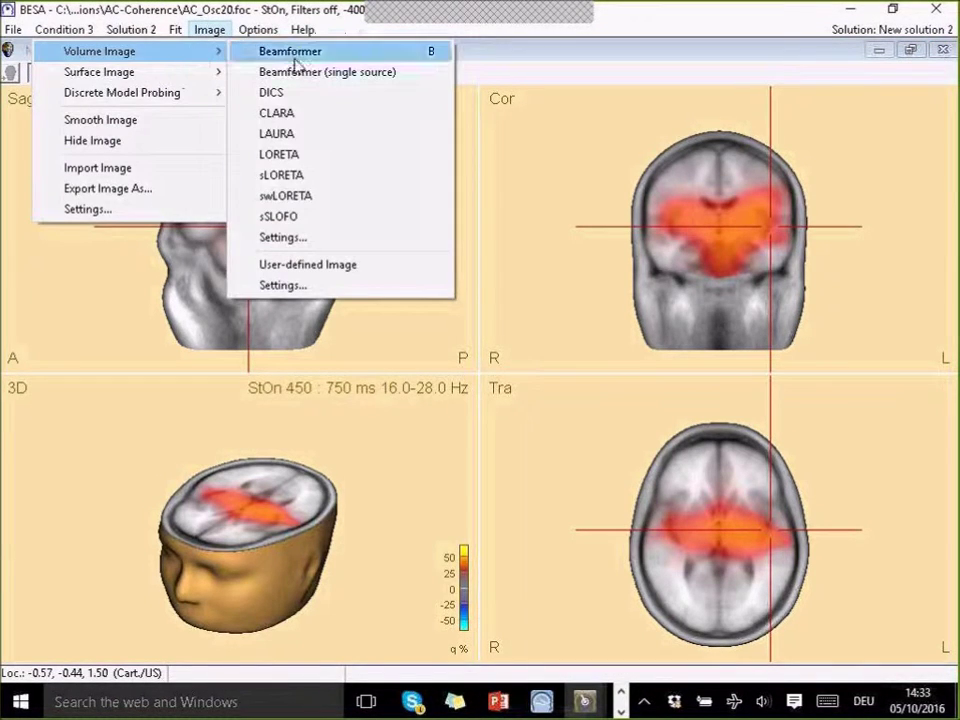
click(317, 54)
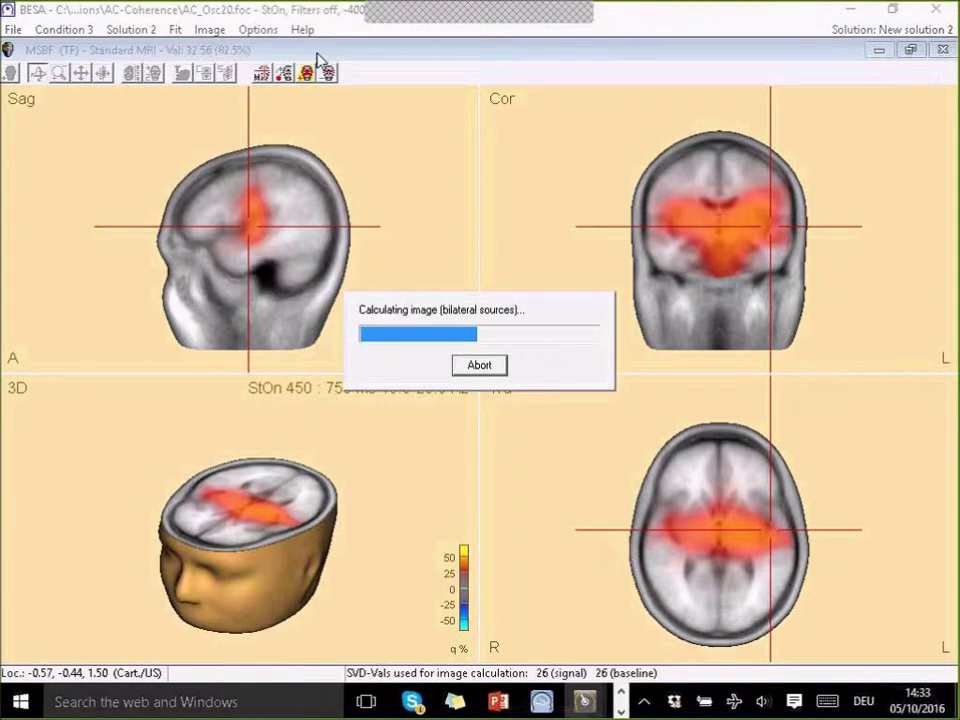
- Step through image maxima 2 and 3, then close the MRI image viewer
click(260, 74)
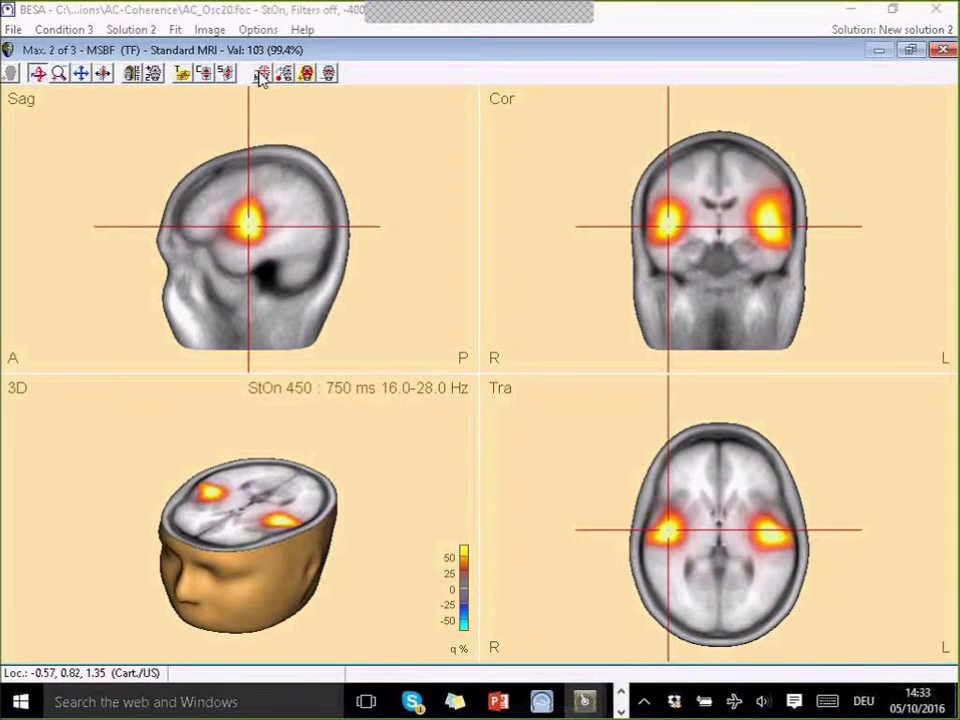
click(260, 74)
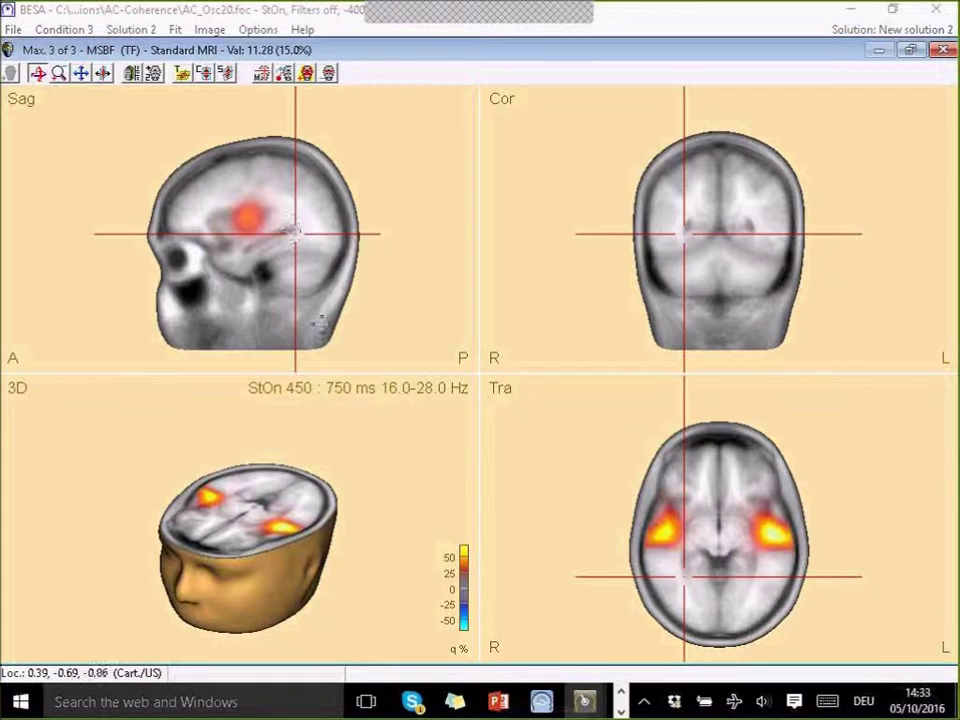
click(944, 51)
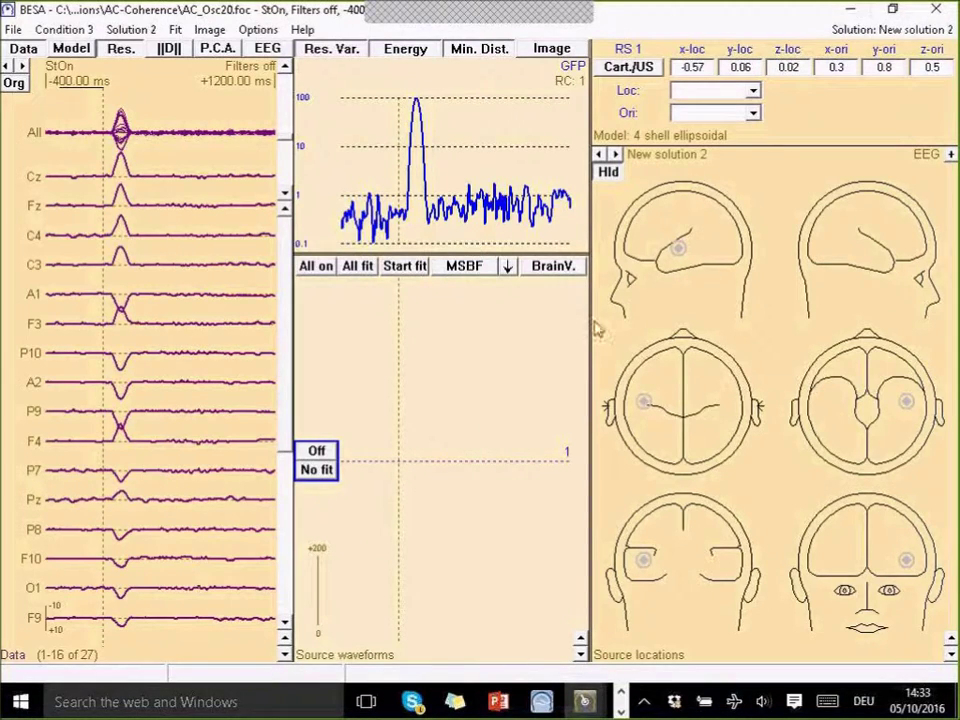
- Close source analysis and open Cortico-Muscular_DICS.foc from Examples > DICS Cortico-Muscular
click(940, 10)
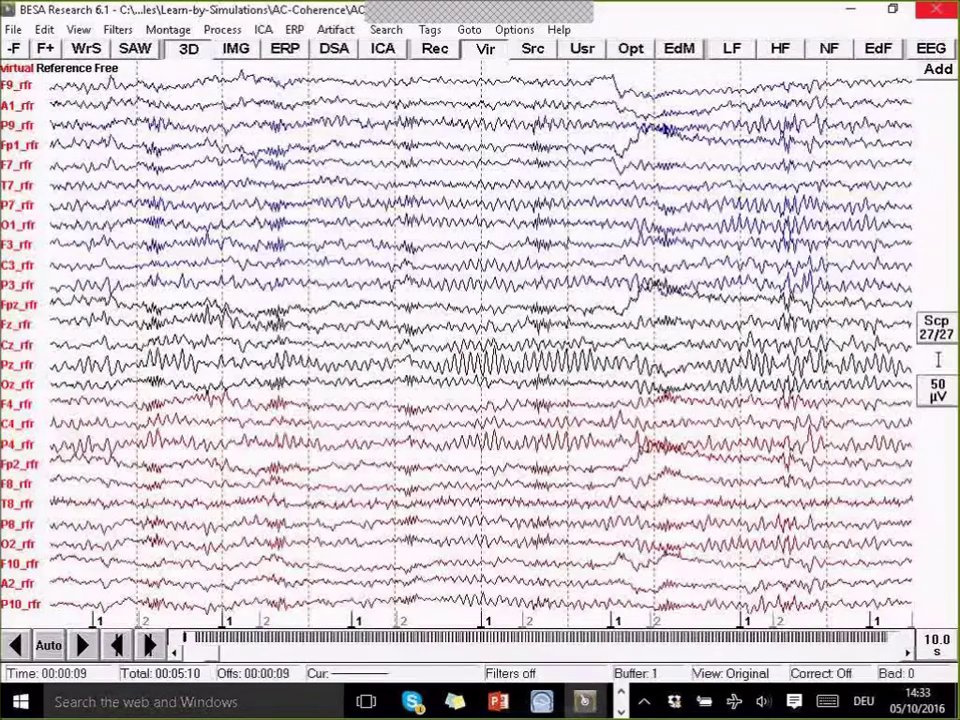
click(14, 30)
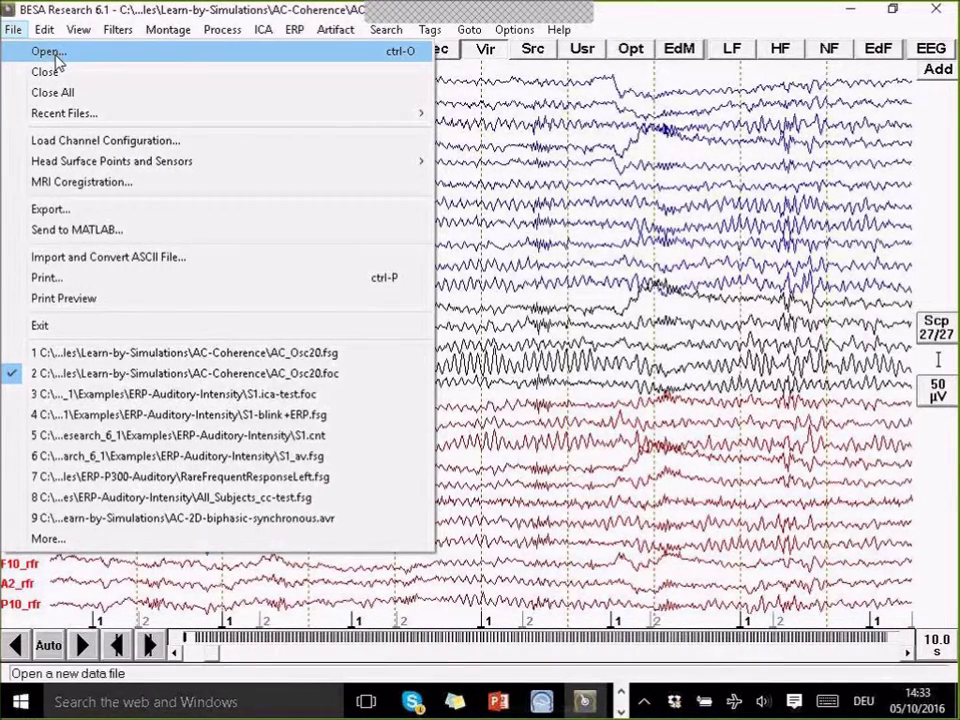
click(56, 55)
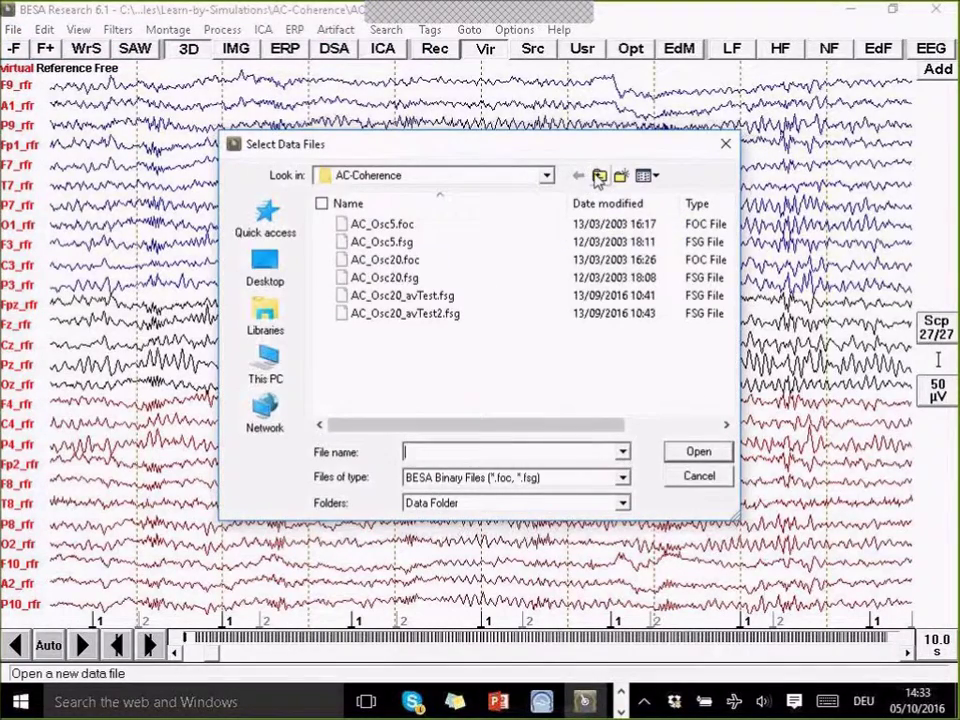
click(599, 176)
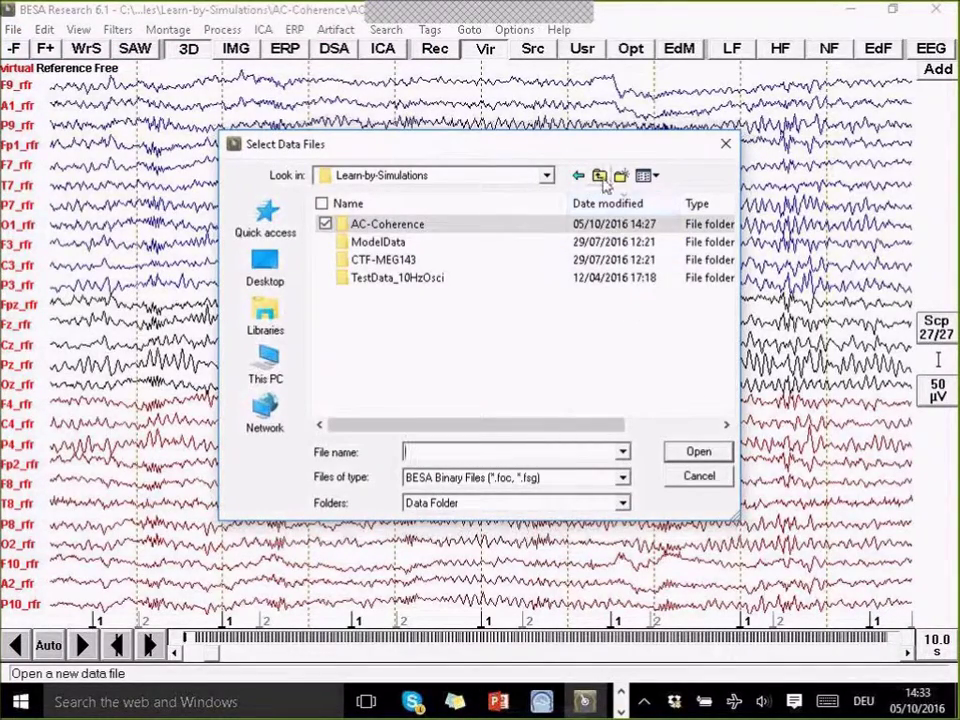
click(600, 177)
scroll(465, 377, down, 1)
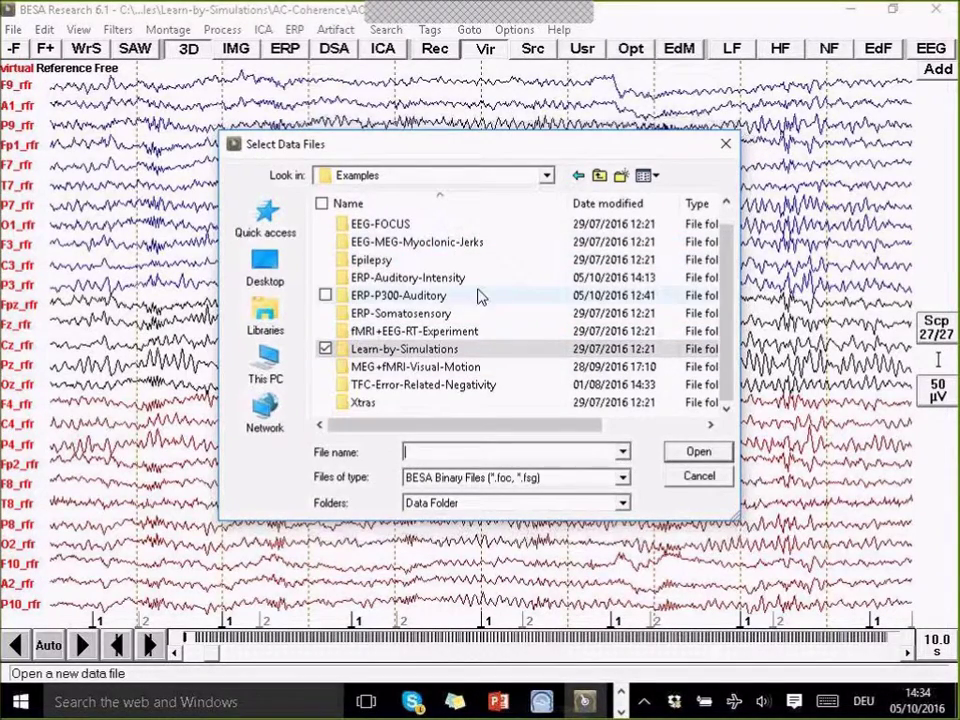
scroll(538, 368, up, 1)
double_click(418, 221)
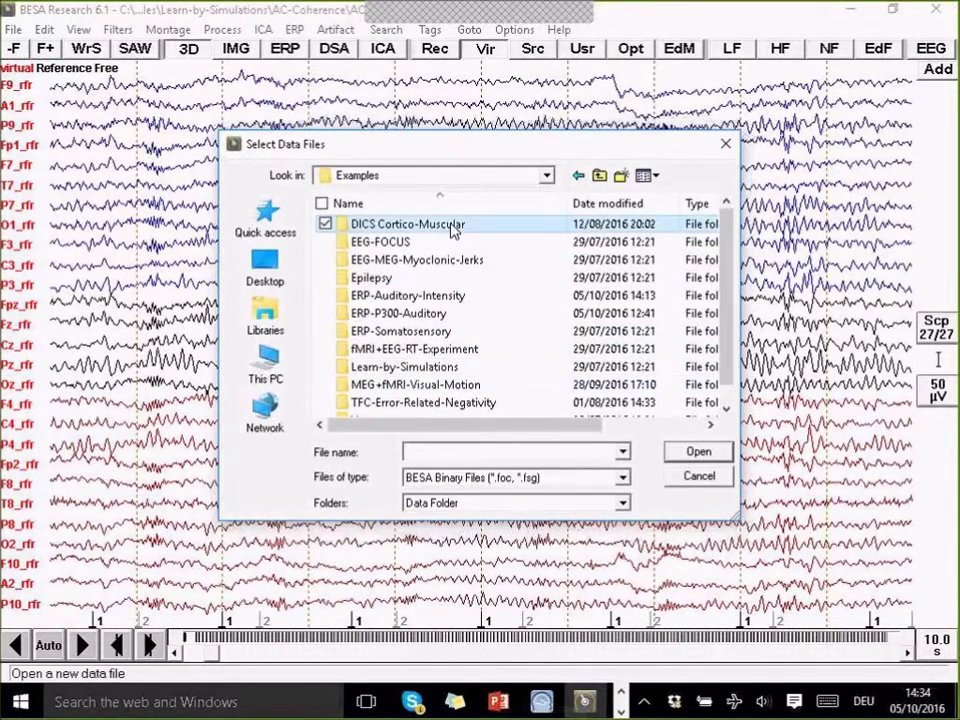
double_click(401, 229)
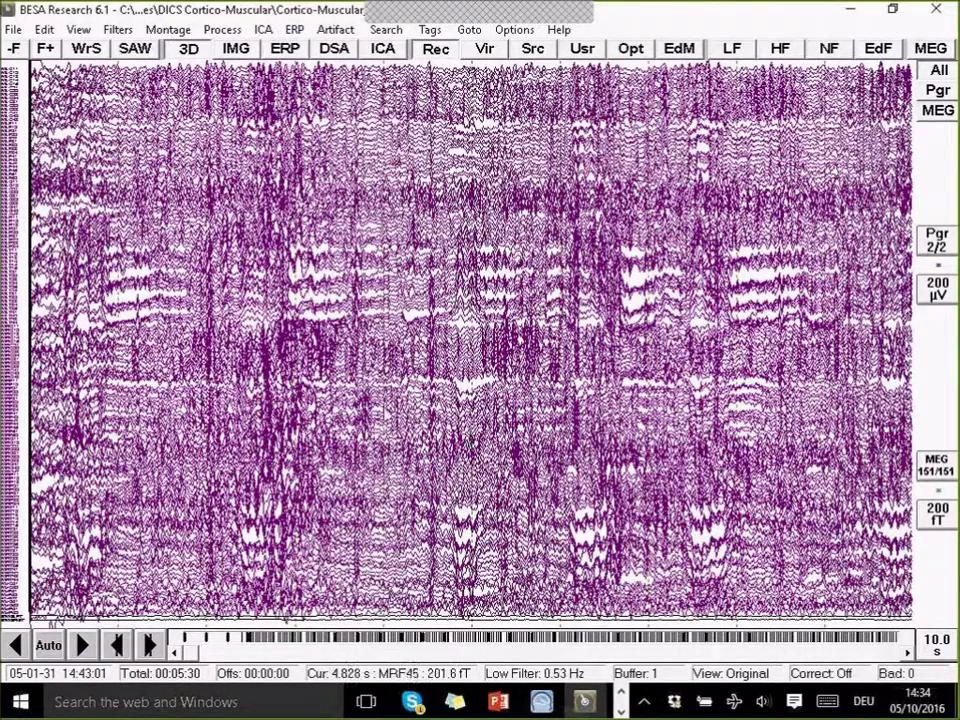
- Start the 4–40 Hz time-frequency analysis for condition 99 from the Paradigm's Coherence settings
click(285, 50)
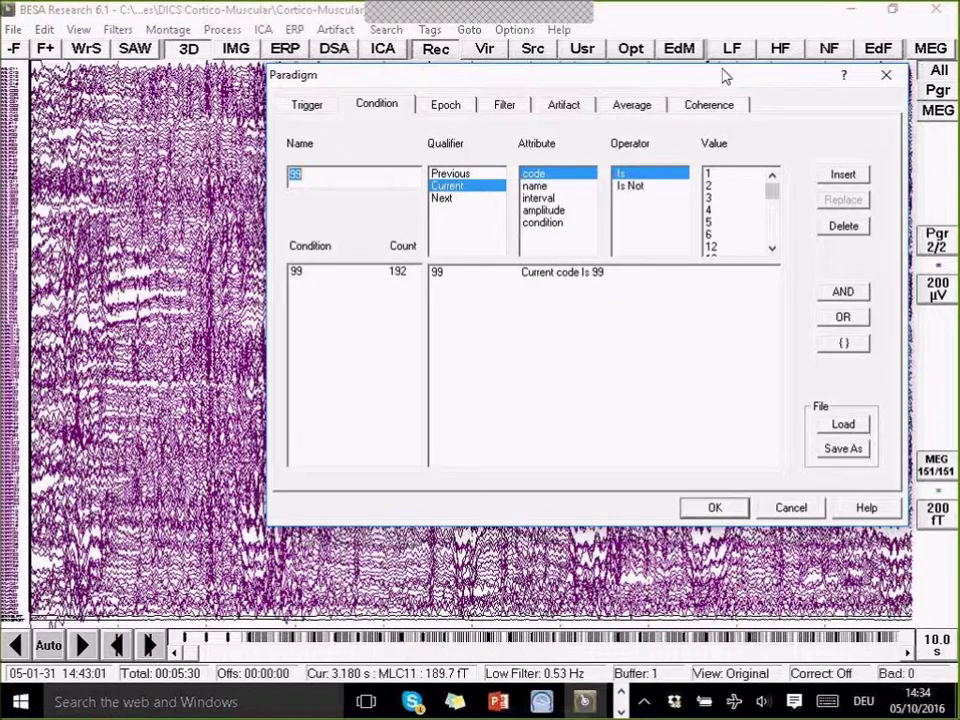
drag(709, 86, 717, 80)
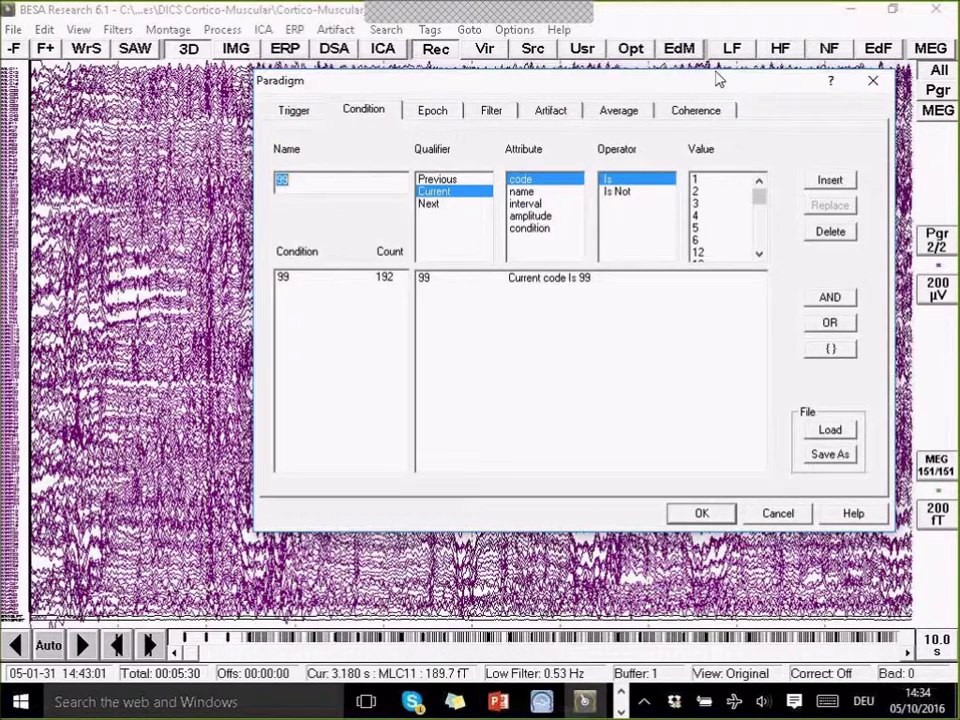
click(620, 112)
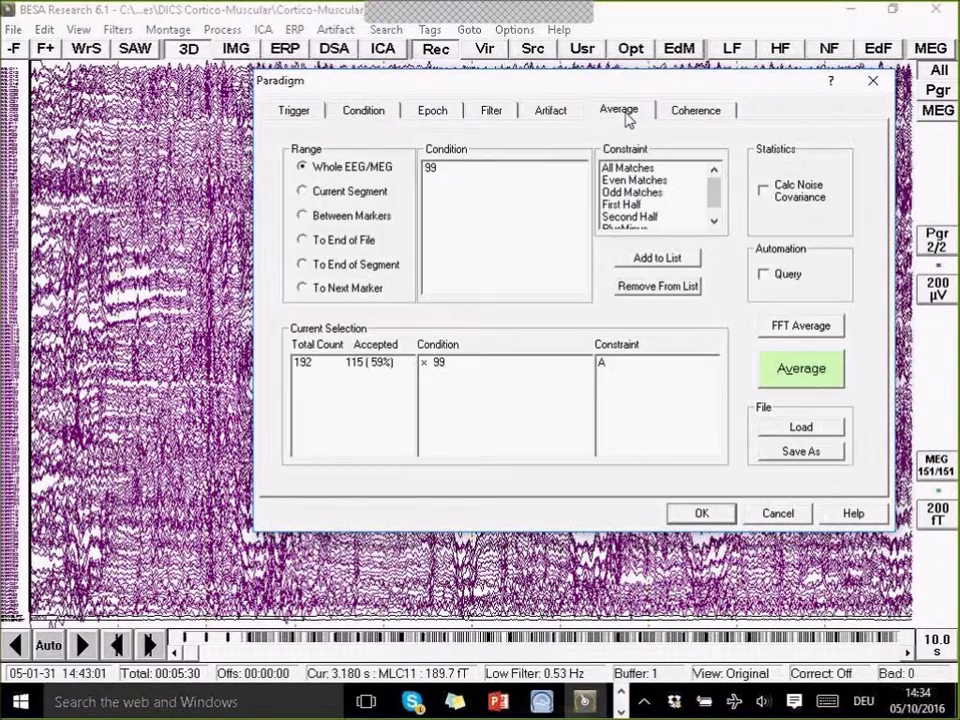
click(699, 116)
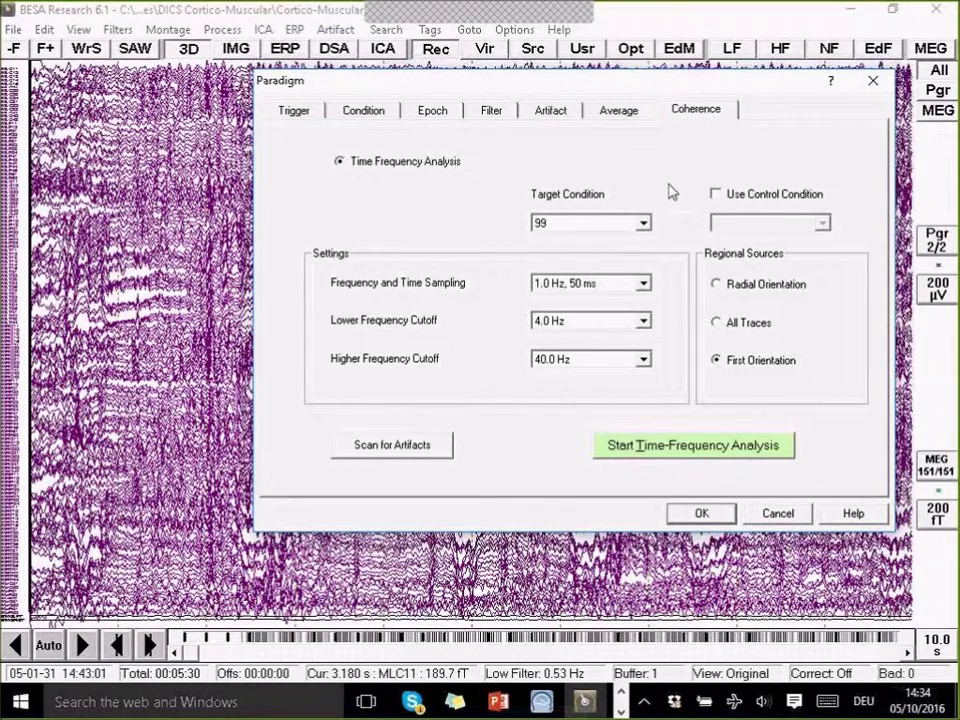
click(667, 446)
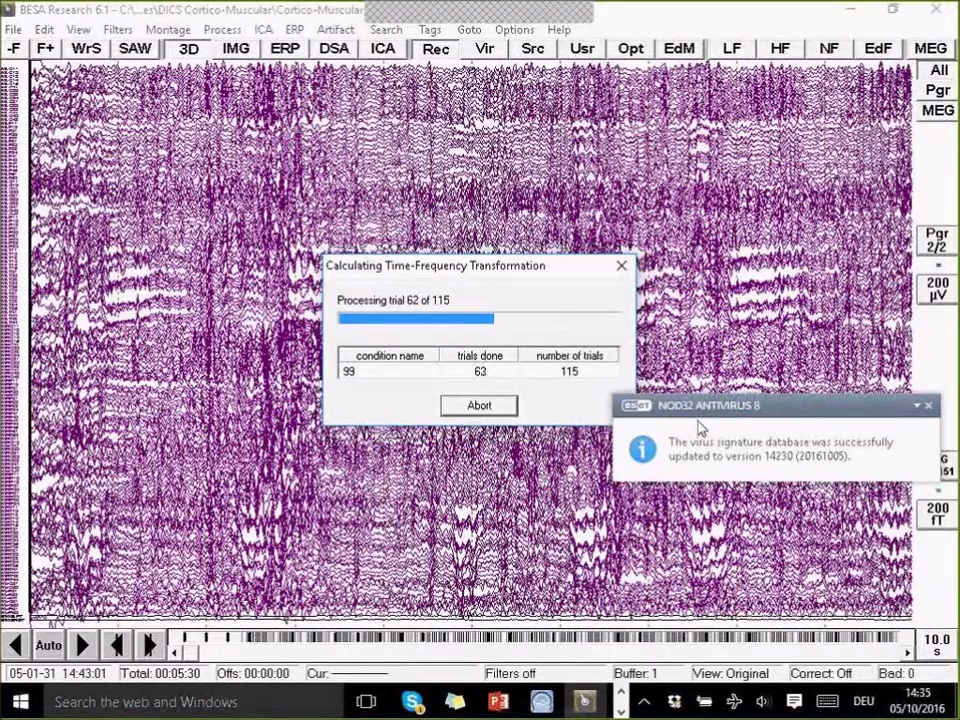
click(928, 405)
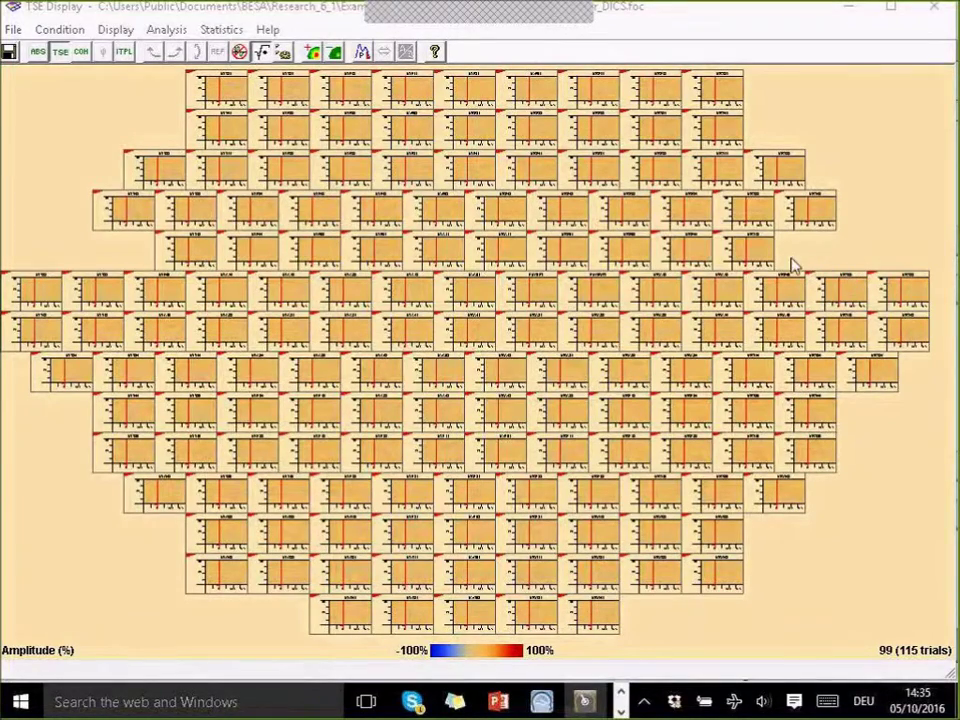
- Switch the time-frequency maps to absolute amplitude in µV
click(37, 51)
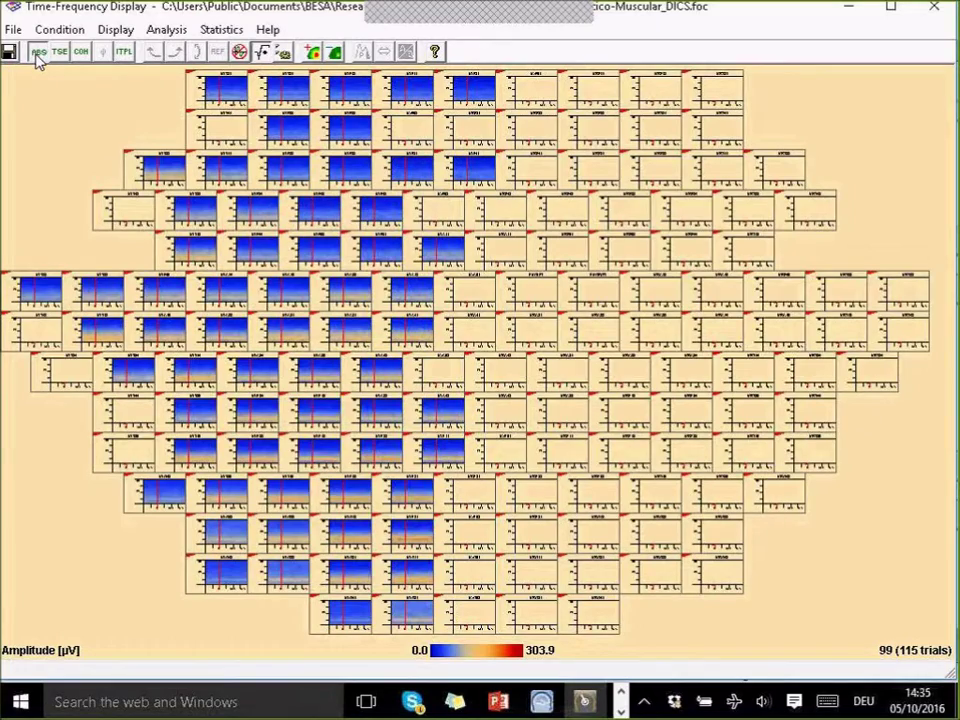
right_click(540, 295)
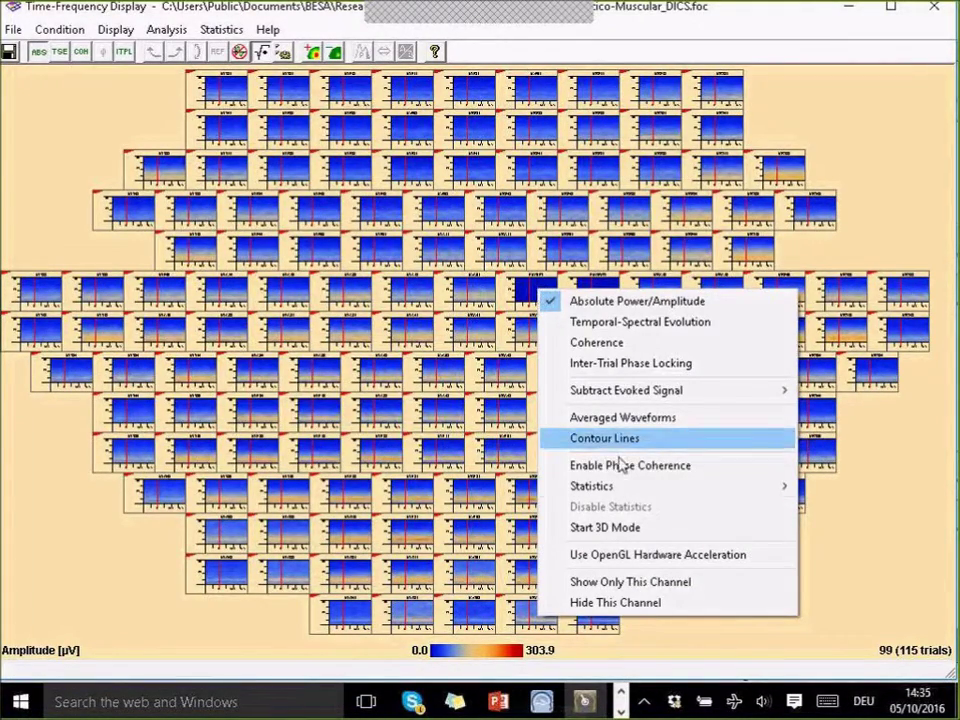
- Show only EMGLFT and lower its colour-scale maximum stepwise to 0.9 µV
click(649, 582)
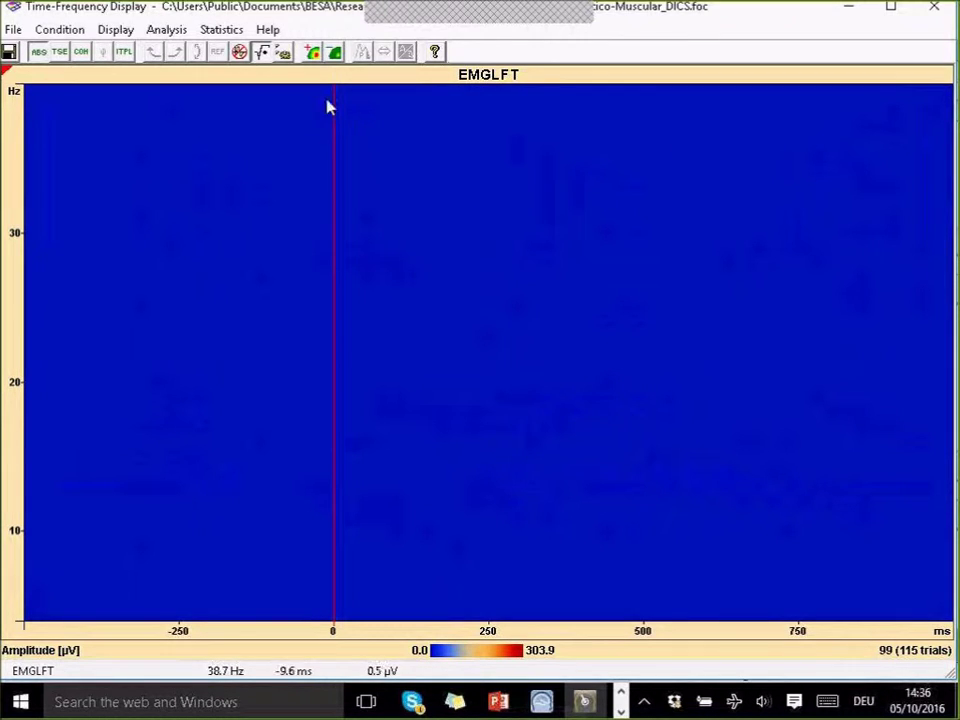
click(312, 54)
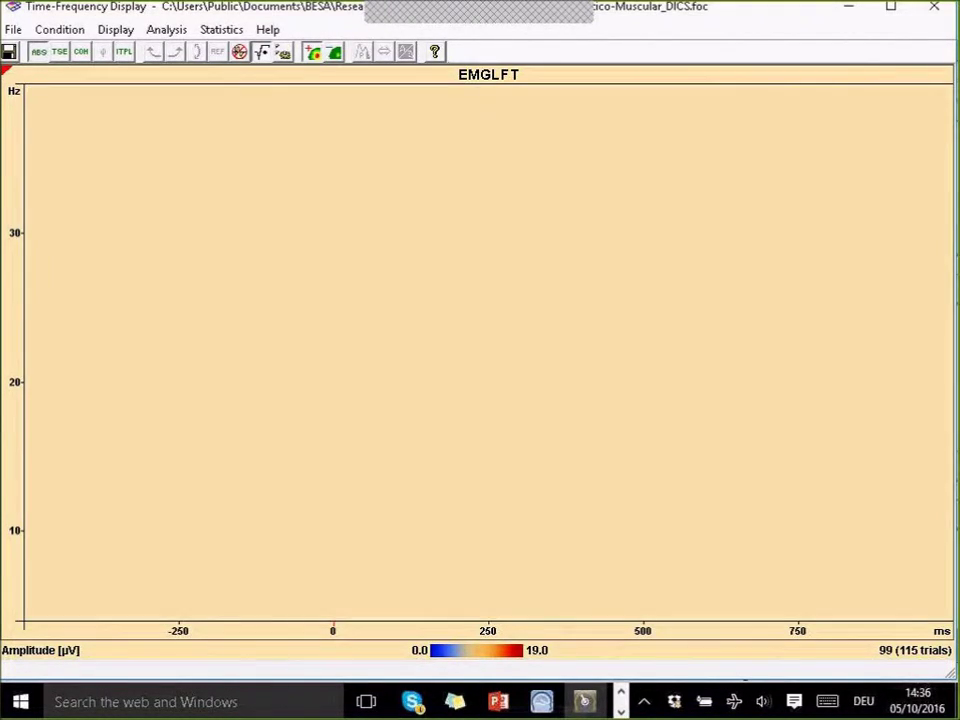
click(313, 55)
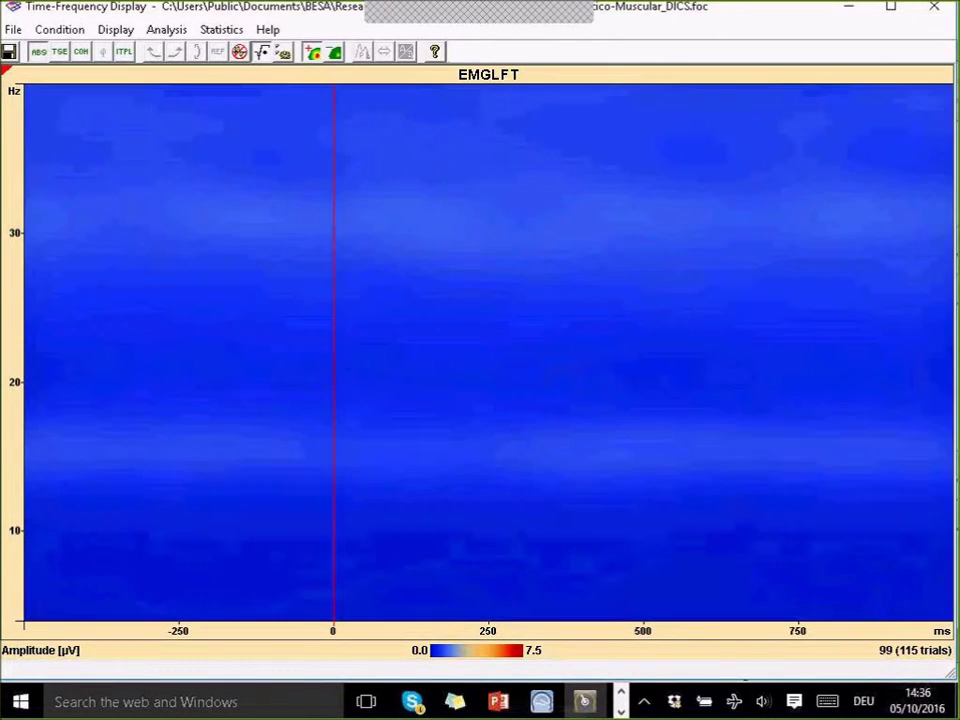
click(313, 55)
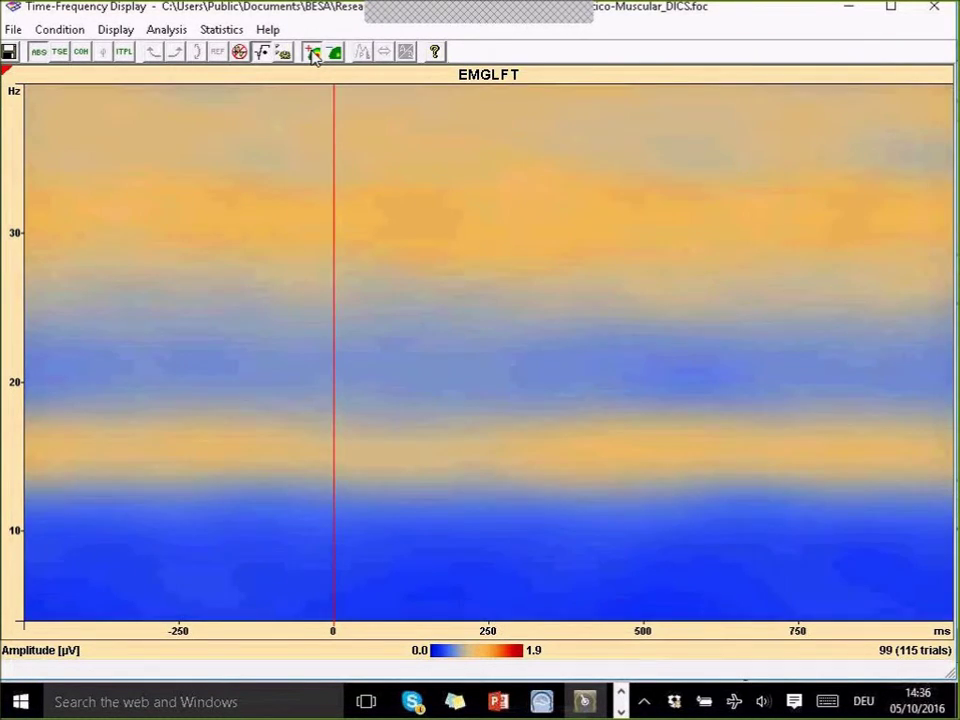
click(313, 55)
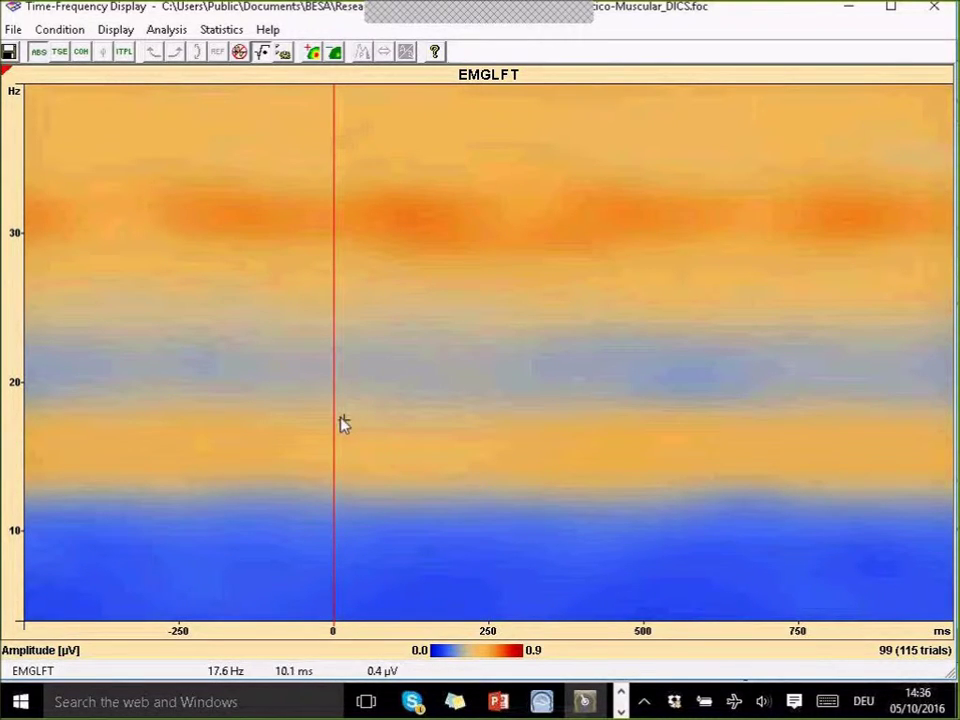
drag(334, 411, 662, 499)
- Open Image settings for the marked EMGLFT region from 0 ms at 13–18 Hz
right_click(660, 492)
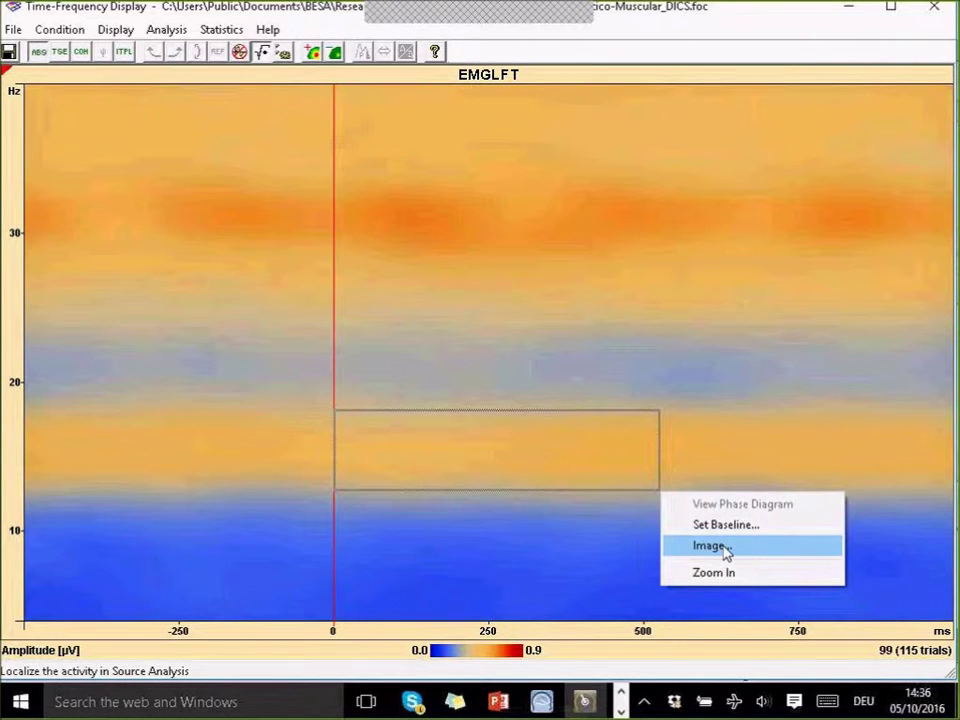
click(712, 546)
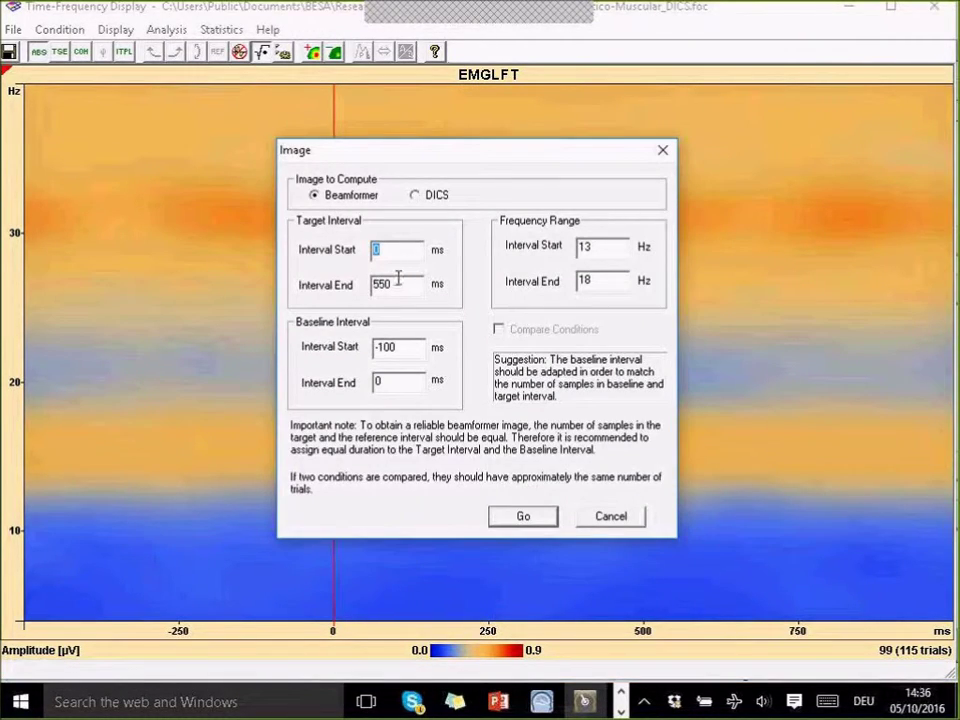
- Switch to DICS with target 0–500 ms, baseline −500–0 ms, 12–18 Hz, and compute
click(418, 190)
drag(409, 285, 350, 300)
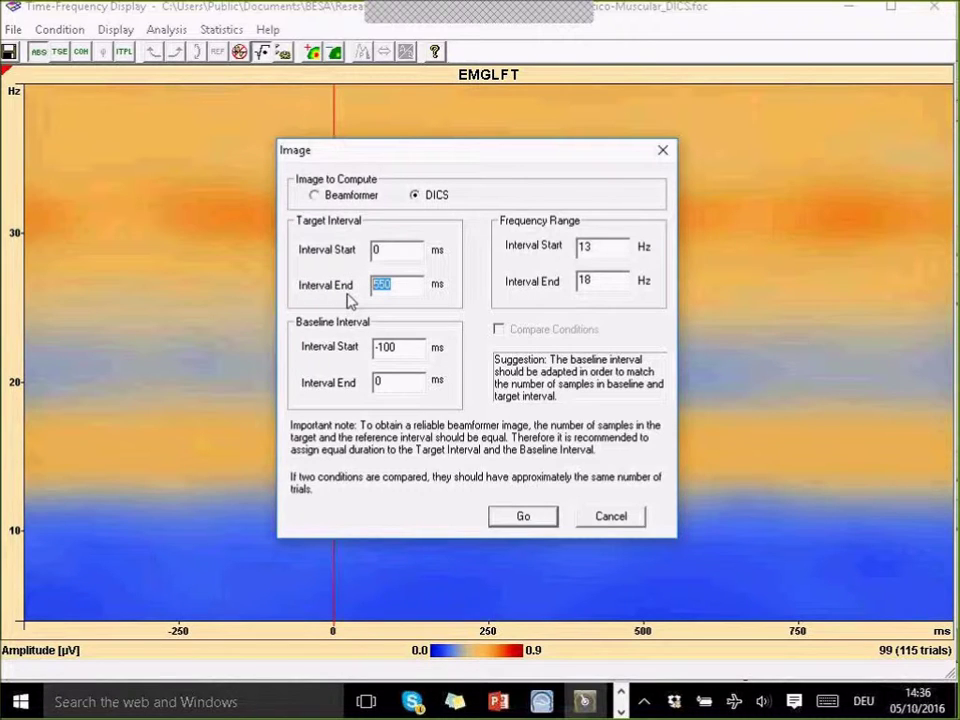
text(500)
key(Tab)
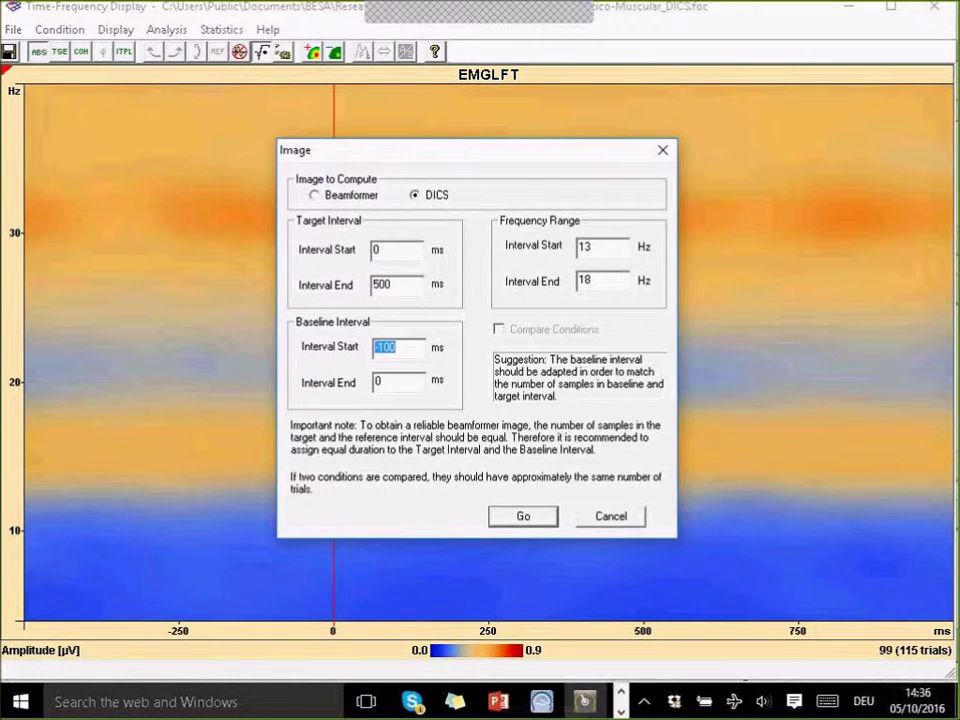
text(-500)
key(Tab)
click(598, 250)
key(BackSpace)
text(2)
click(521, 517)
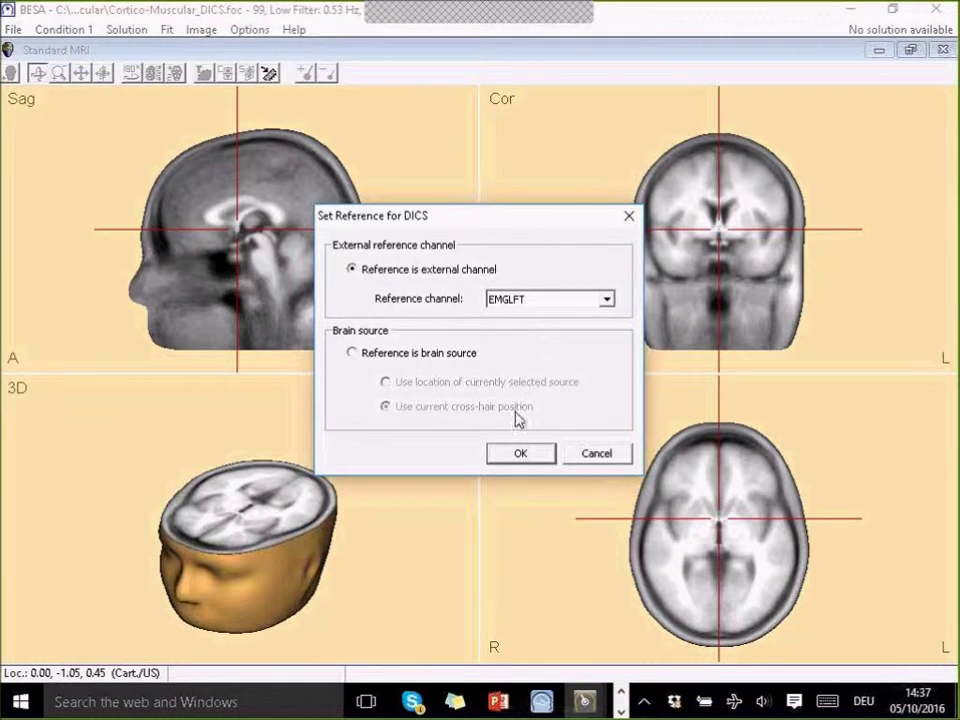
- Confirm EMGLFT as the external reference channel for the DICS image
click(522, 455)
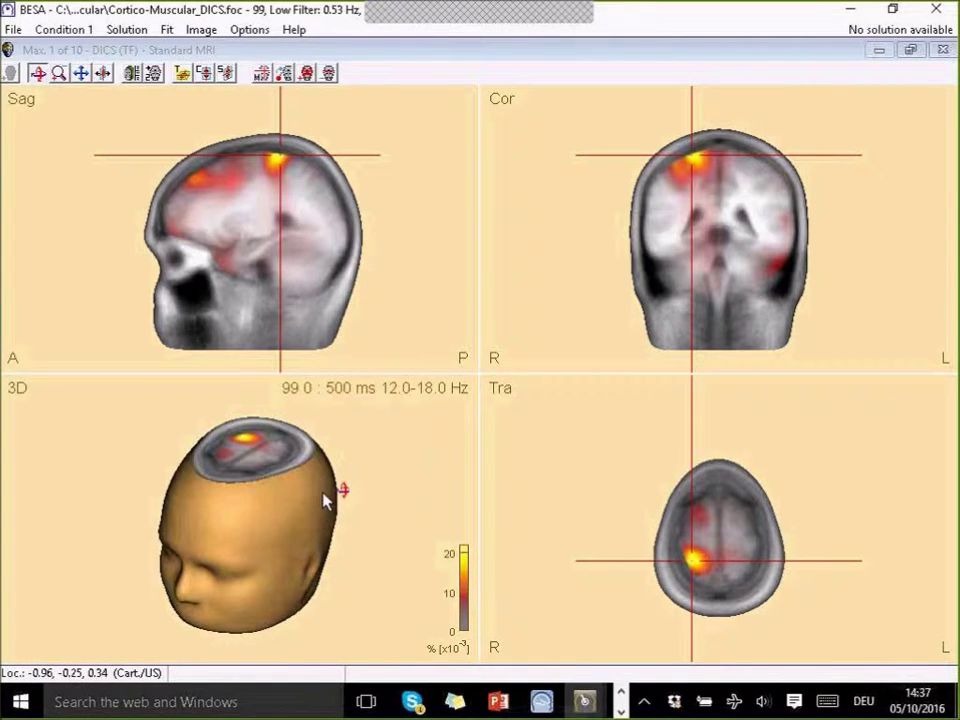
- Turn the 3D head to an upright top view and advance the DICS maxima to Max. 8 of 10
drag(343, 493, 228, 598)
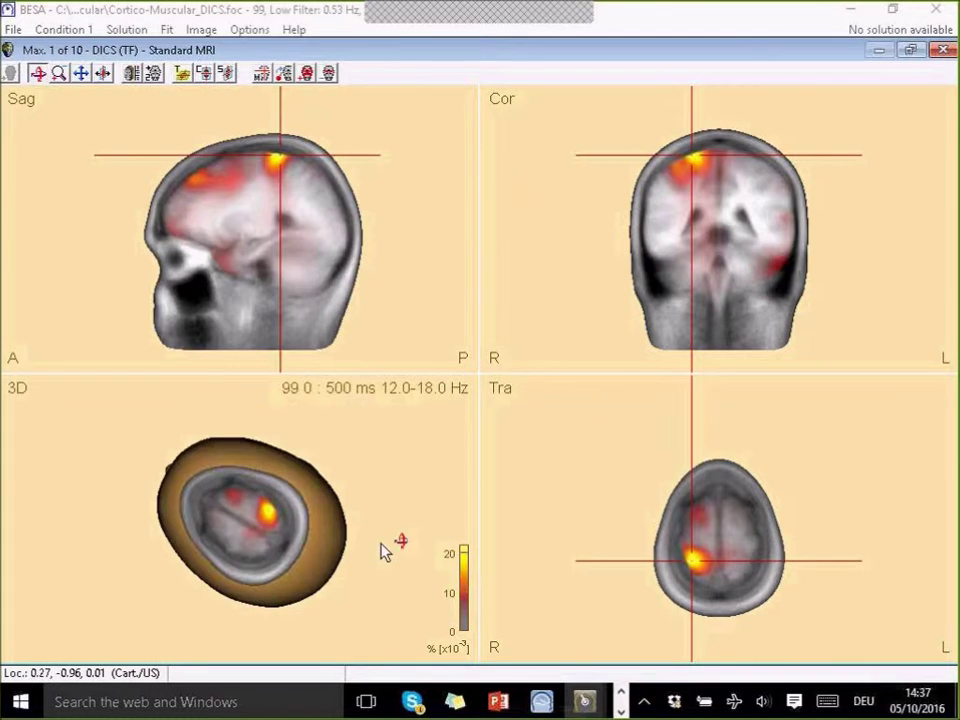
drag(386, 551, 300, 610)
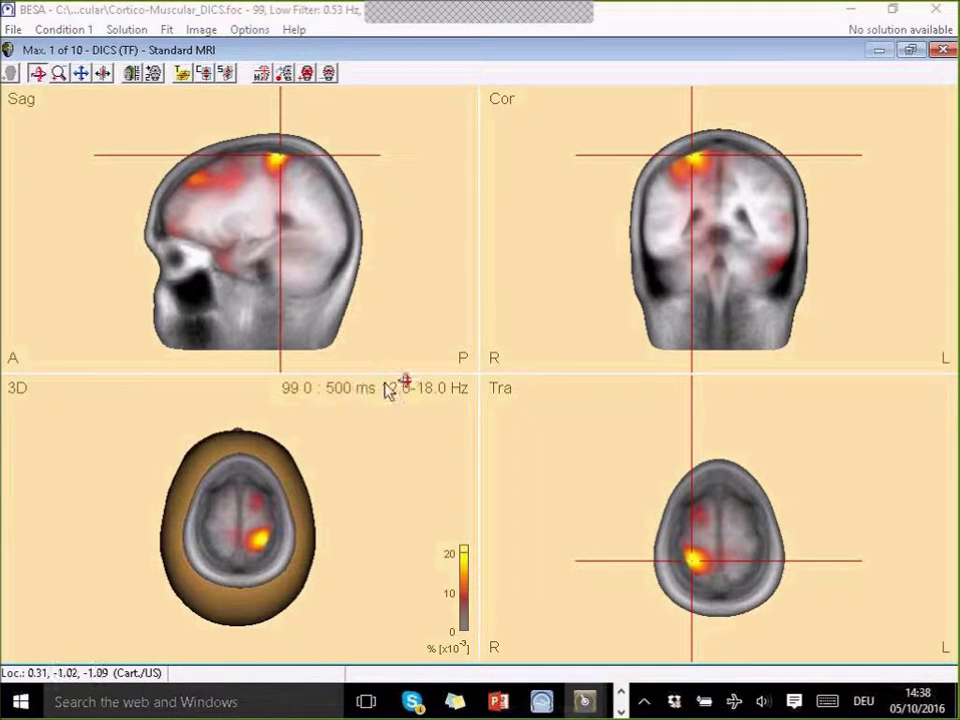
click(262, 74)
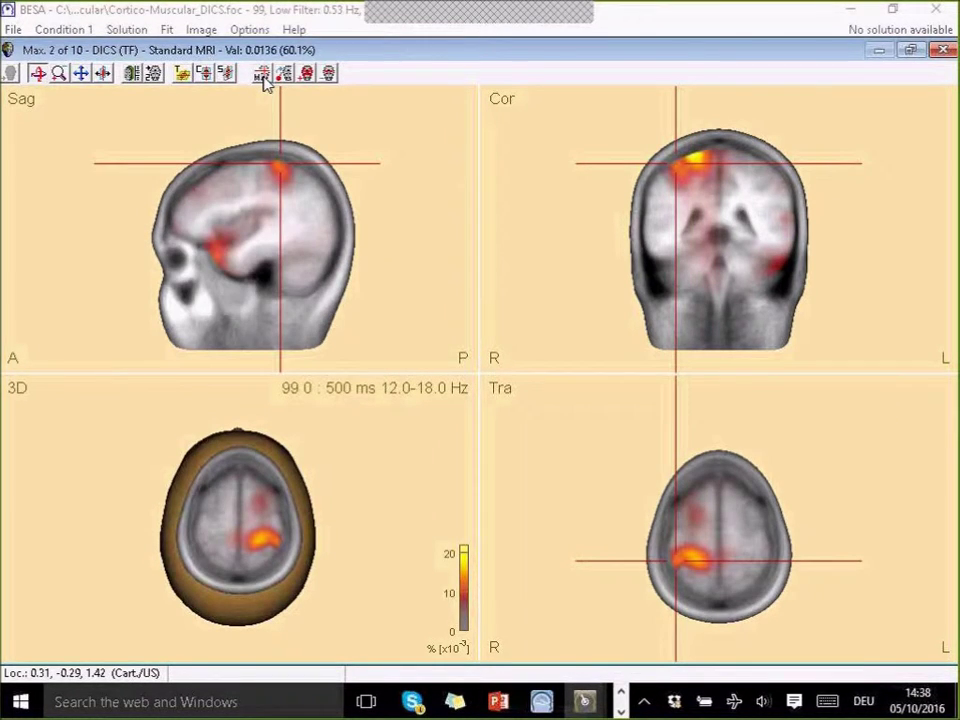
click(263, 76)
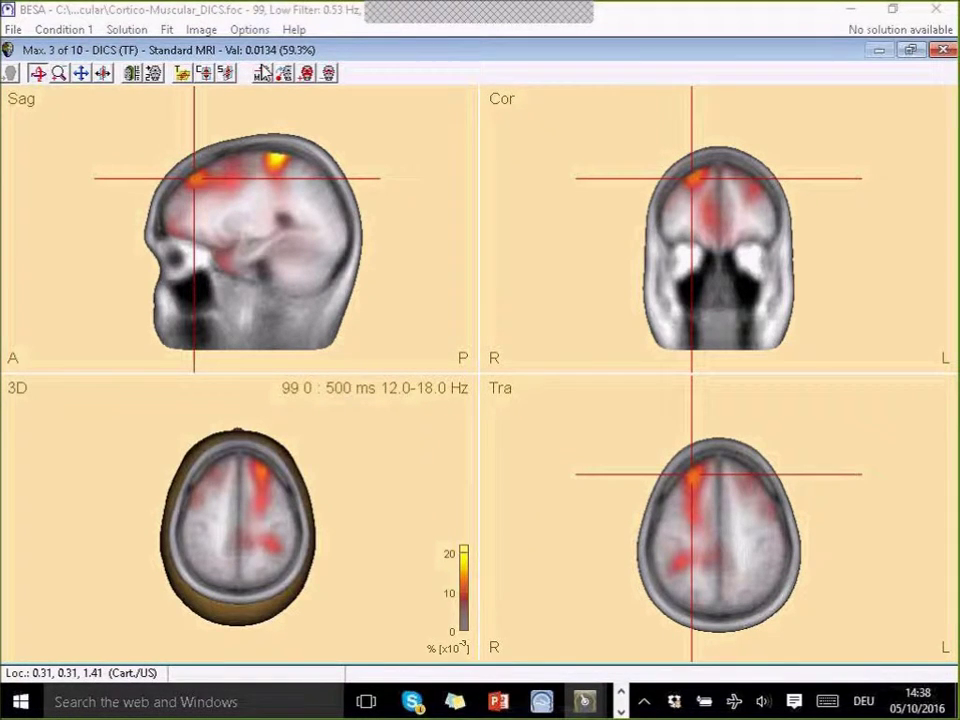
click(262, 75)
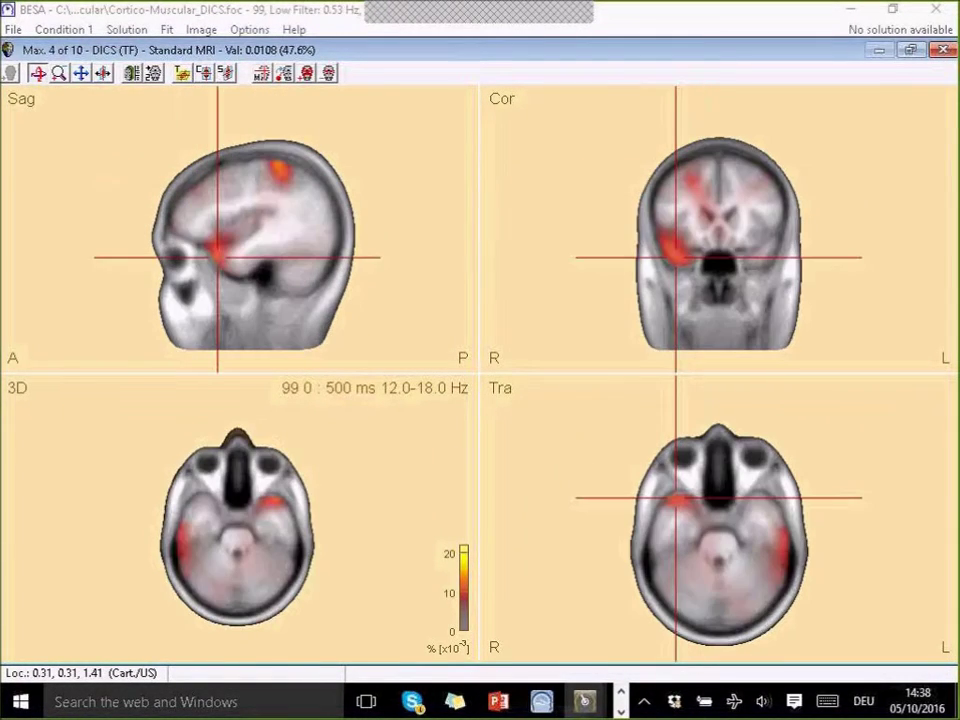
click(263, 76)
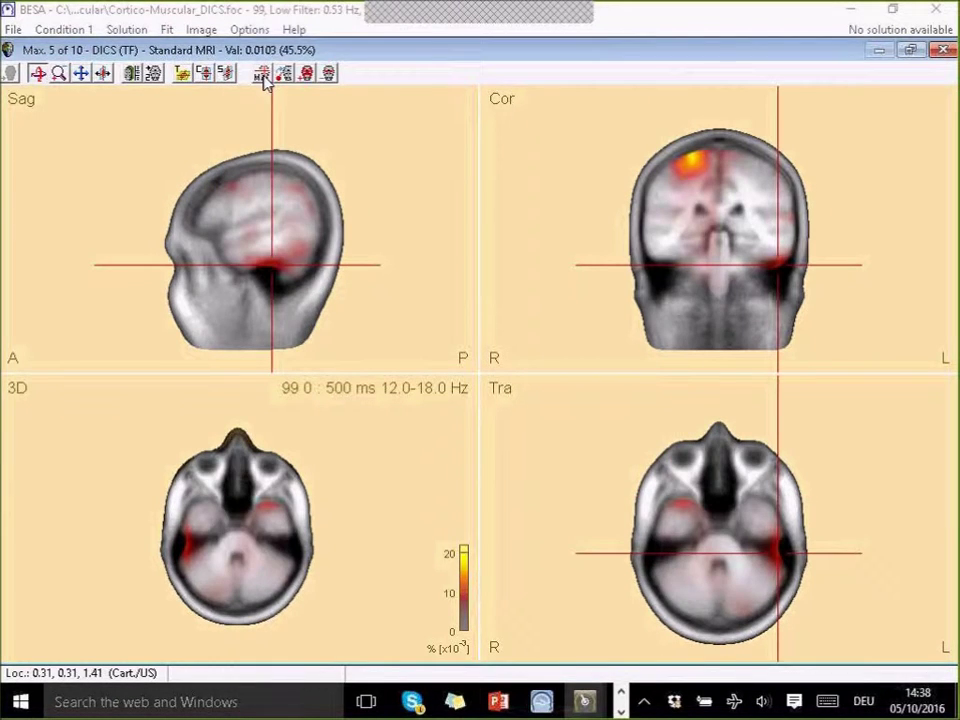
click(263, 76)
click(263, 76)
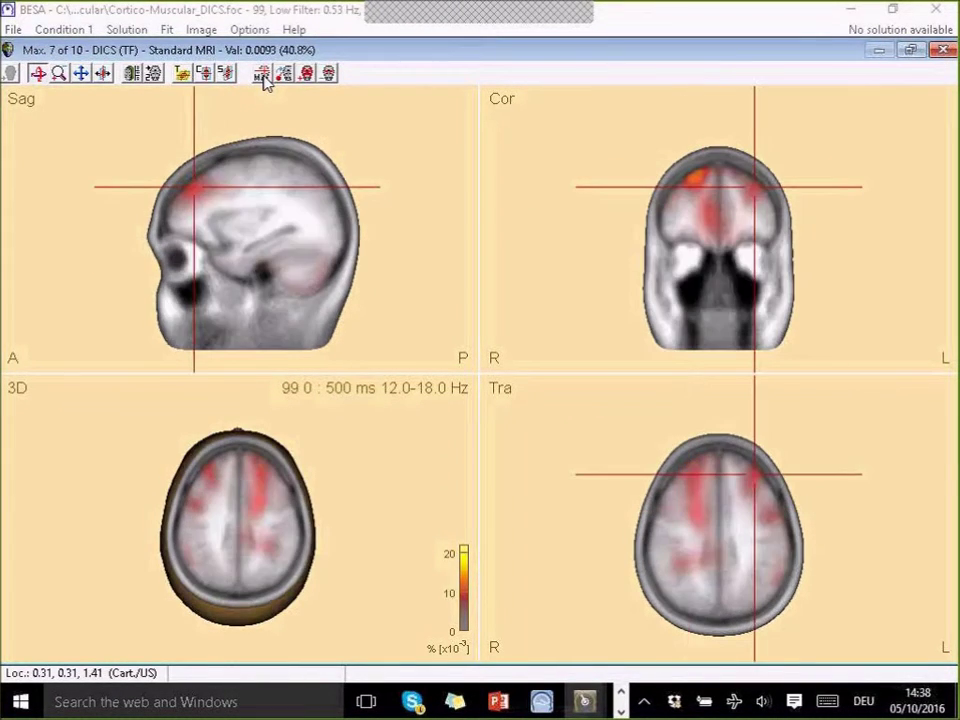
click(263, 76)
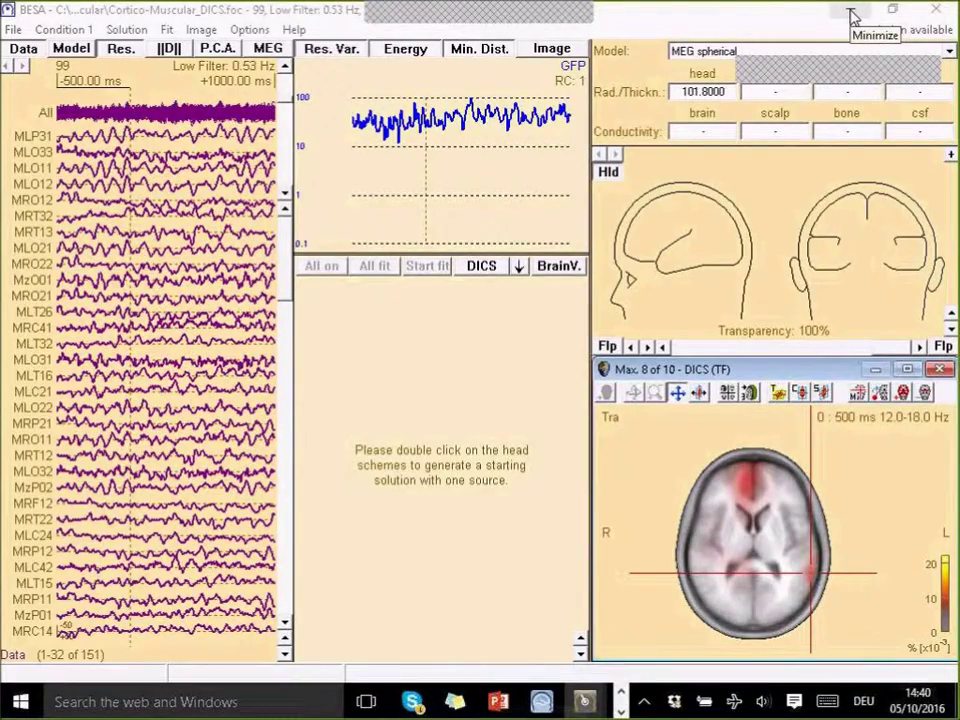
- Minimize the Source Analysis window and reopen AC_Osc20.foc from the recent files list
click(851, 12)
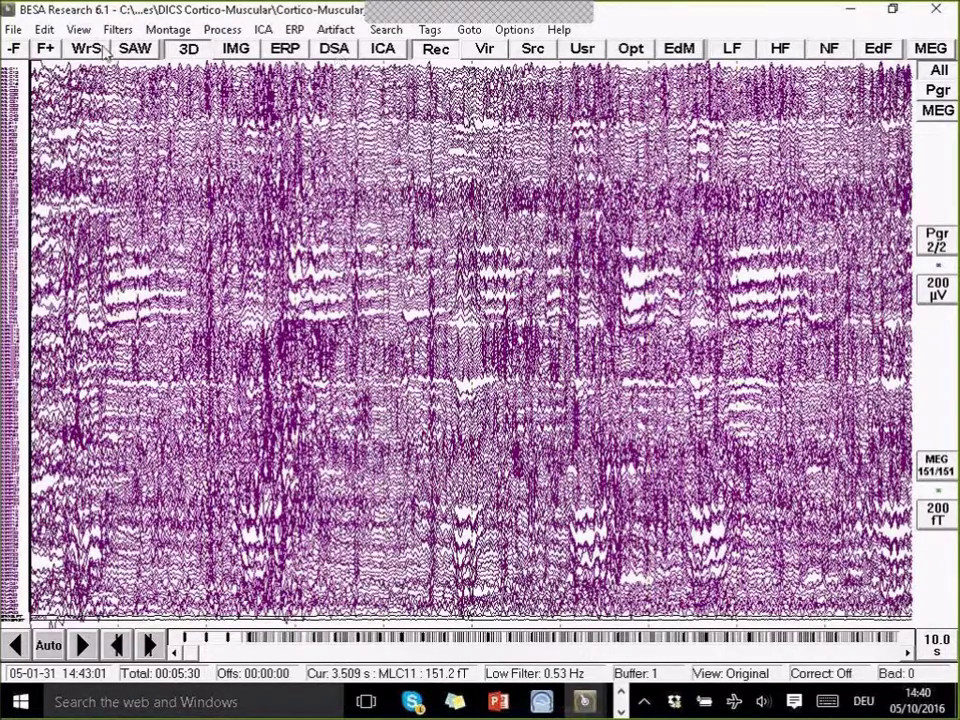
click(15, 36)
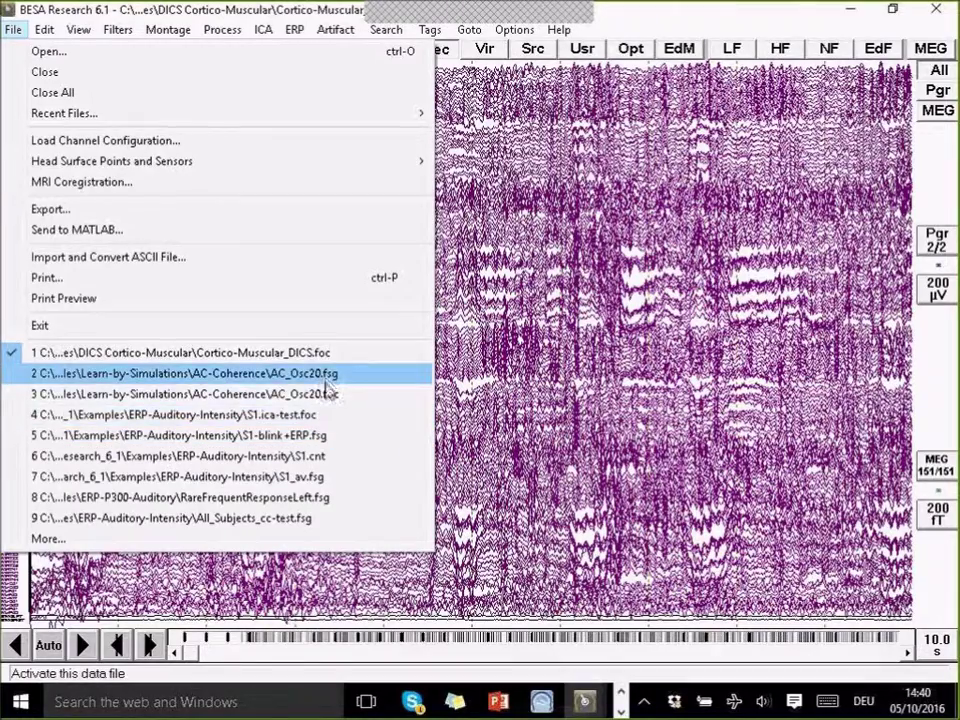
click(376, 390)
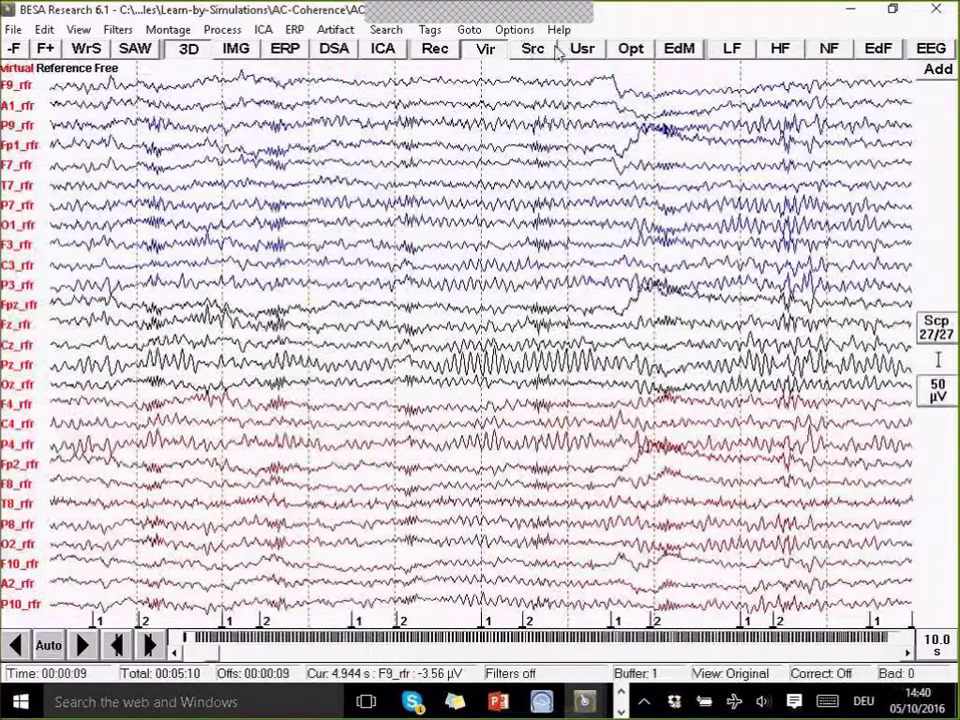
- Apply the Resting State montage 'DMN with Noise Sources' to show 12 source waveforms
click(531, 55)
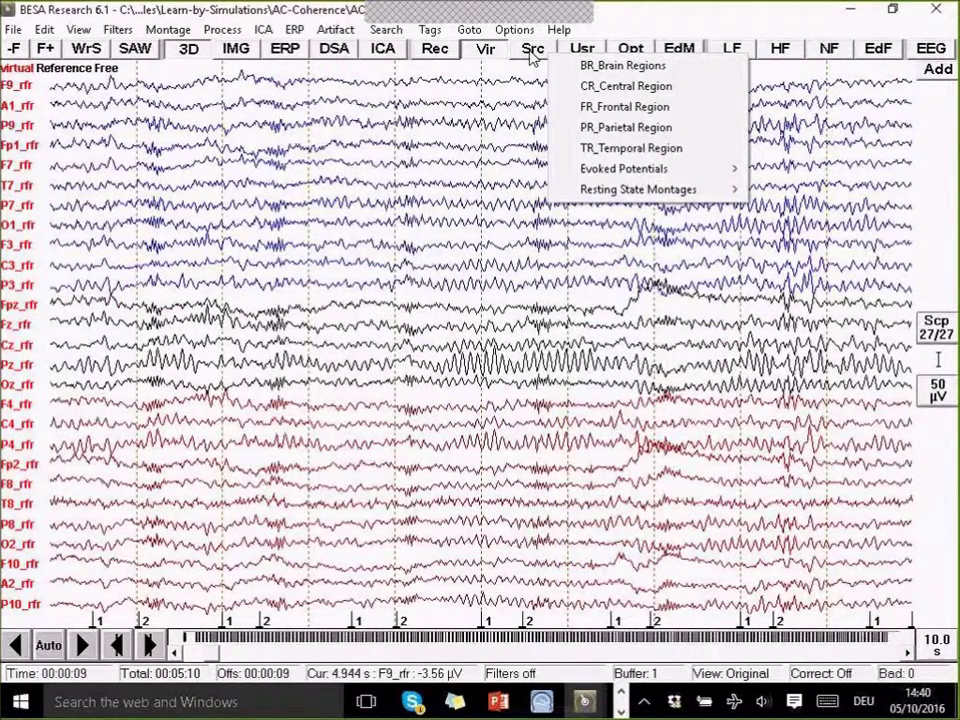
mouse_move(622, 195)
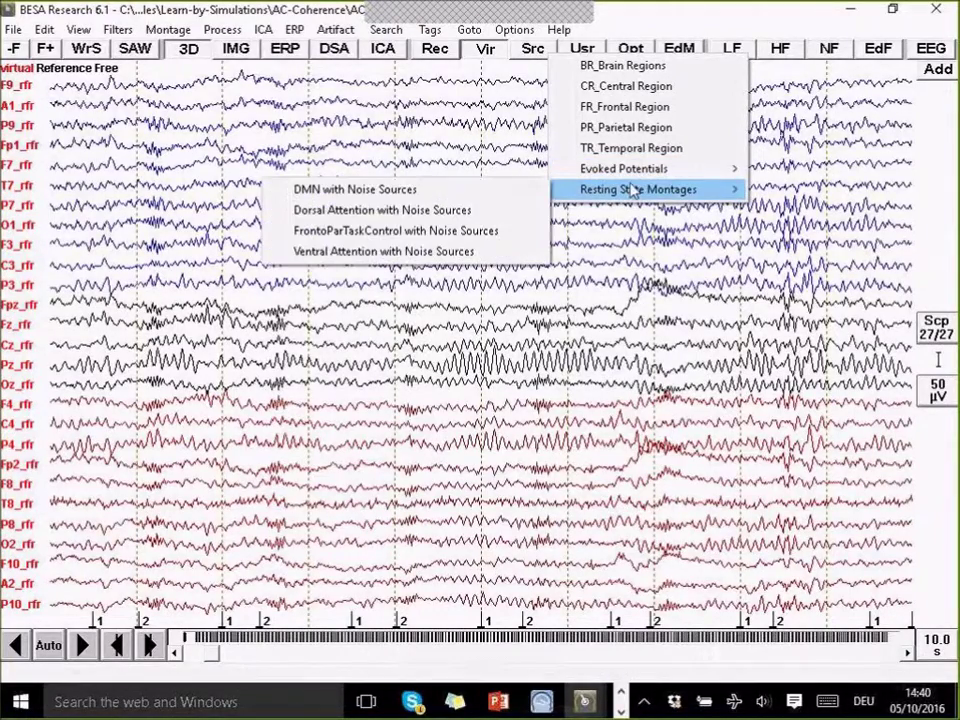
click(455, 195)
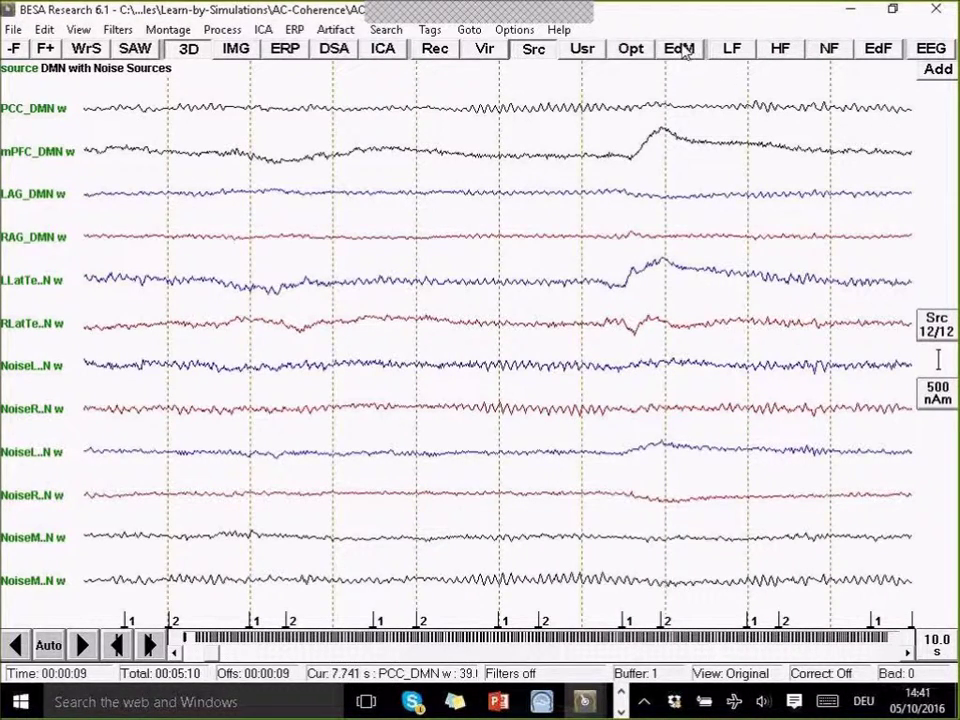
click(57, 120)
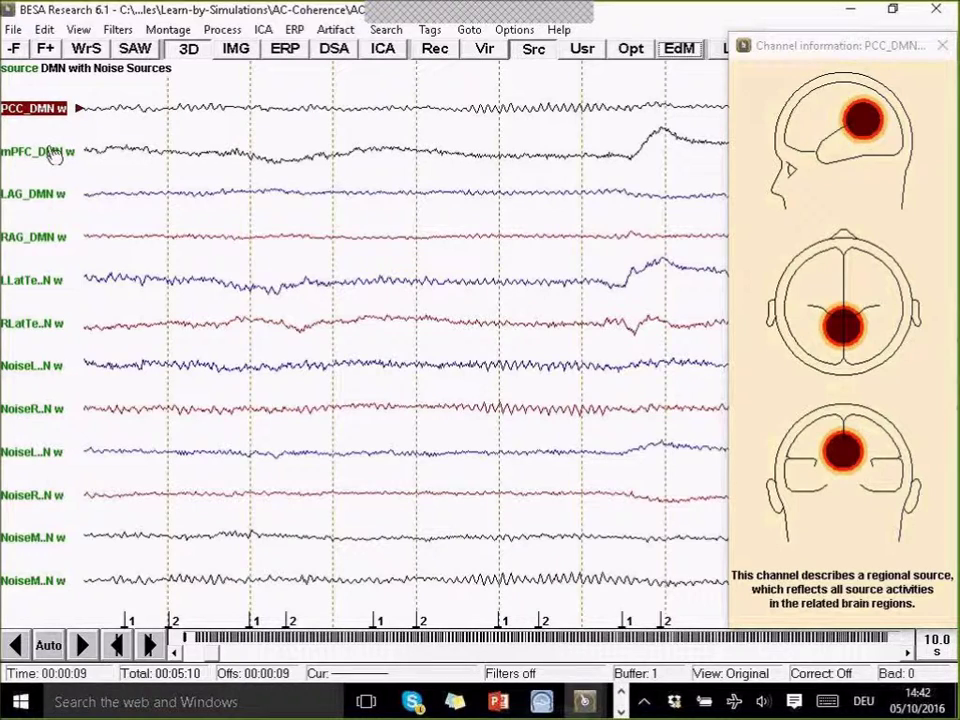
mouse_move(54, 160)
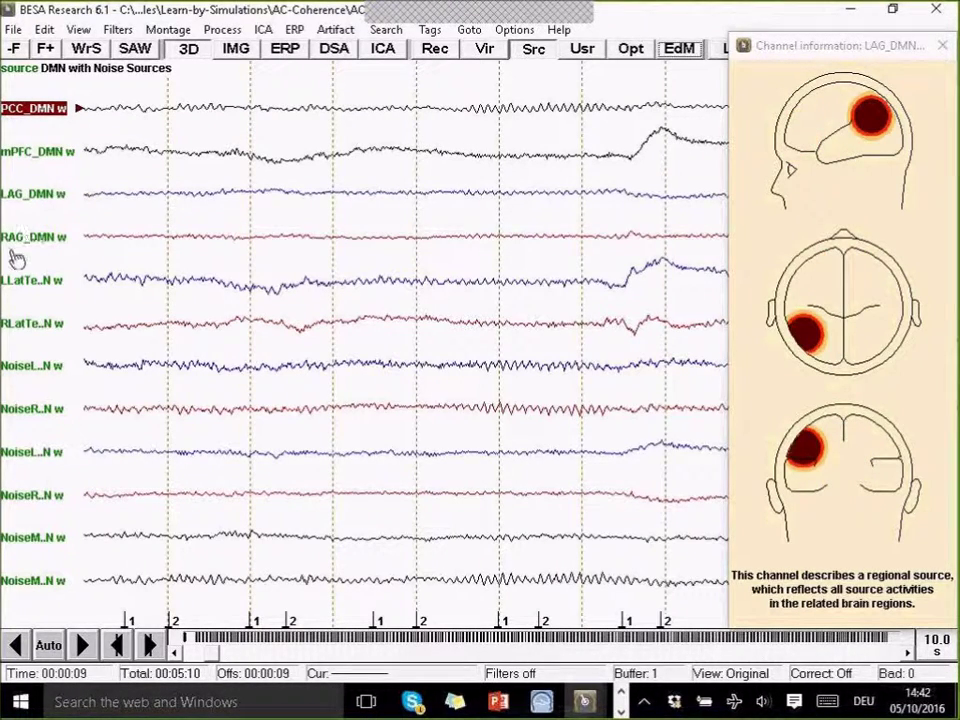
mouse_move(32, 241)
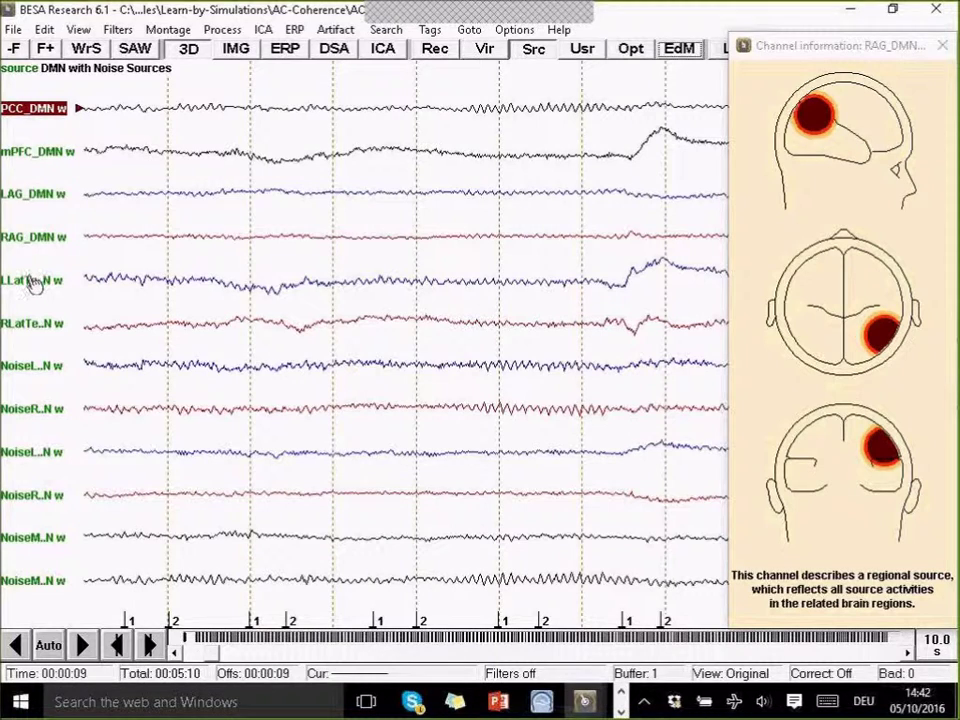
mouse_move(34, 278)
mouse_move(34, 326)
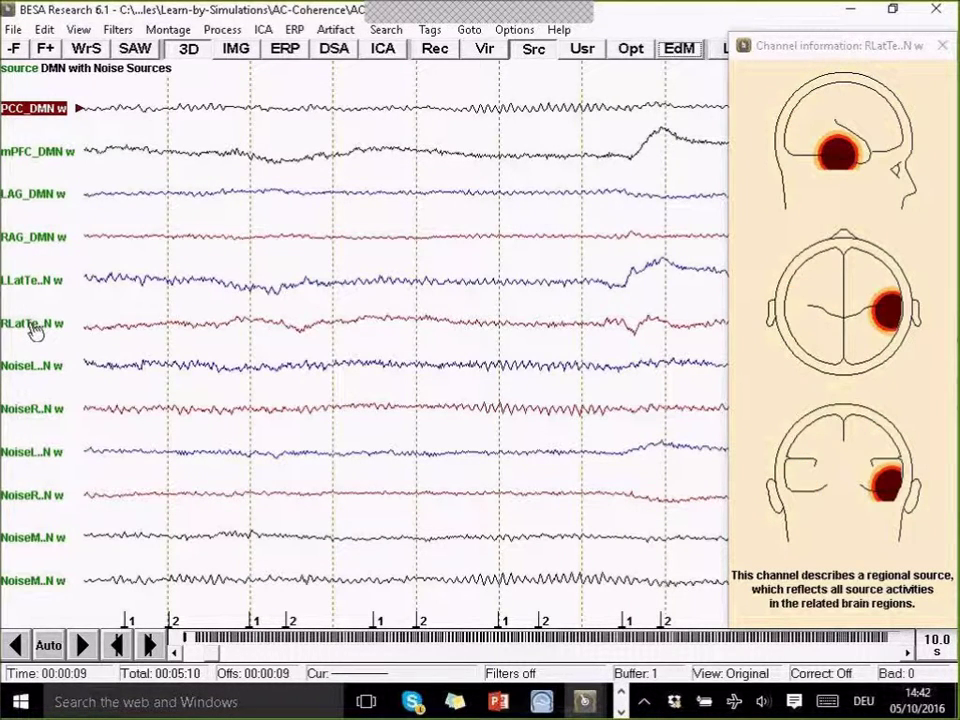
mouse_move(48, 117)
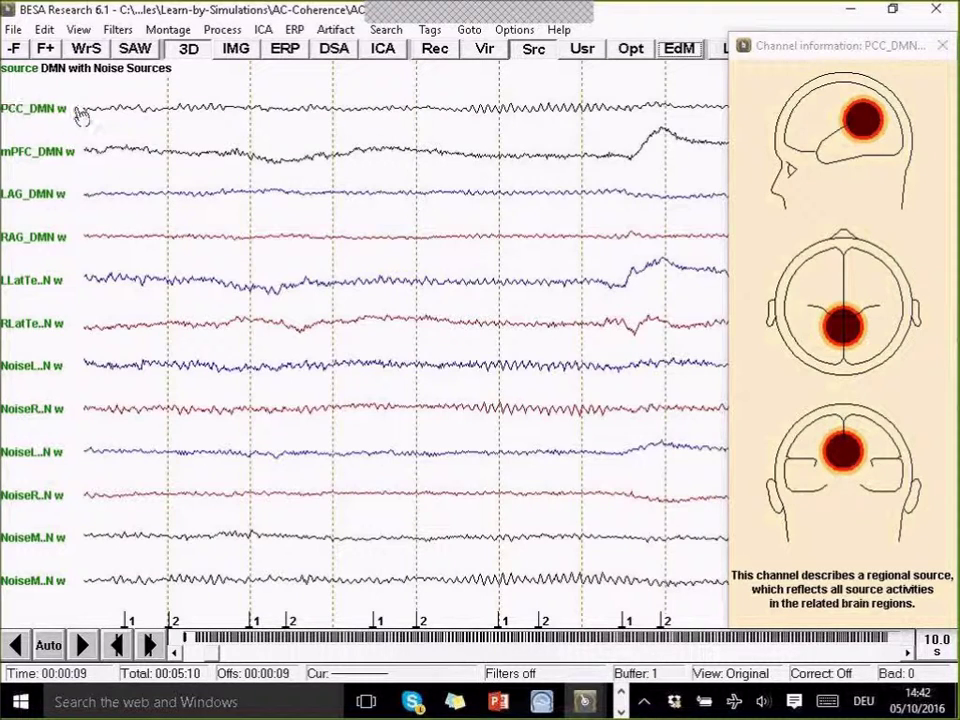
click(942, 45)
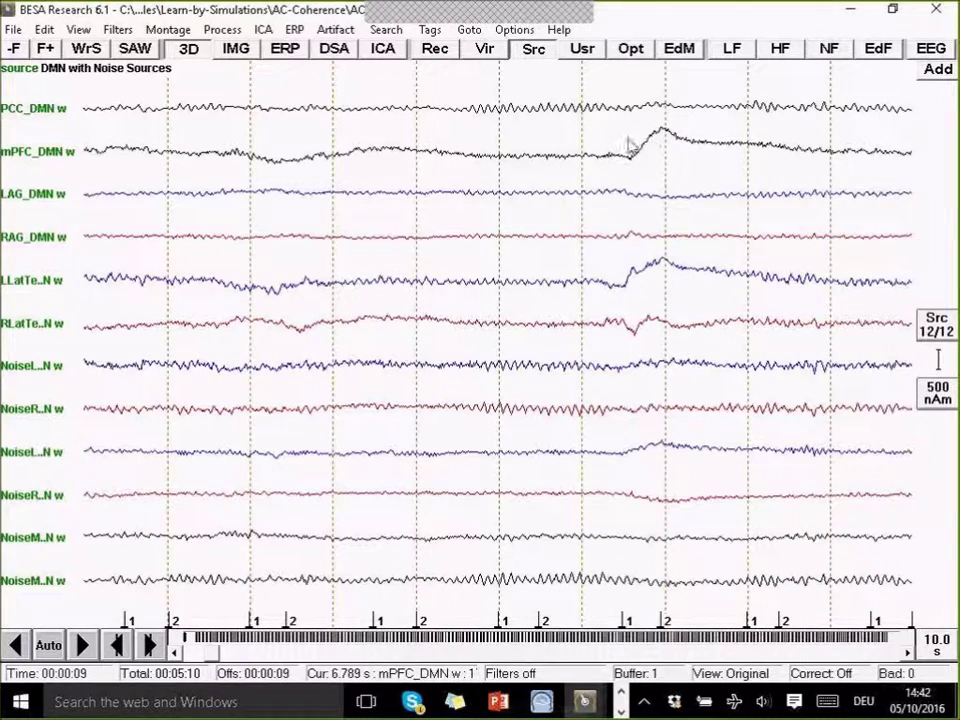
key(Right)
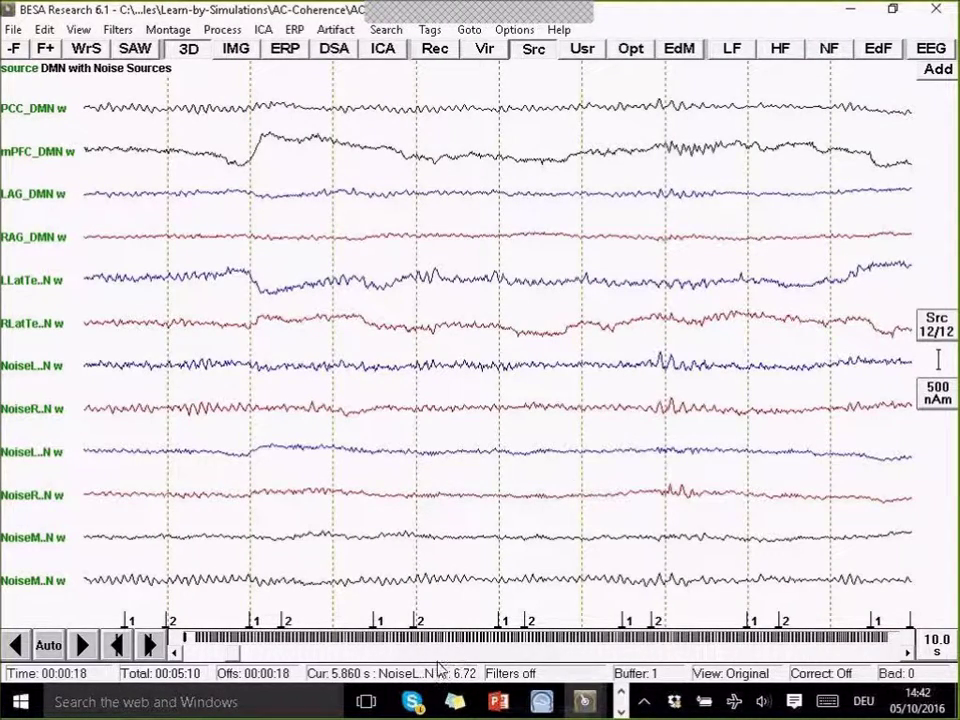
key(Left)
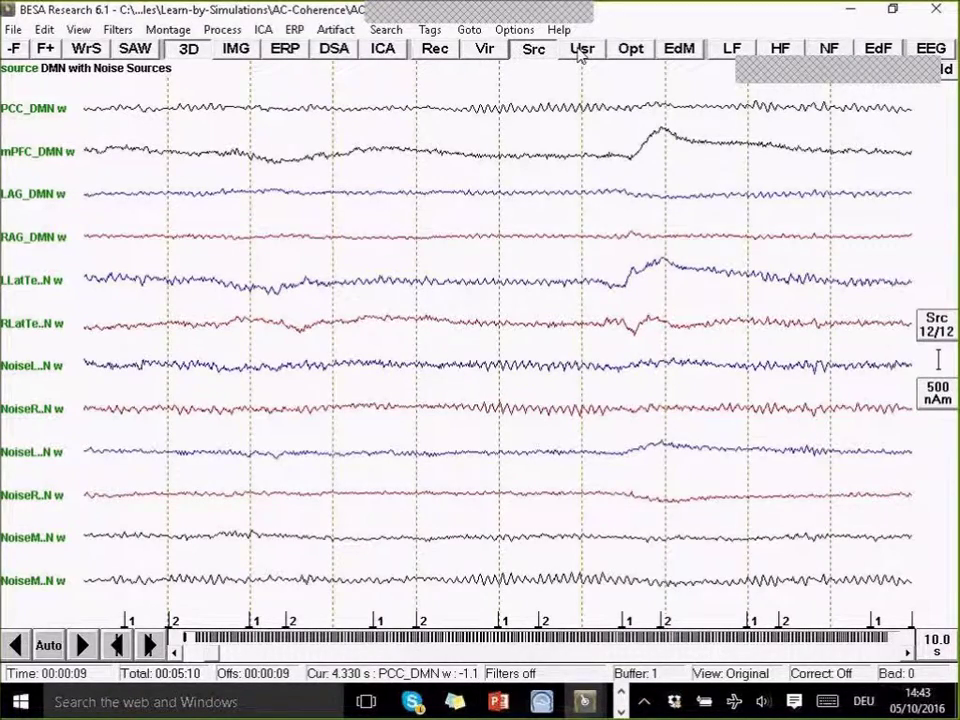
click(583, 50)
- Run time-frequency analysis for condition StOn from the ERP > Coherence settings
click(292, 30)
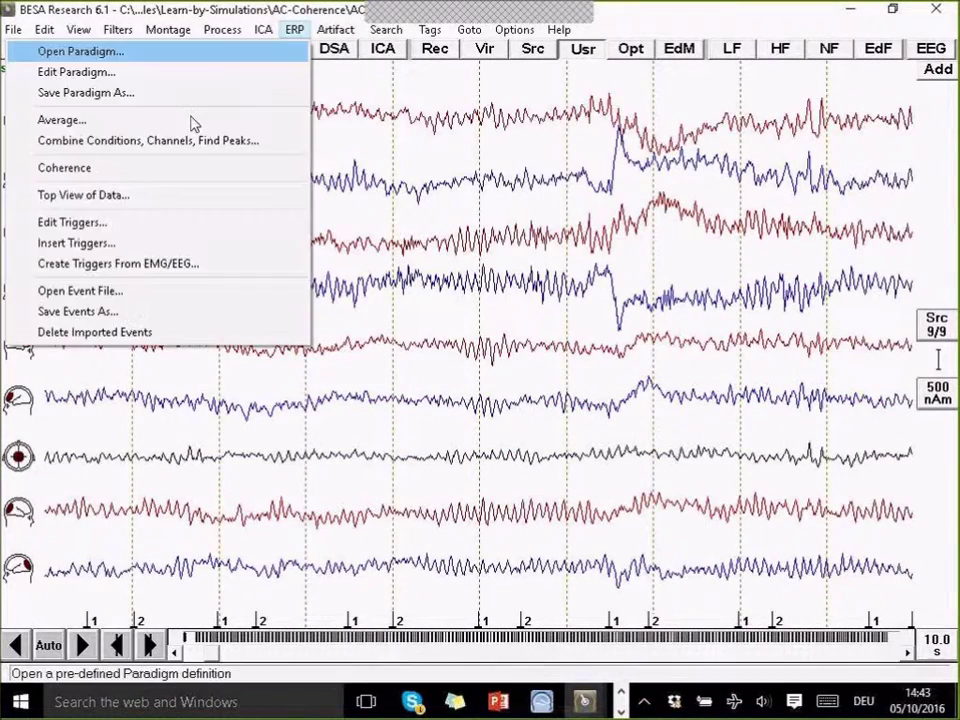
click(156, 175)
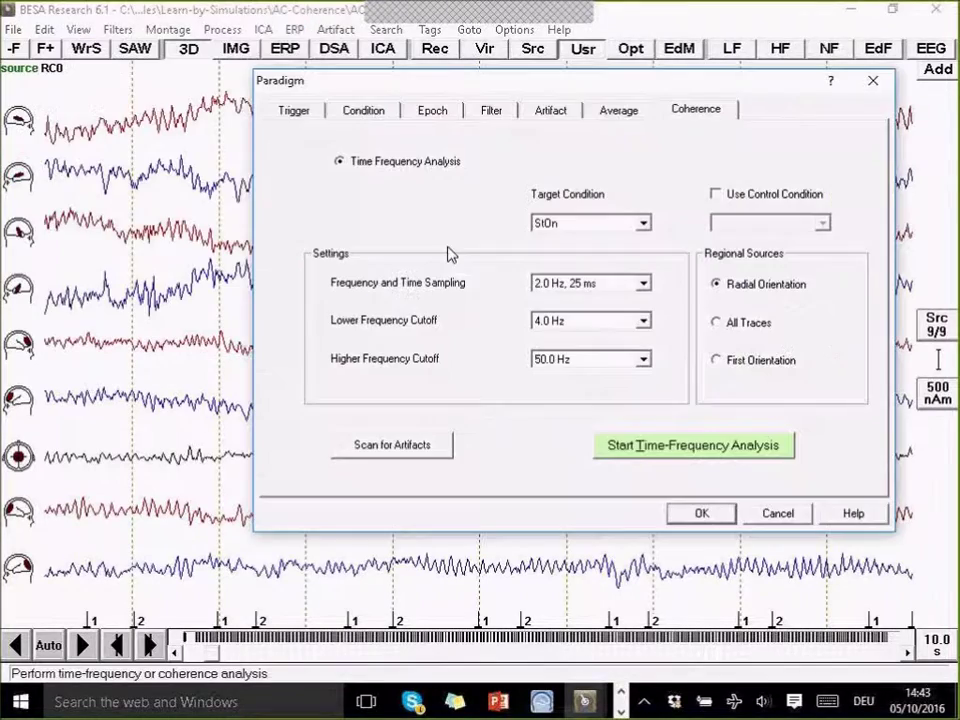
click(634, 452)
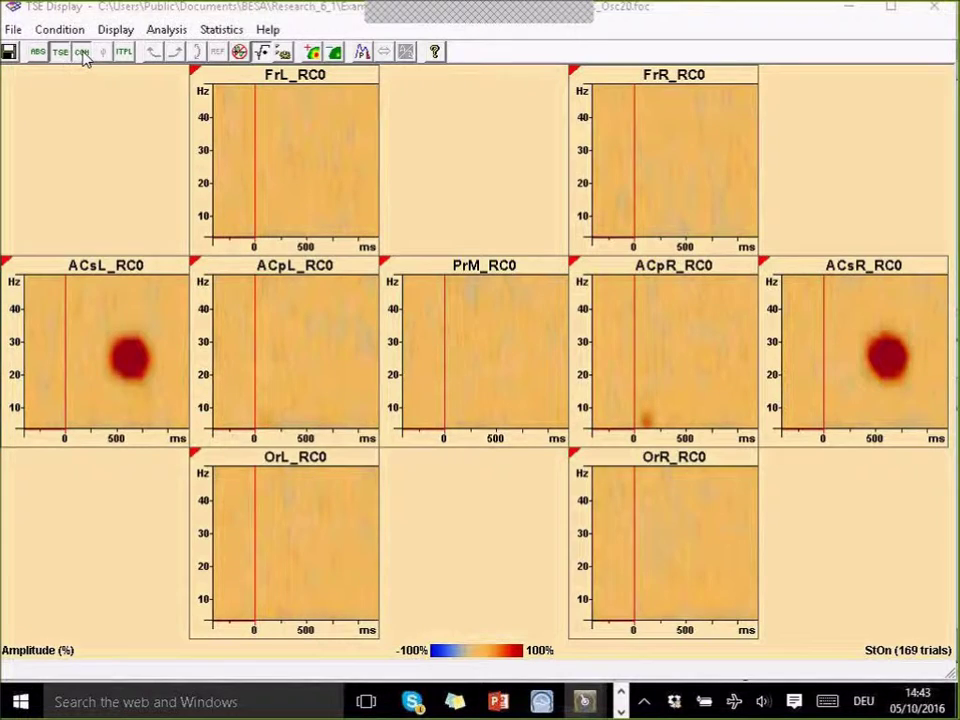
- Switch the display to coherence, then to phase-locking values referenced to ACpR
click(84, 55)
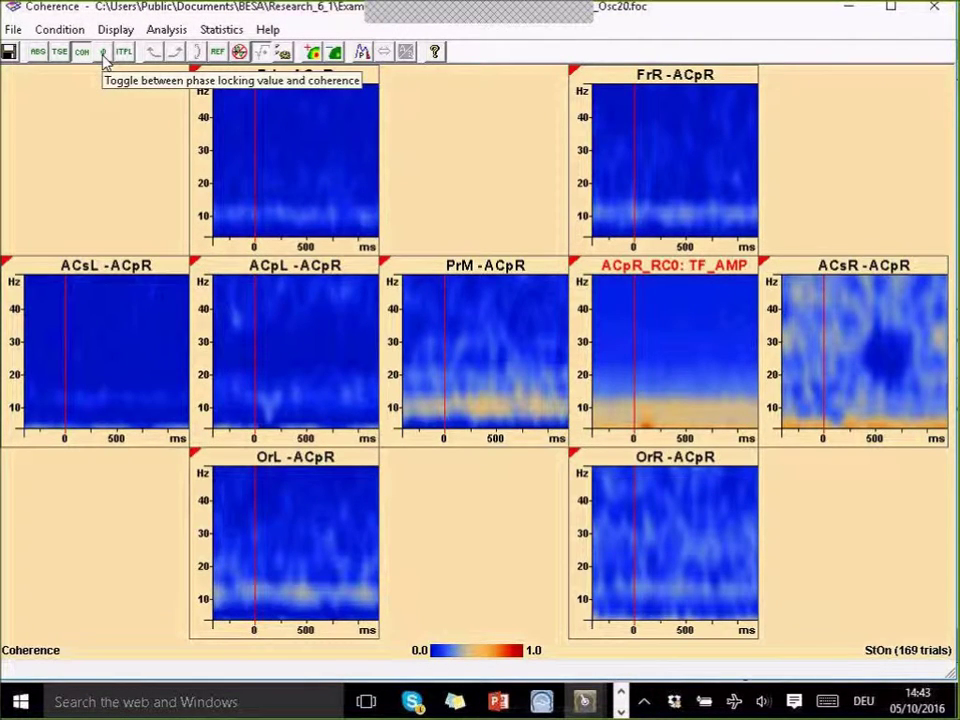
click(104, 55)
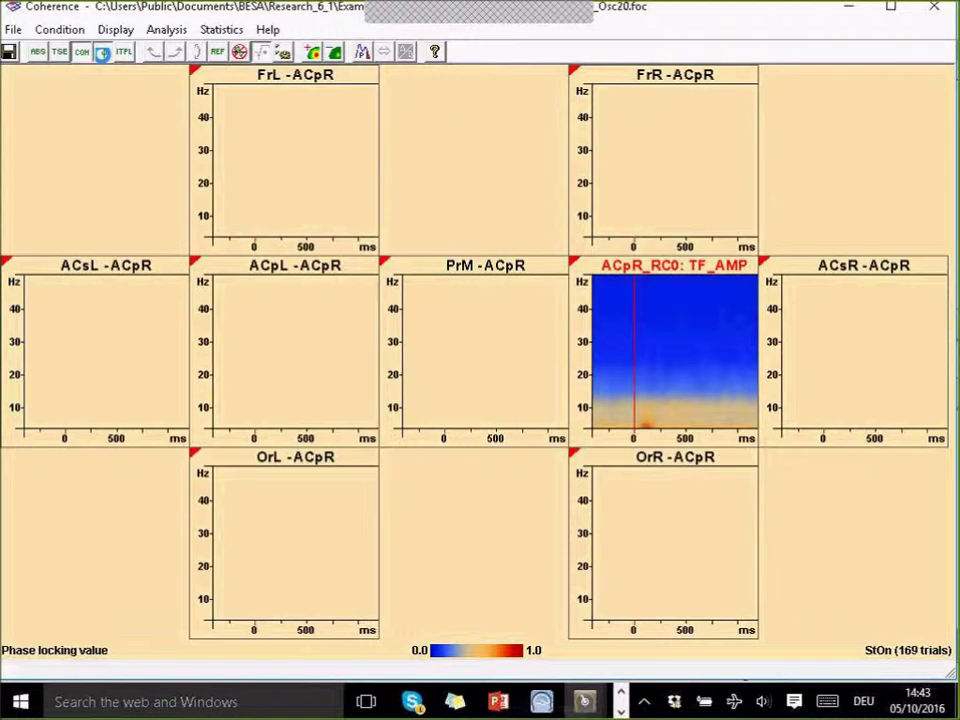